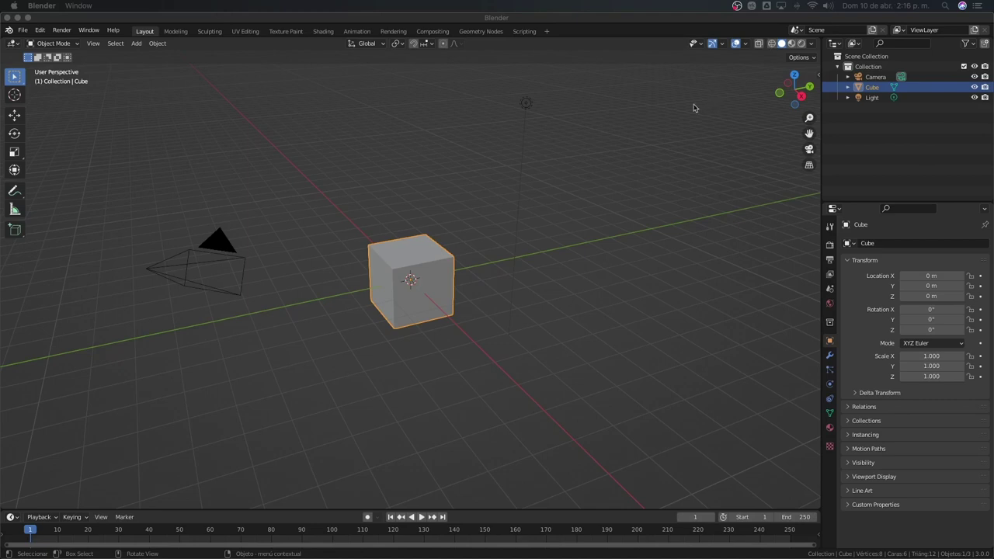
# Box-select the default cube, camera and light and delete all three.
pyautogui.moveTo(660, 99); pyautogui.dragTo(131, 400)
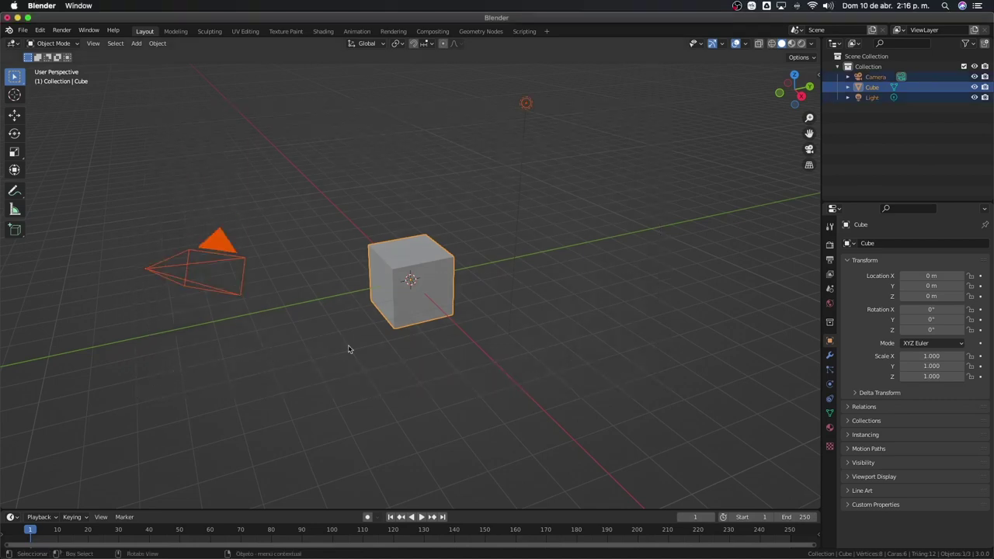
pyautogui.press('x')
pyautogui.click(466, 186)
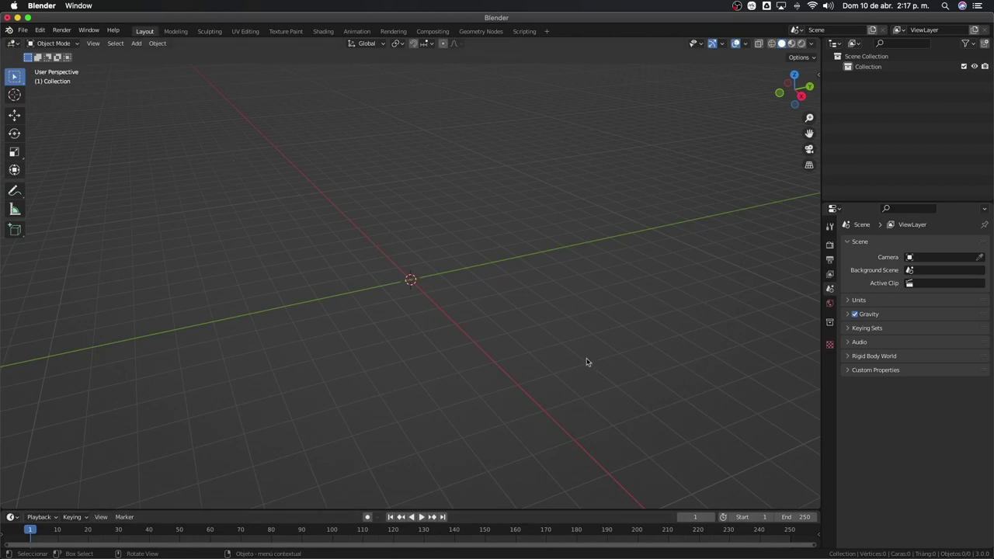
# Split the workspace vertically and turn the left area into an Image Editor.
pyautogui.rightClick(822, 207)
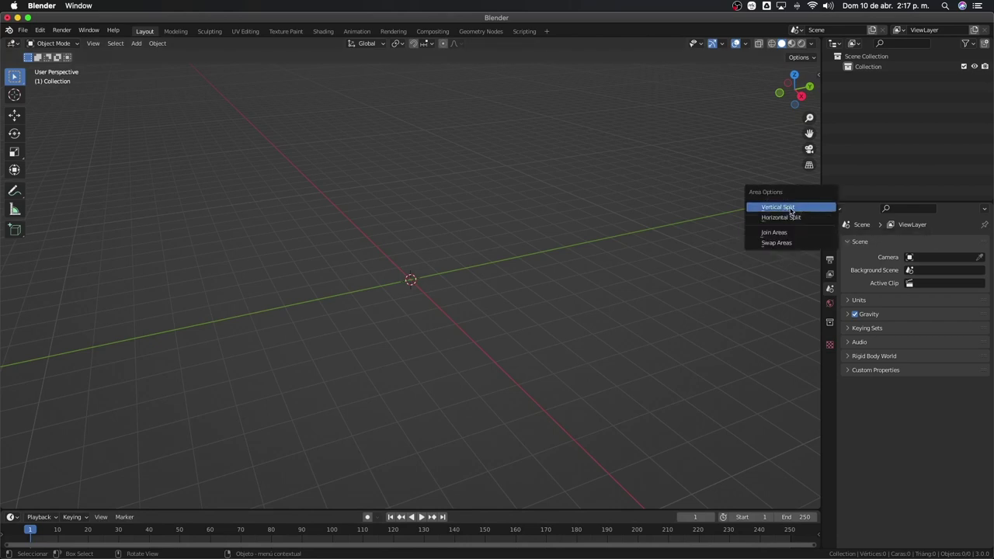
pyautogui.click(791, 208)
pyautogui.click(423, 226)
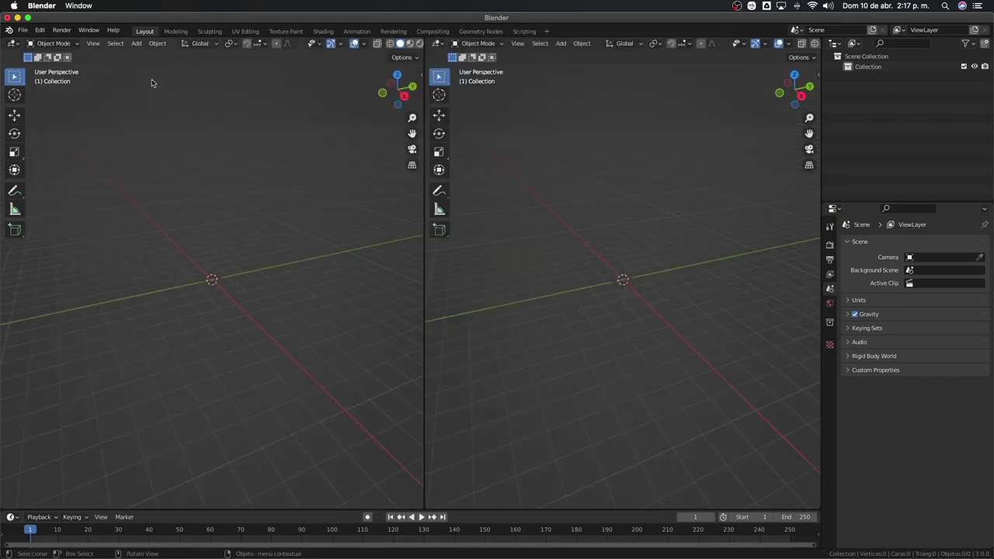
pyautogui.click(14, 43)
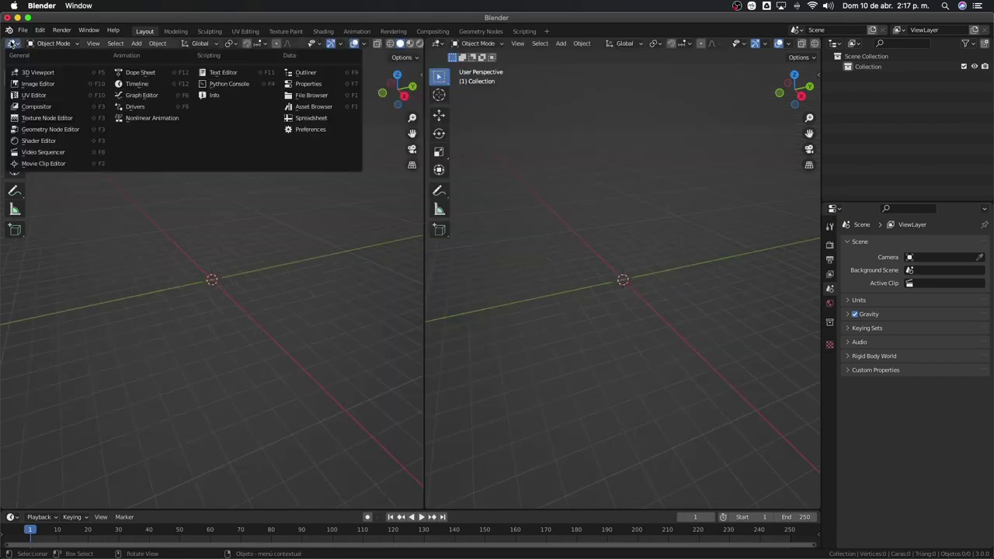
pyautogui.click(62, 84)
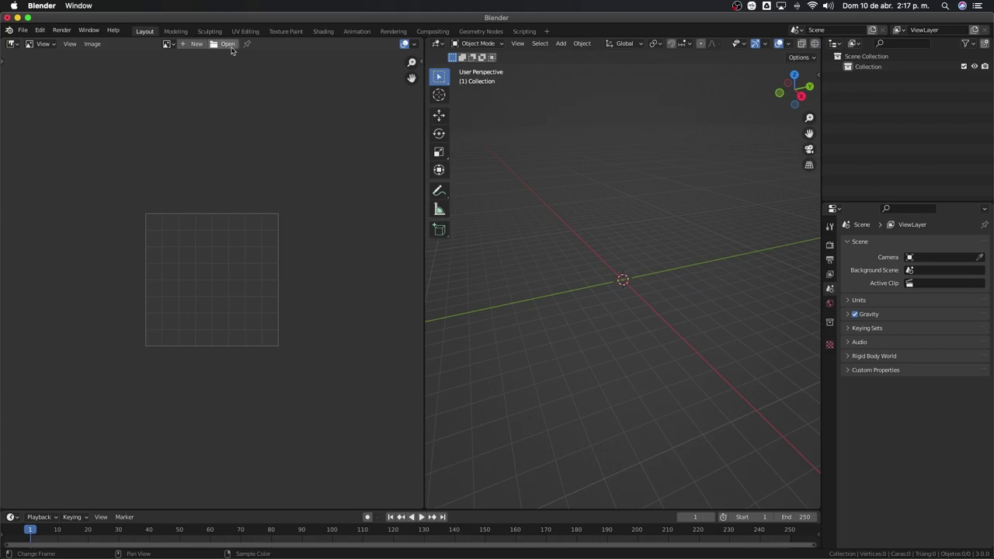
# Load the otter illustration 'Nutria Gamer-finalizado2.png' into the Image Editor.
pyautogui.click(227, 45)
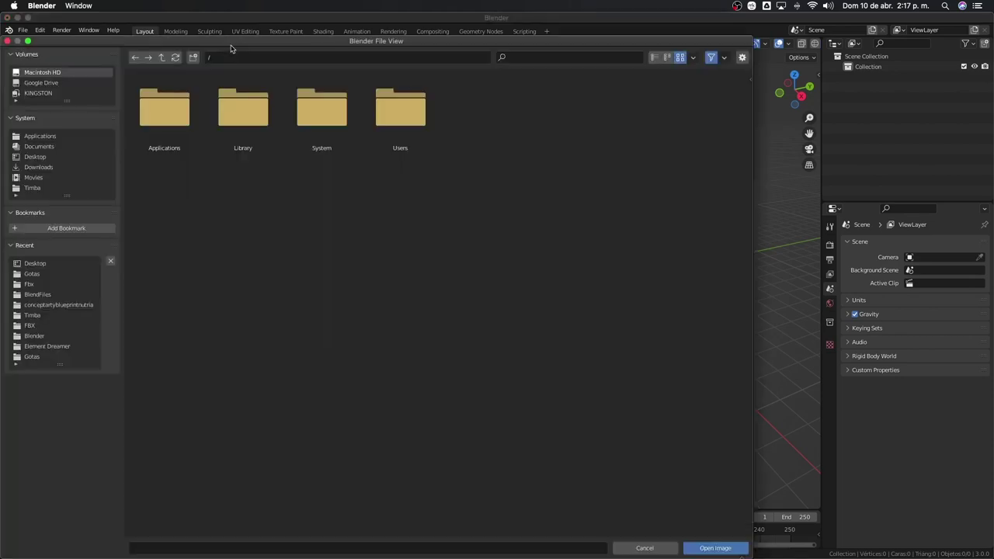
pyautogui.click(65, 309)
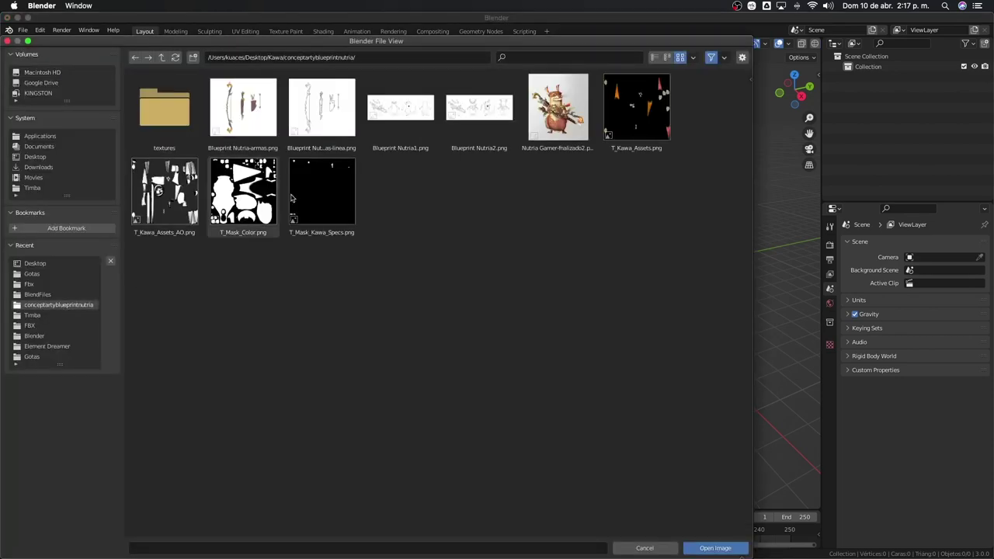
pyautogui.doubleClick(558, 113)
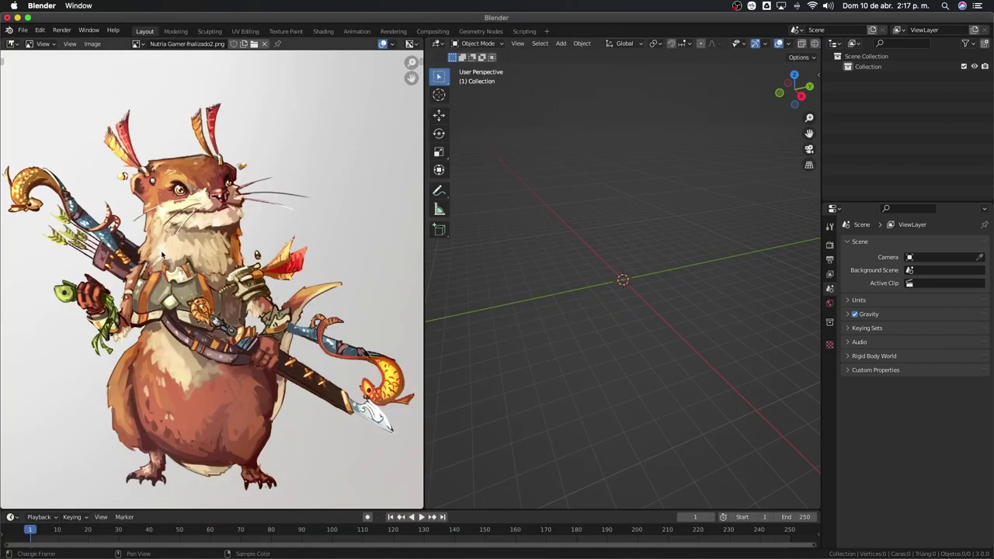
pyautogui.scroll(-1, 162, 256)
pyautogui.scroll(1, 162, 255)
pyautogui.scroll(-1, 163, 257)
pyautogui.scroll(1, 179, 228)
# Widen the 3D view, switch to front orthographic, and add Blueprint Nutria1.png as a reference image.
pyautogui.moveTo(423, 278); pyautogui.dragTo(240, 272)
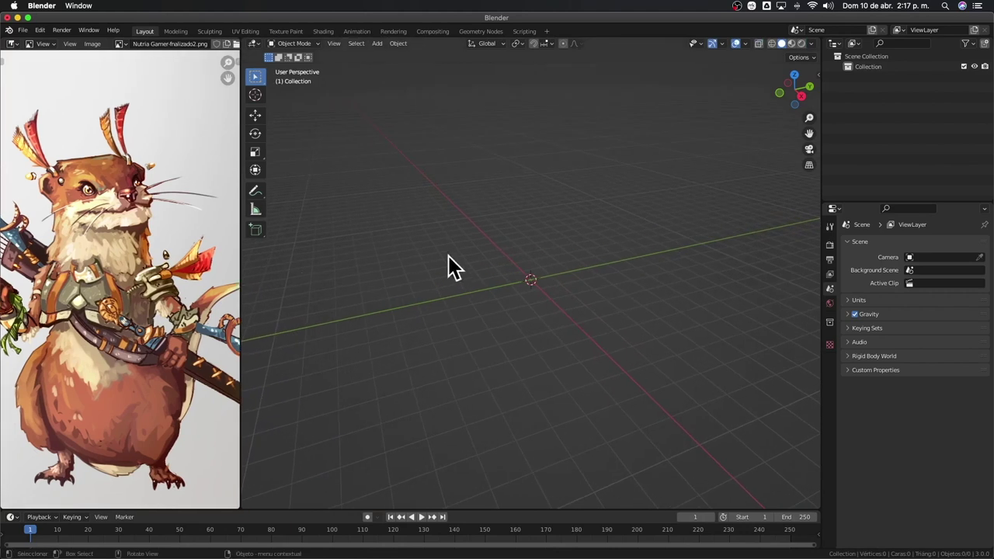
pyautogui.press('KP_1')
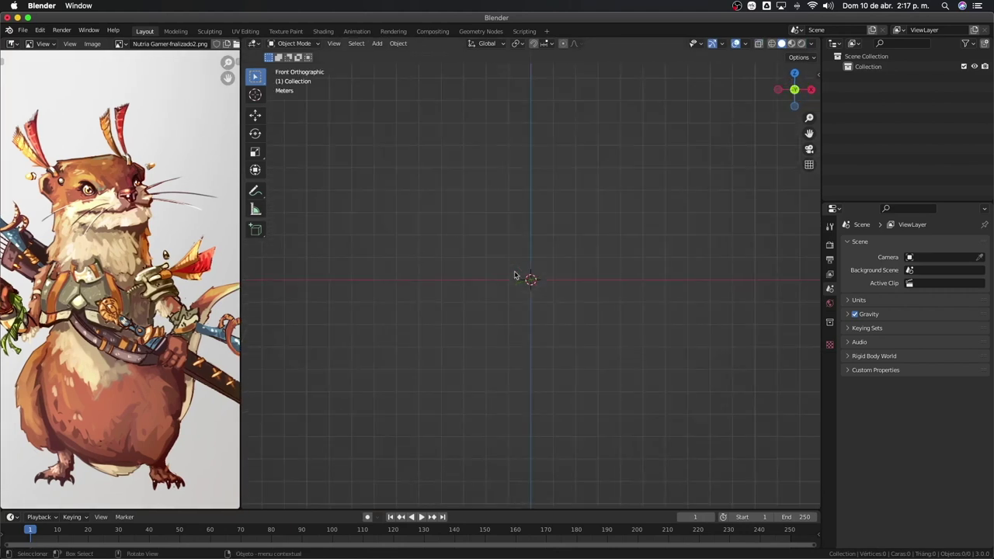
pyautogui.hotkey('shift', 'a')
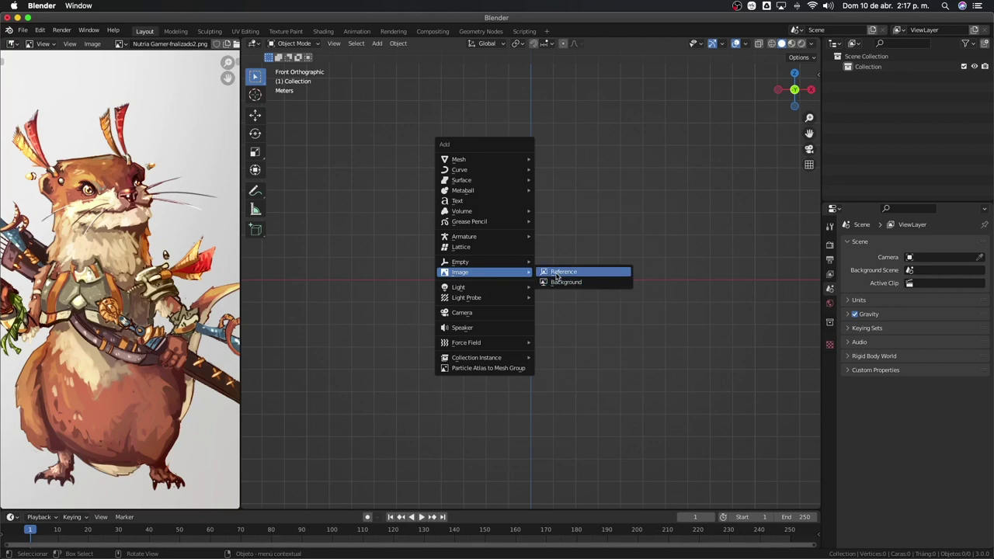
pyautogui.click(556, 273)
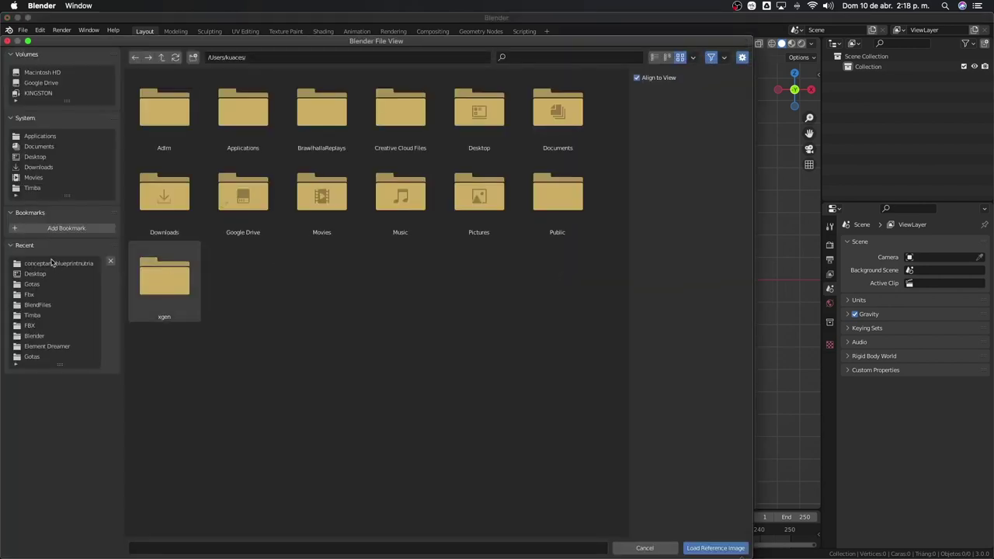
pyautogui.click(53, 263)
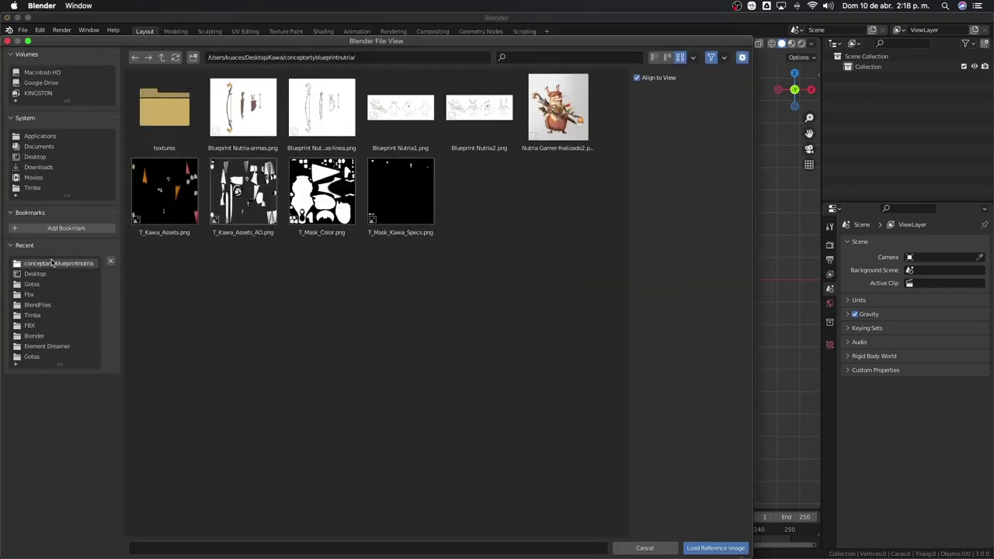
pyautogui.click(401, 111)
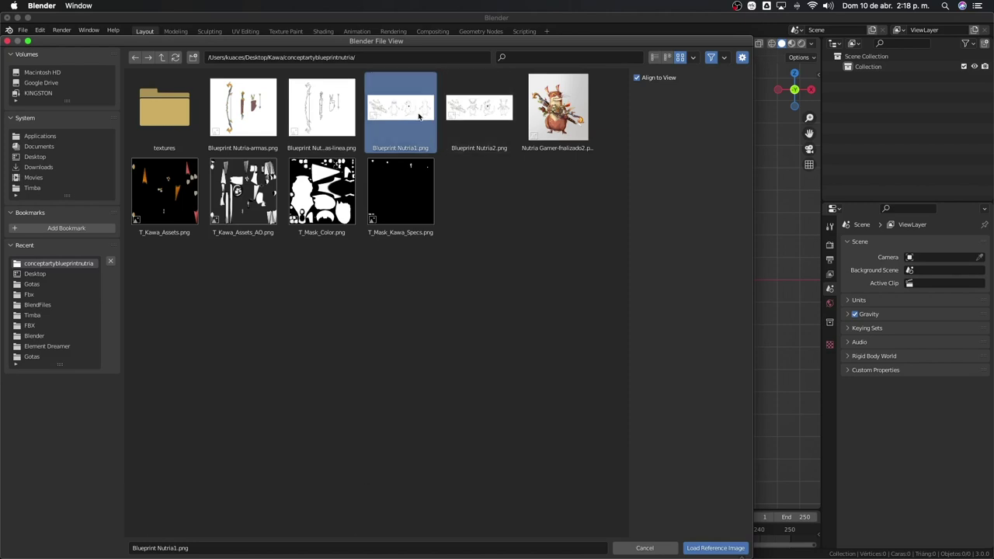
pyautogui.click(473, 112)
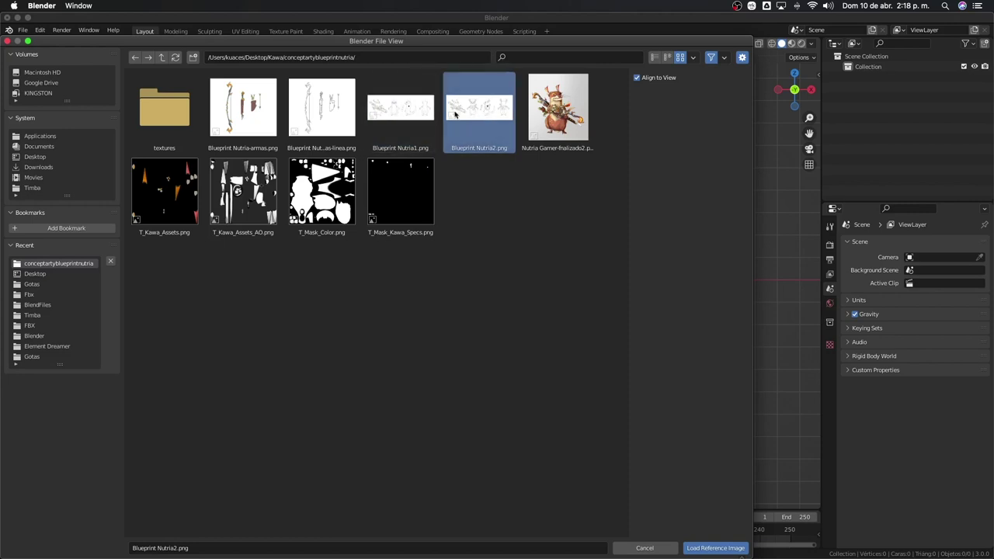
pyautogui.click(400, 109)
pyautogui.doubleClick(404, 112)
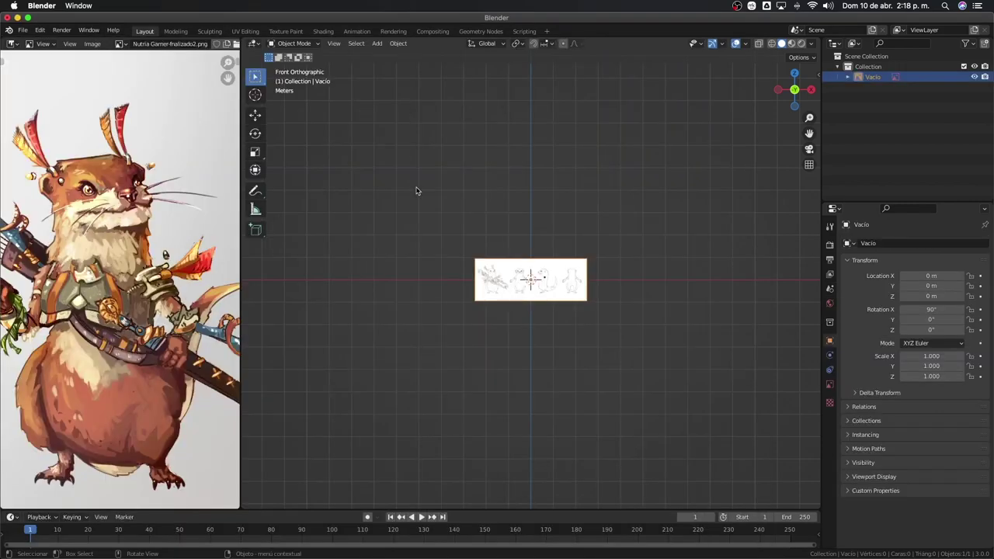
# Enable Opacity on the blueprint reference image in front view.
pyautogui.scroll(5, 476, 275)
pyautogui.moveTo(480, 277)
pyautogui.mouseDown(button='middle')
pyautogui.moveTo(488, 346)
pyautogui.moveTo(505, 350)
pyautogui.mouseUp(button='middle')
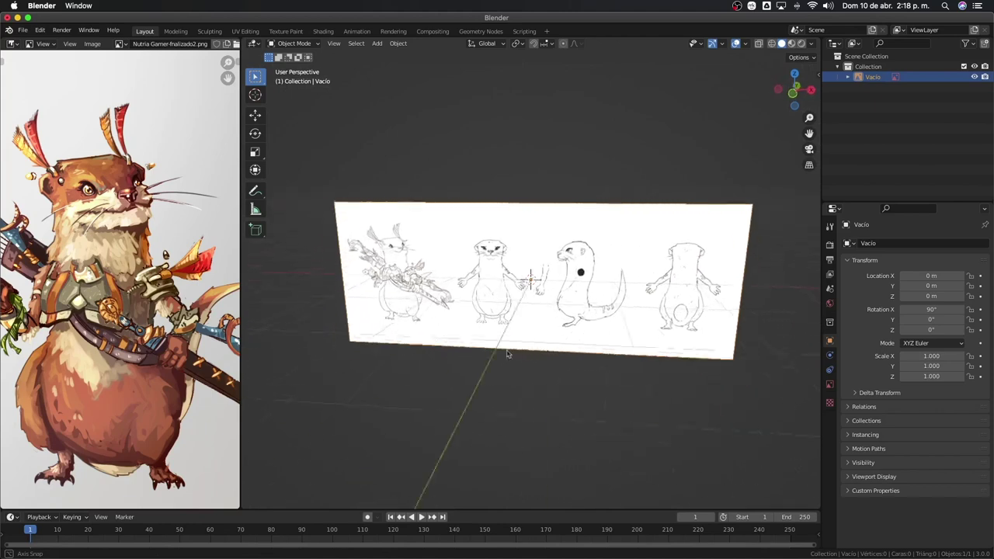
pyautogui.scroll(3, 505, 350)
pyautogui.moveTo(528, 282); pyautogui.dragTo(513, 295, button='middle')
pyautogui.scroll(-2, 497, 303)
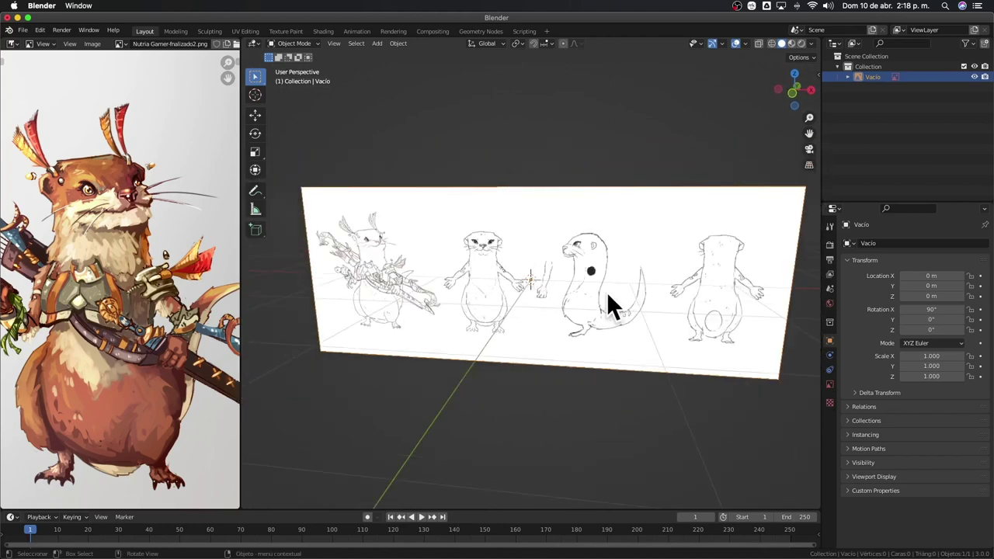
pyautogui.press('KP_1')
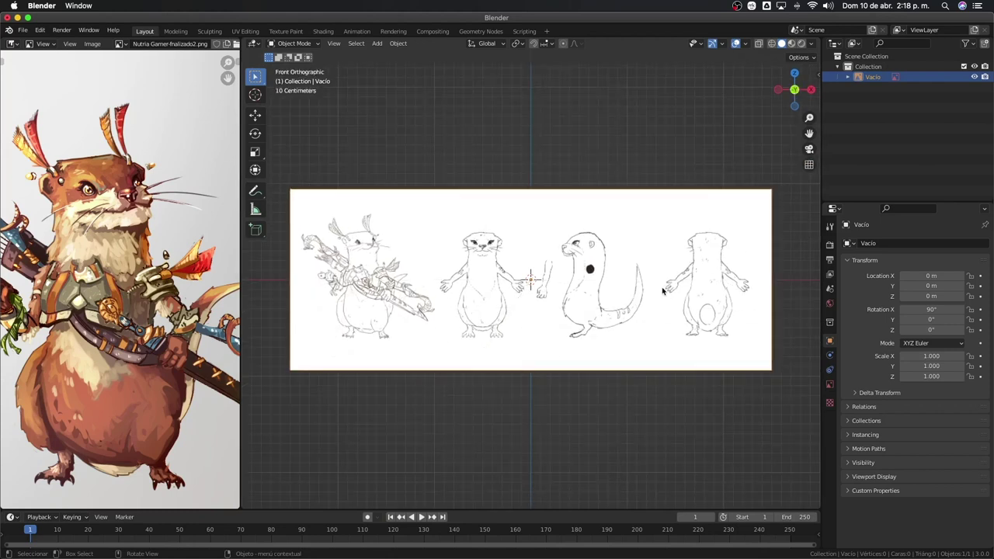
pyautogui.click(830, 386)
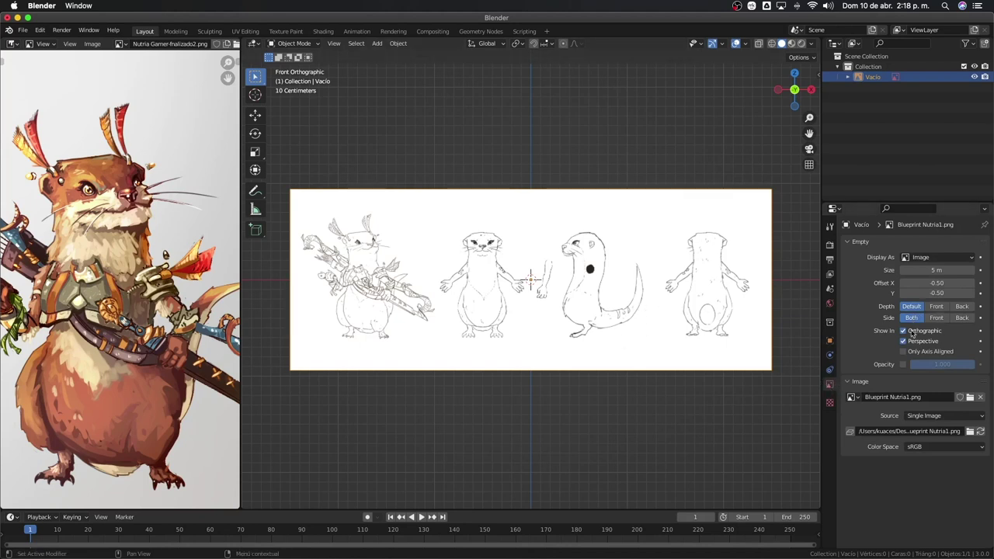
pyautogui.click(903, 364)
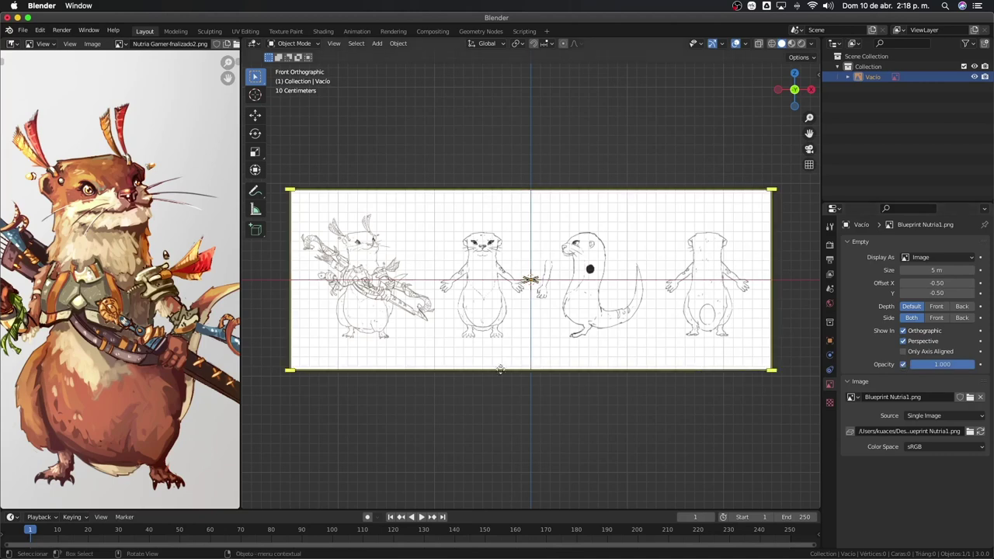
# Raise the blueprint along Z and begin shifting it along X.
pyautogui.press('g')
pyautogui.press('z')
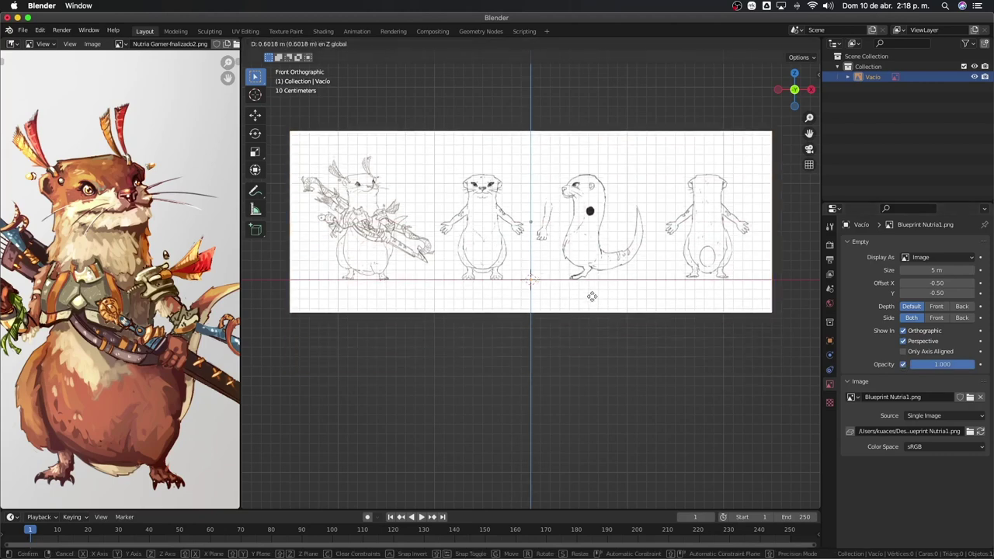
pyautogui.click(591, 296)
pyautogui.press('g')
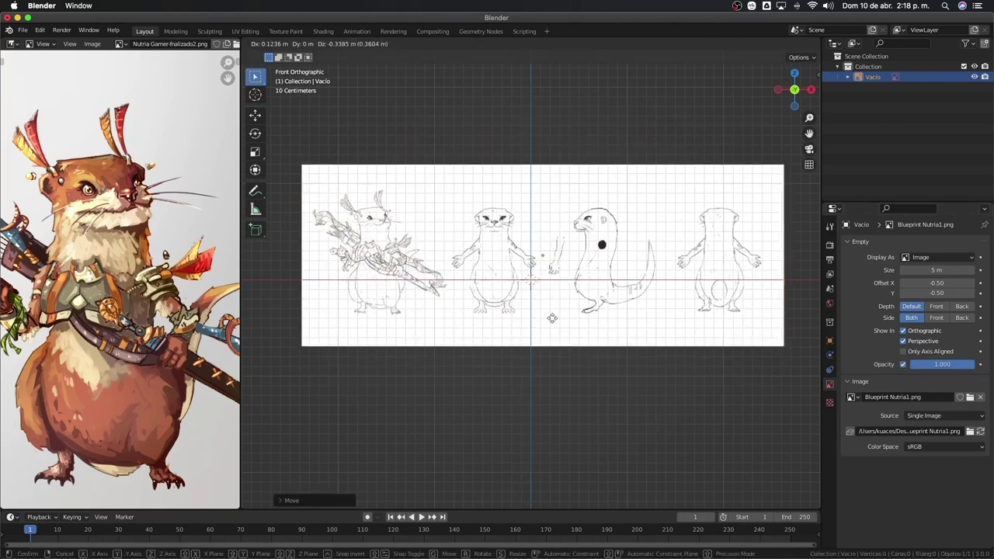
pyautogui.press('Escape')
pyautogui.press('g')
pyautogui.press('x')
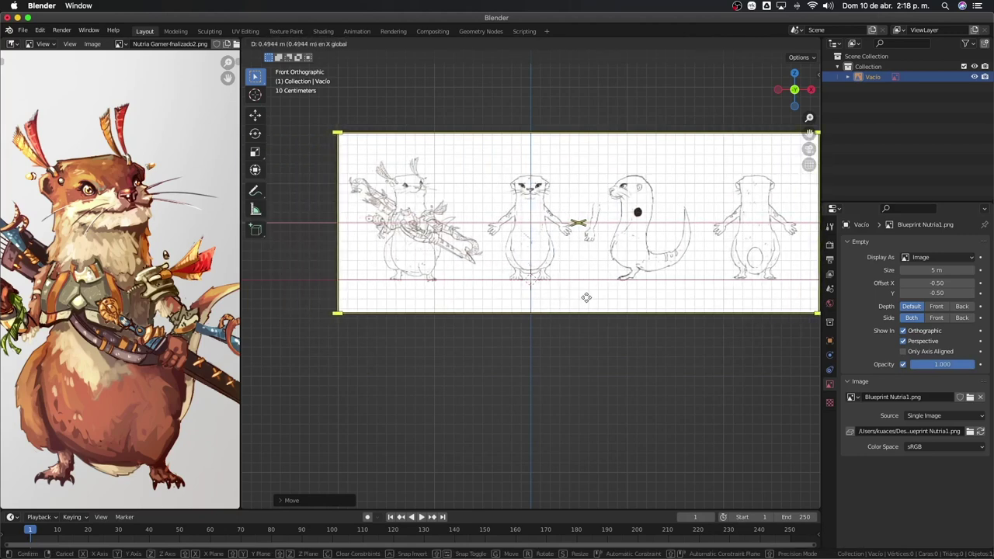
# Finish the blueprint's X shift and move it along the Y axis.
pyautogui.click(586, 298)
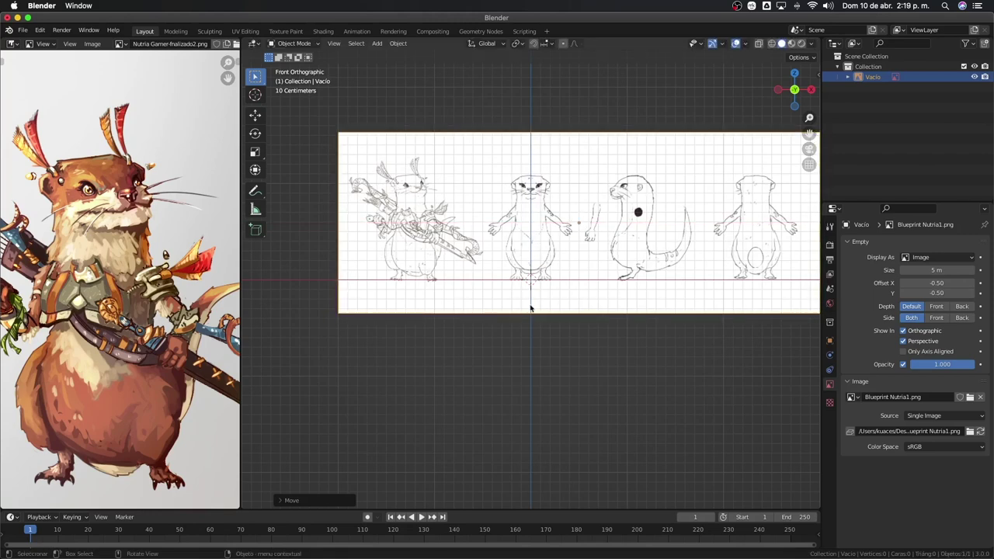
pyautogui.moveTo(586, 282)
pyautogui.mouseDown(button='middle')
pyautogui.moveTo(535, 300)
pyautogui.moveTo(523, 337)
pyautogui.moveTo(531, 309)
pyautogui.mouseUp(button='middle')
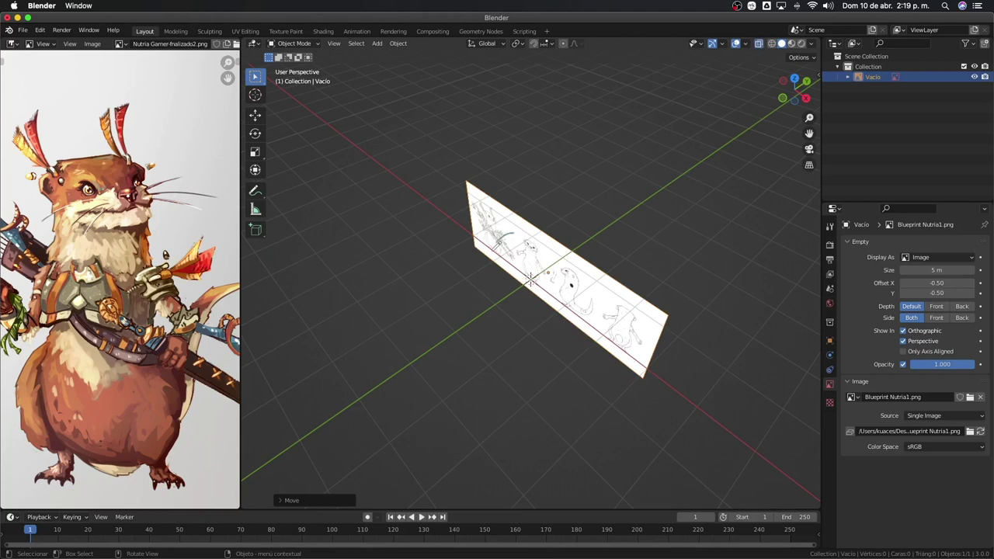
pyautogui.press('r')
pyautogui.press('z')
pyautogui.press('Escape')
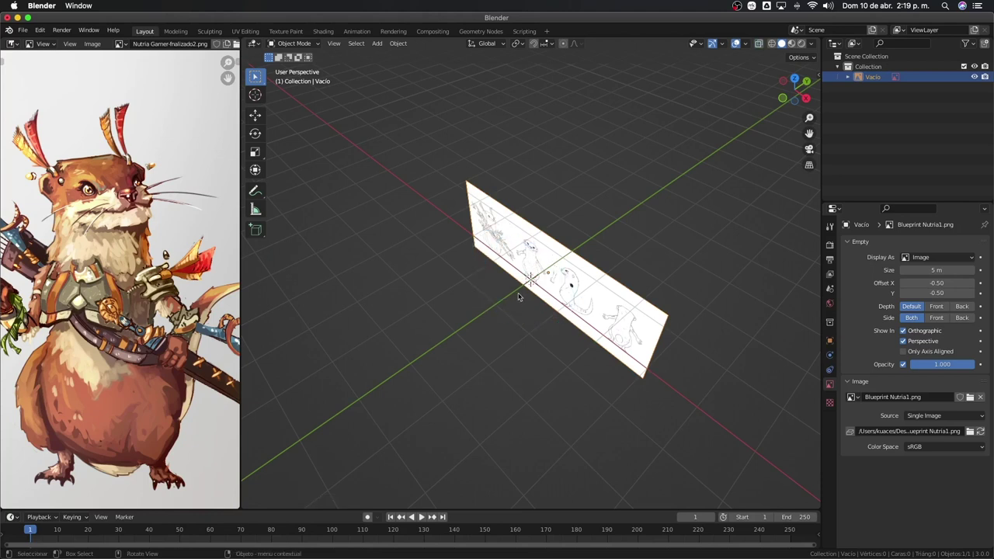
pyautogui.press('g')
pyautogui.press('y')
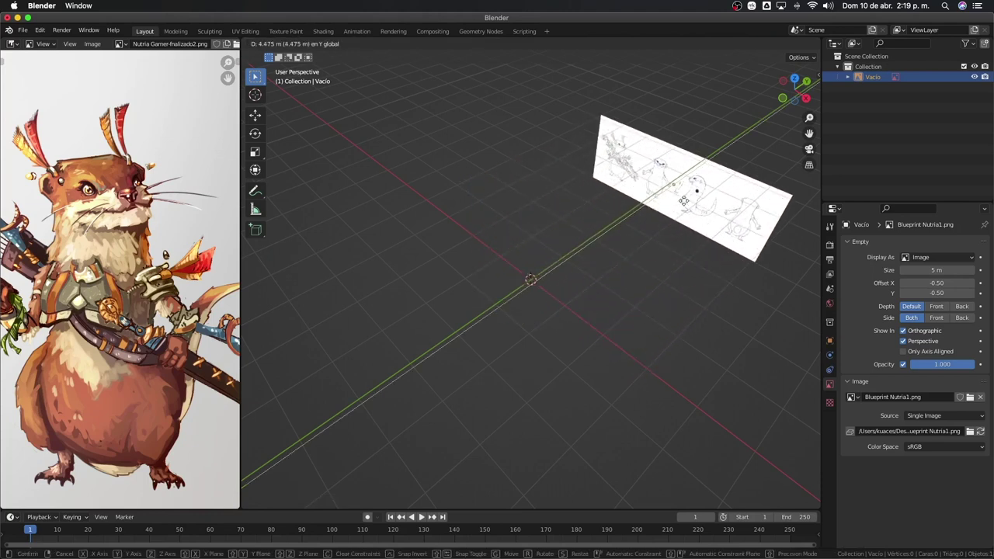
pyautogui.click(683, 201)
# Set the blueprint image's Side to Front and return to front view.
pyautogui.moveTo(684, 200)
pyautogui.mouseDown(button='middle')
pyautogui.moveTo(532, 268)
pyautogui.moveTo(557, 276)
pyautogui.moveTo(620, 263)
pyautogui.mouseUp(button='middle')
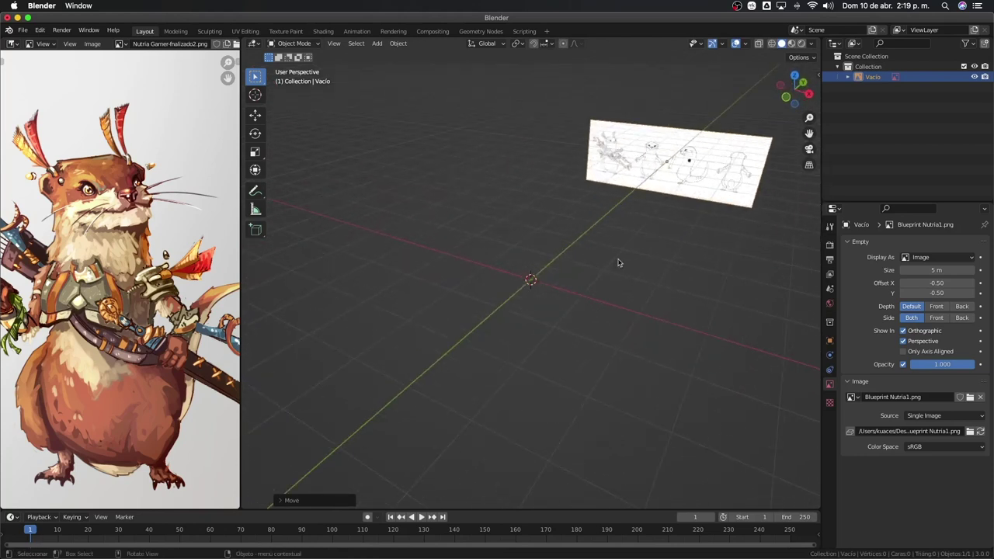
pyautogui.click(744, 161)
pyautogui.moveTo(708, 193)
pyautogui.mouseDown(button='middle')
pyautogui.moveTo(585, 284)
pyautogui.moveTo(606, 316)
pyautogui.moveTo(686, 317)
pyautogui.moveTo(575, 309)
pyautogui.moveTo(660, 318)
pyautogui.moveTo(647, 315)
pyautogui.mouseUp(button='middle')
pyautogui.moveTo(666, 315); pyautogui.dragTo(688, 316, button='middle')
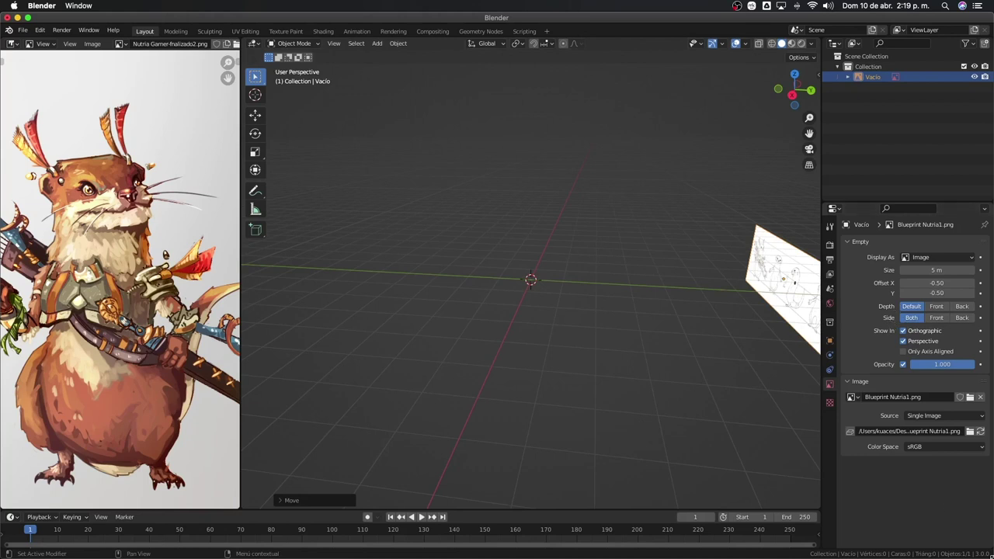
pyautogui.click(937, 317)
pyautogui.moveTo(769, 342)
pyautogui.mouseDown(button='middle')
pyautogui.moveTo(701, 349)
pyautogui.moveTo(762, 355)
pyautogui.moveTo(620, 354)
pyautogui.moveTo(560, 309)
pyautogui.moveTo(608, 253)
pyautogui.mouseUp(button='middle')
pyautogui.press('KP_1')
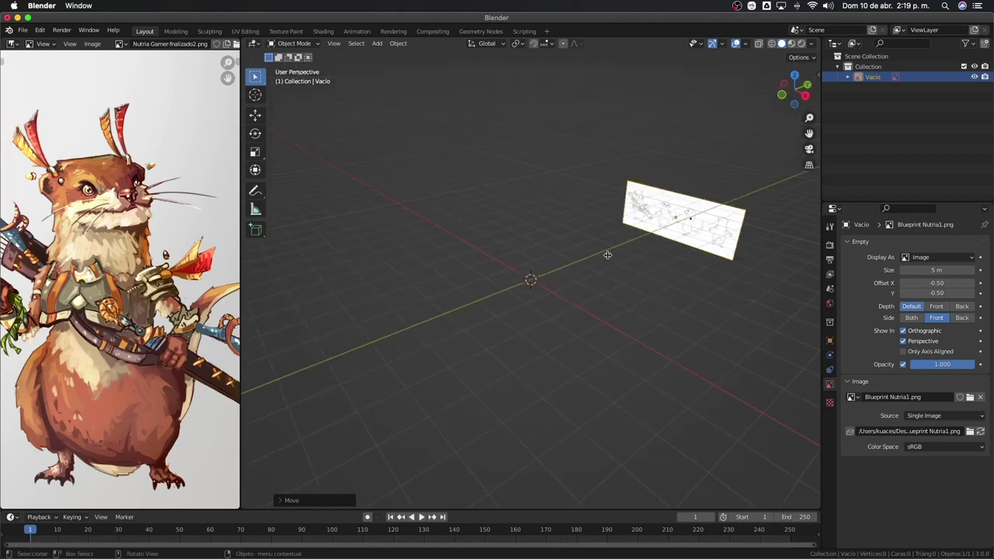
# Duplicate the blueprint plane, move the copy along Y, and turn it 180° around Z.
pyautogui.hotkey('shift', 'd')
pyautogui.press('y')
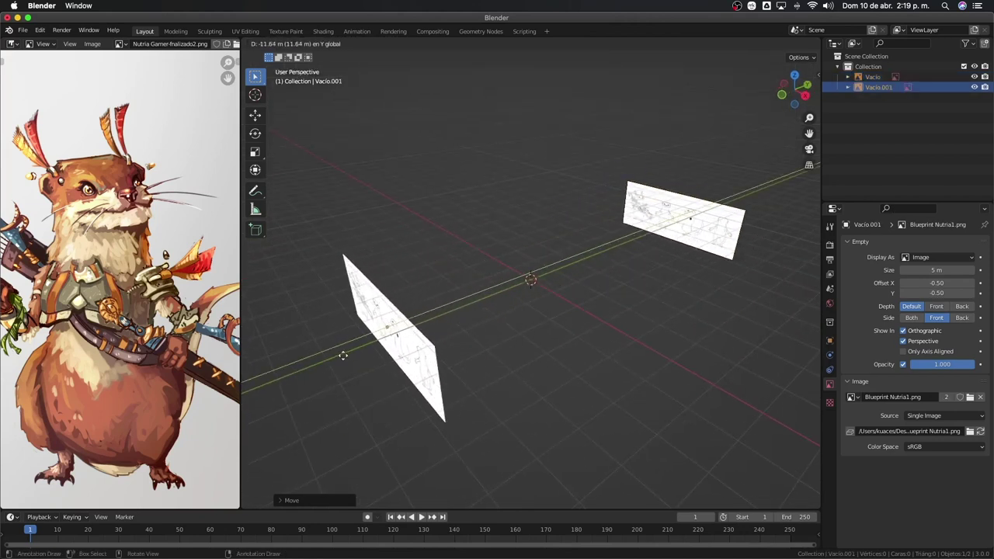
pyautogui.click(292, 388)
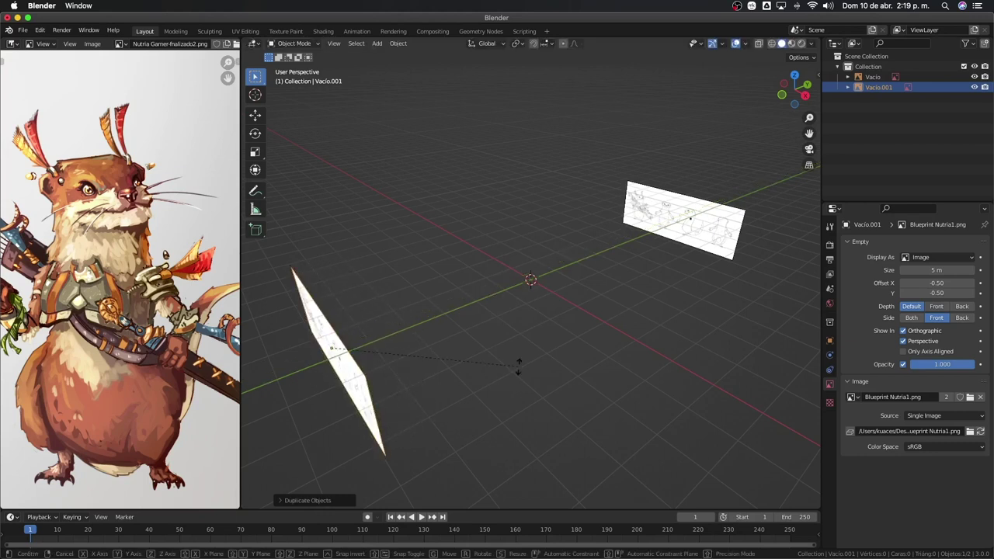
pyautogui.press('r')
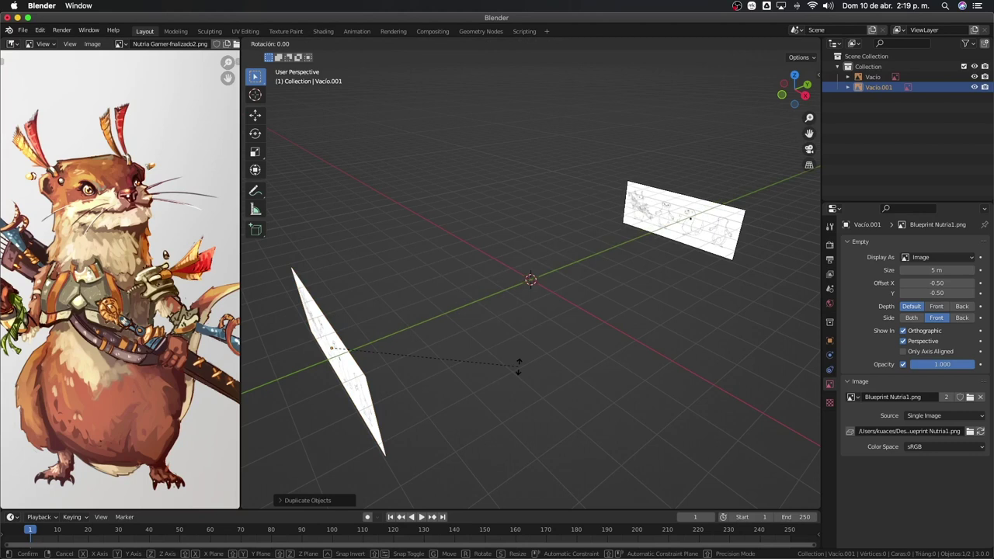
pyautogui.write('180')
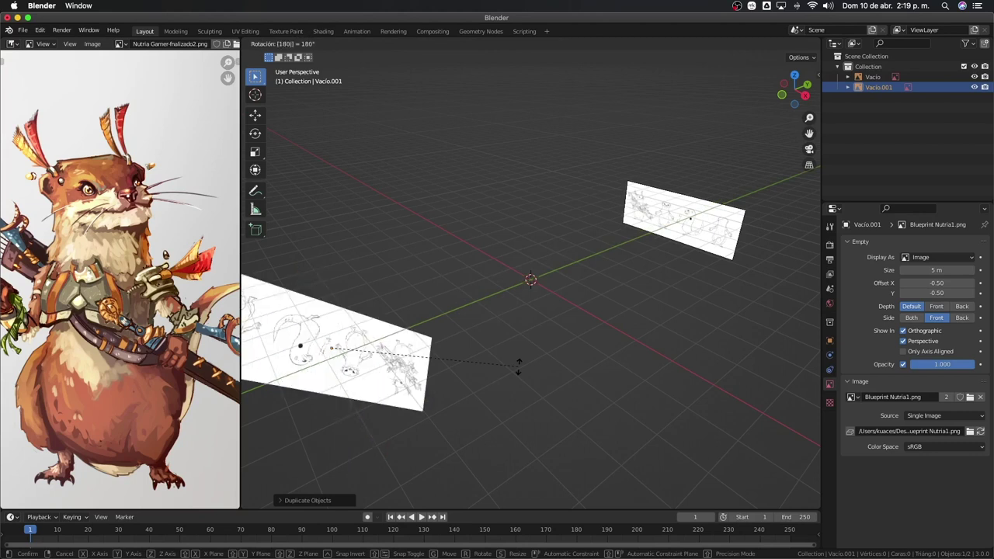
pyautogui.write('z')
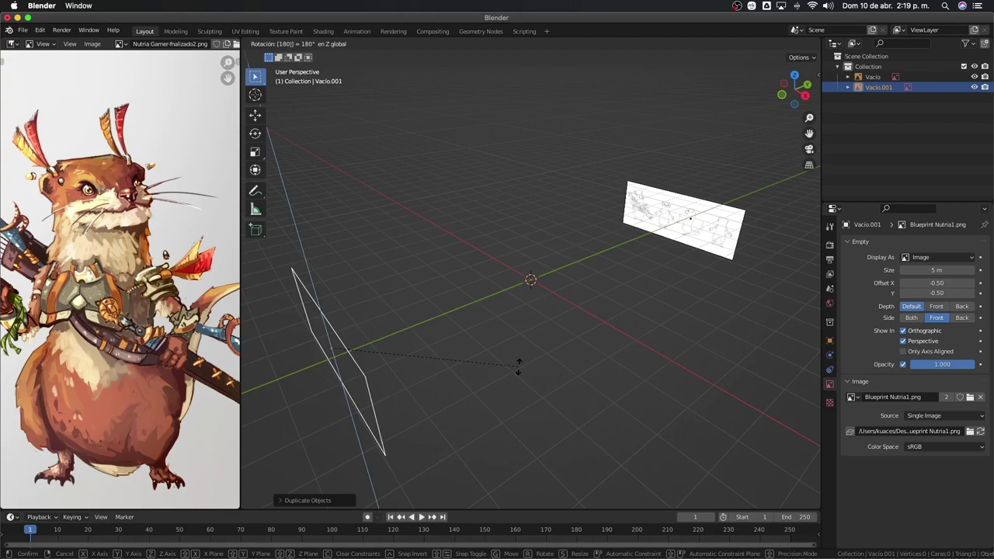
pyautogui.press('Return')
# Rotate the copied plane another 180 degrees.
pyautogui.moveTo(517, 366)
pyautogui.mouseDown(button='middle')
pyautogui.moveTo(468, 404)
pyautogui.moveTo(395, 403)
pyautogui.moveTo(482, 404)
pyautogui.moveTo(451, 413)
pyautogui.moveTo(424, 360)
pyautogui.mouseUp(button='middle')
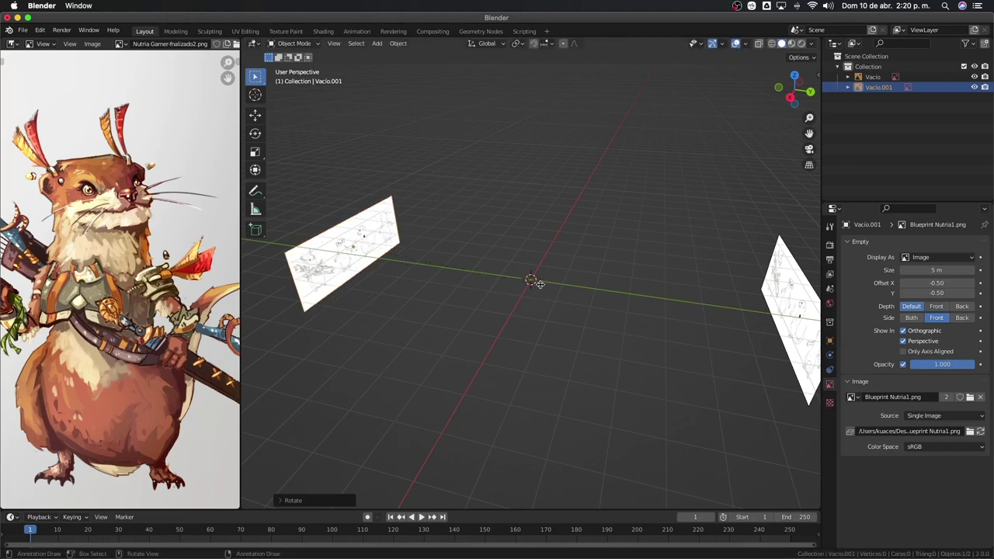
pyautogui.press('r')
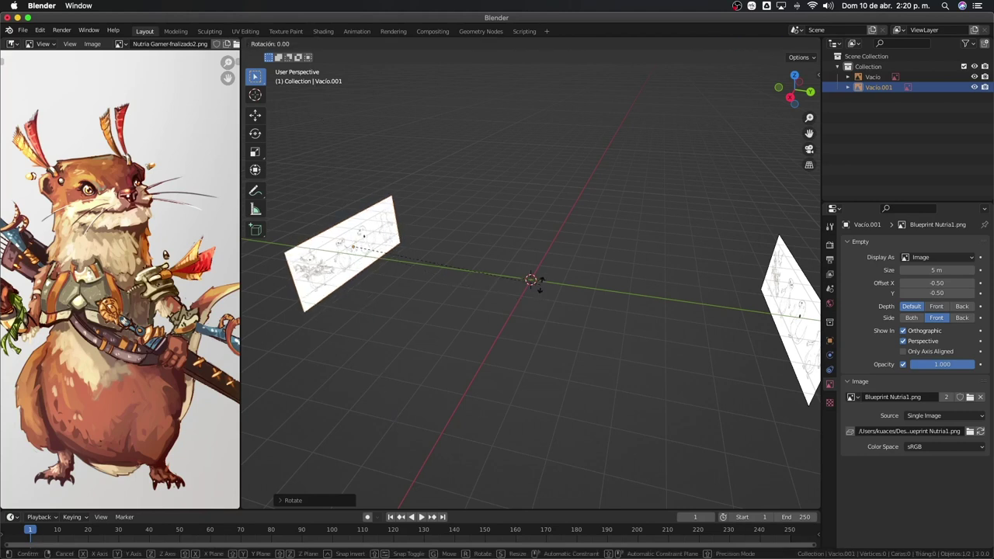
pyautogui.write('180')
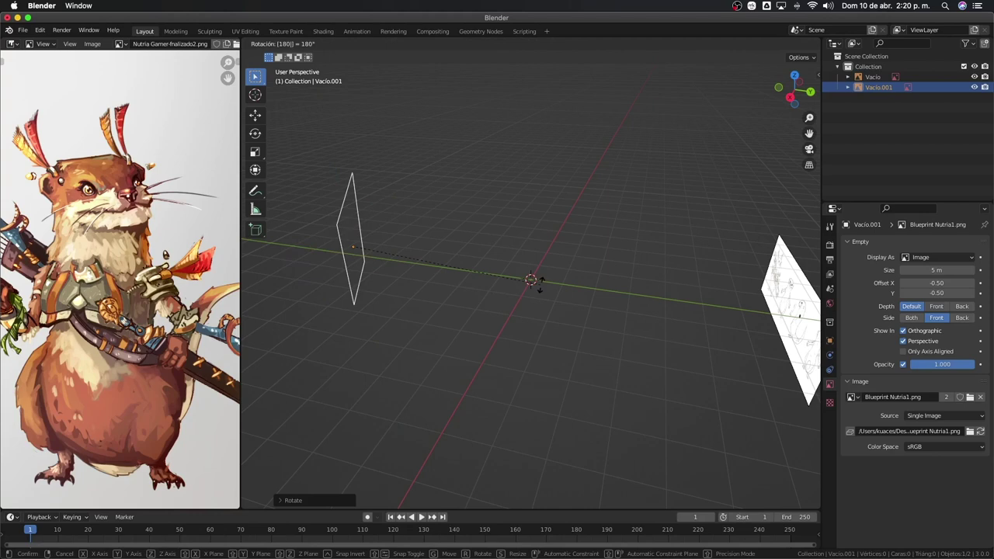
pyautogui.press('Return')
# In back orthographic view, shift the copy 1.33 m along X to align it.
pyautogui.moveTo(531, 282); pyautogui.dragTo(527, 293, button='middle')
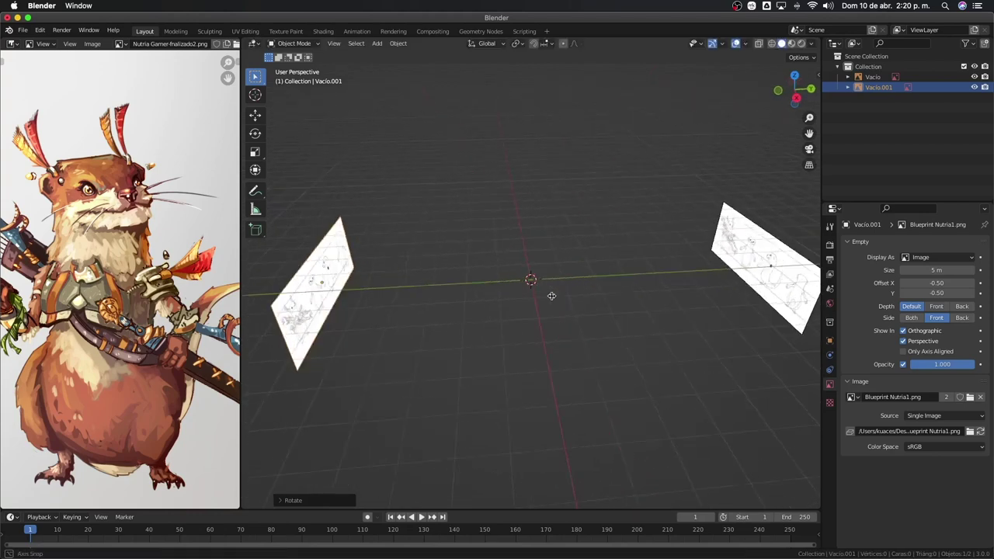
pyautogui.press('ctrl+KP_1')
pyautogui.scroll(4, 498, 311)
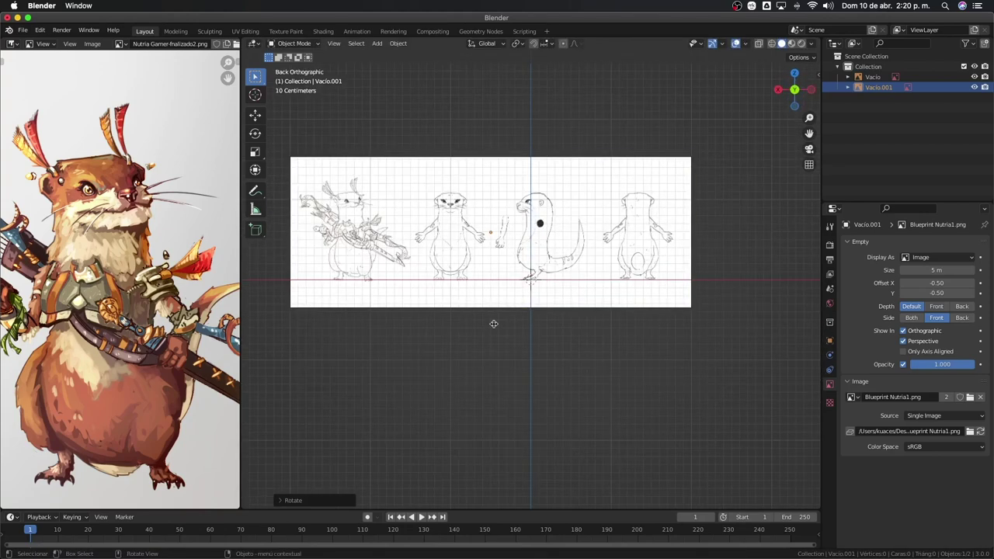
pyautogui.scroll(2, 480, 283)
pyautogui.press('g')
pyautogui.press('x')
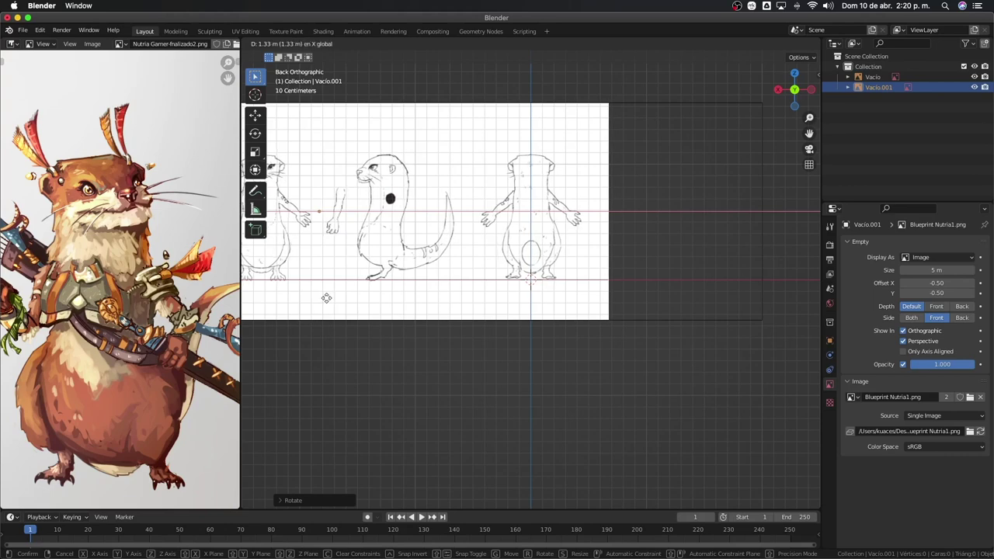
pyautogui.click(326, 298)
pyautogui.moveTo(306, 290); pyautogui.dragTo(454, 329, button='middle')
# Duplicate the original Vacio plane in place and turn the copy 90° around Z.
pyautogui.scroll(5, 706, 261)
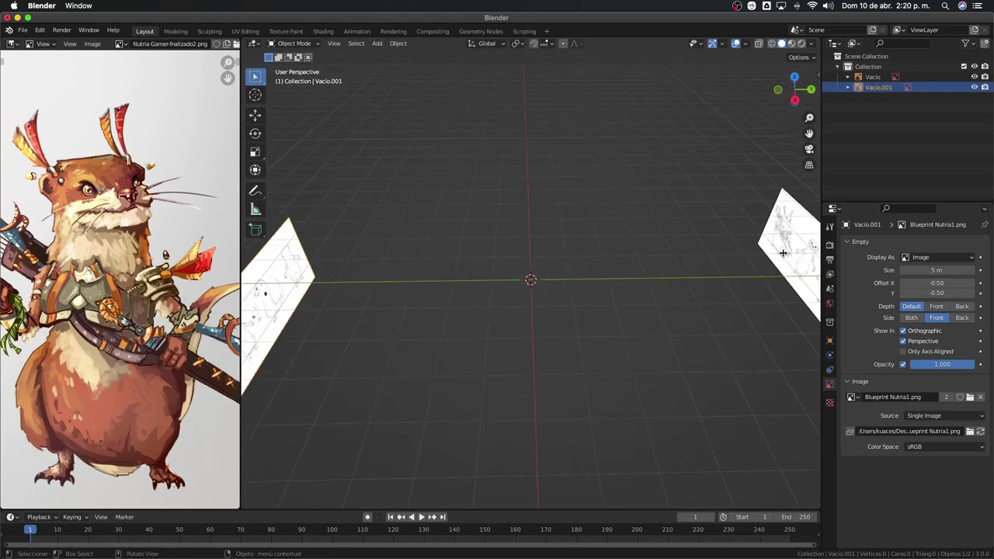
pyautogui.scroll(-4, 724, 277)
pyautogui.click(724, 278)
pyautogui.hotkey('shift', 'd')
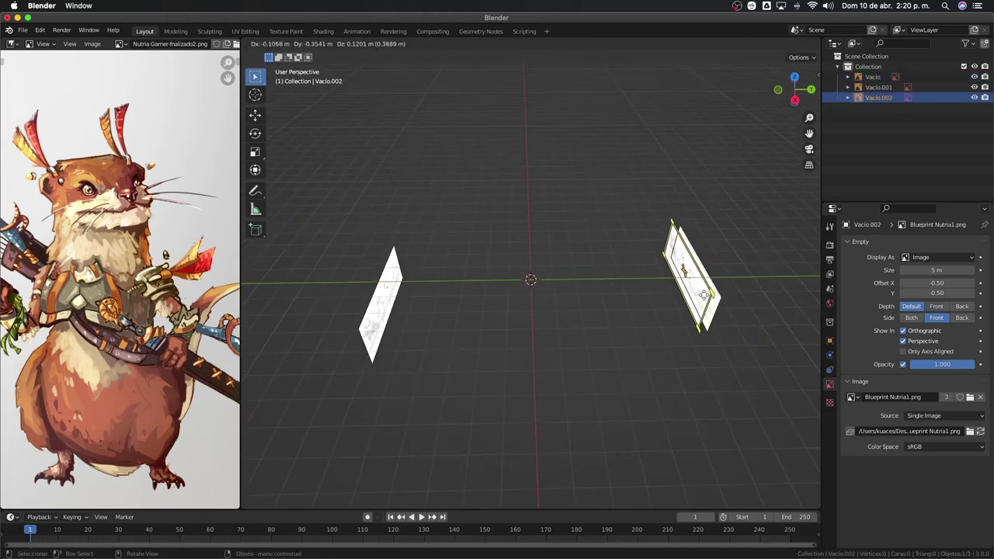
pyautogui.press('Escape')
pyautogui.write('r')
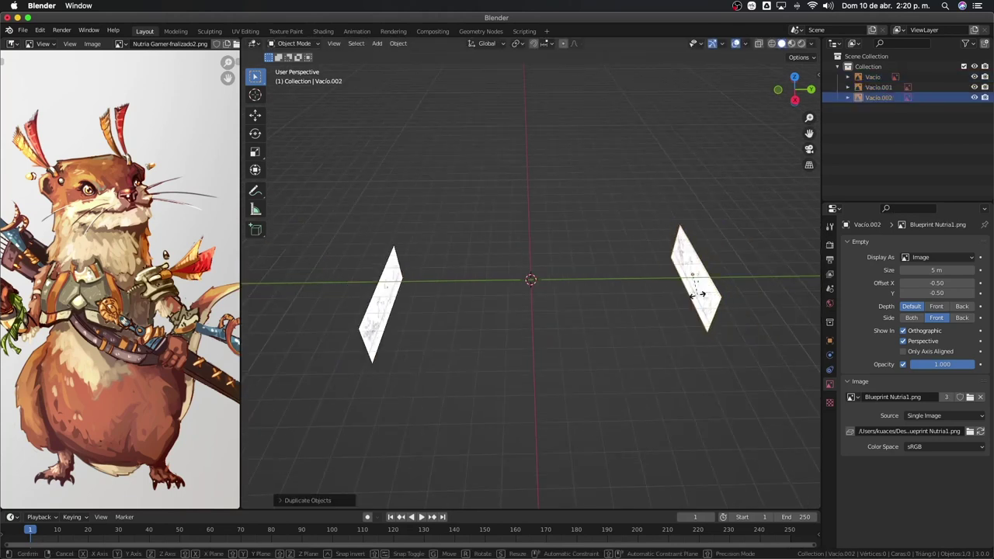
pyautogui.write('z')
pyautogui.write('90')
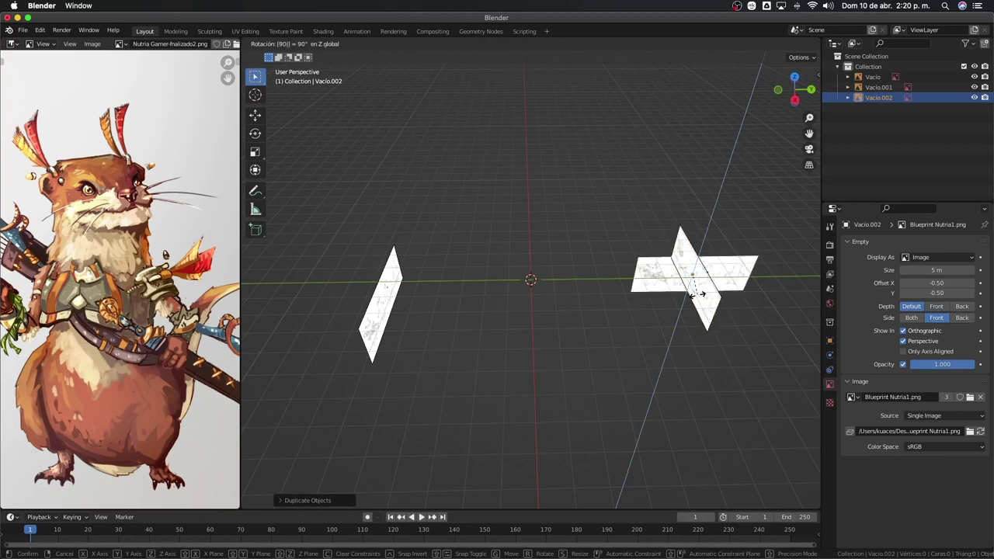
pyautogui.press('Return')
# In right orthographic view, move the new plane and align it along Y.
pyautogui.press('KP_3')
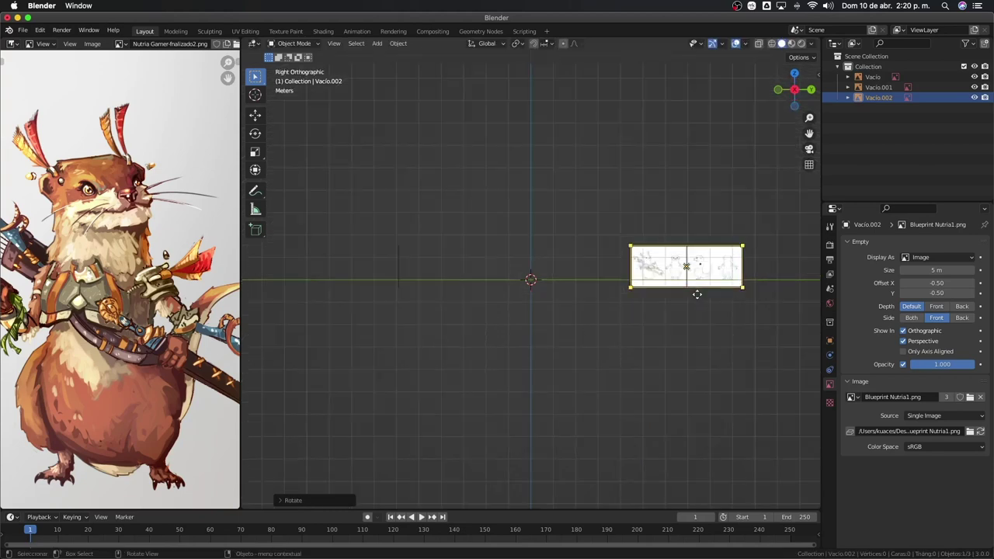
pyautogui.scroll(5, 697, 295)
pyautogui.press('g')
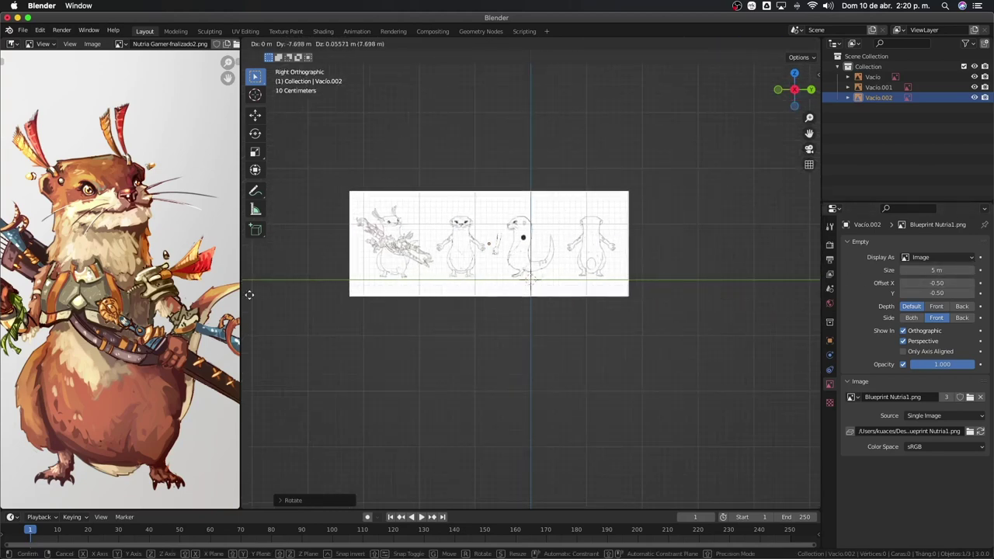
pyautogui.click(278, 285)
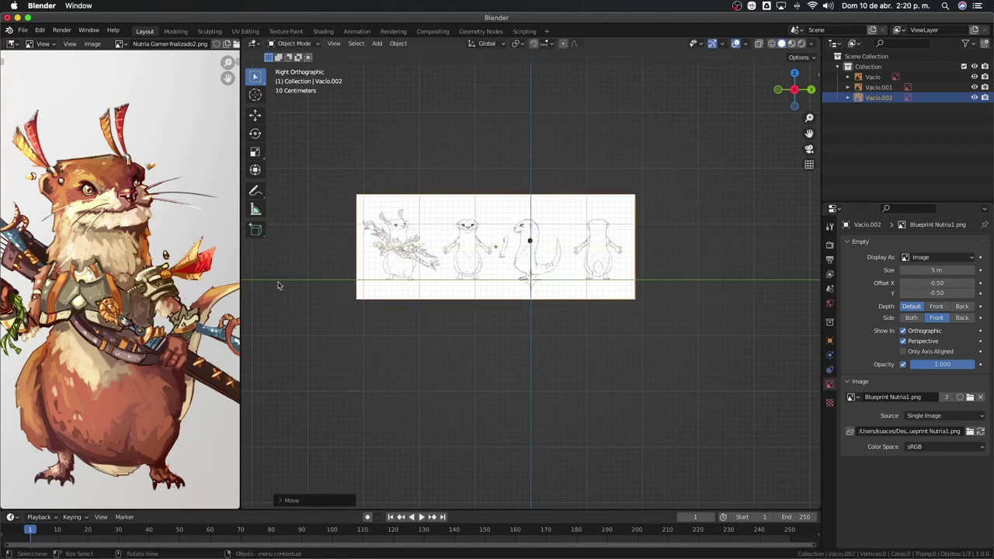
pyautogui.scroll(4, 525, 293)
pyautogui.scroll(2, 524, 293)
pyautogui.press('g')
pyautogui.press('y')
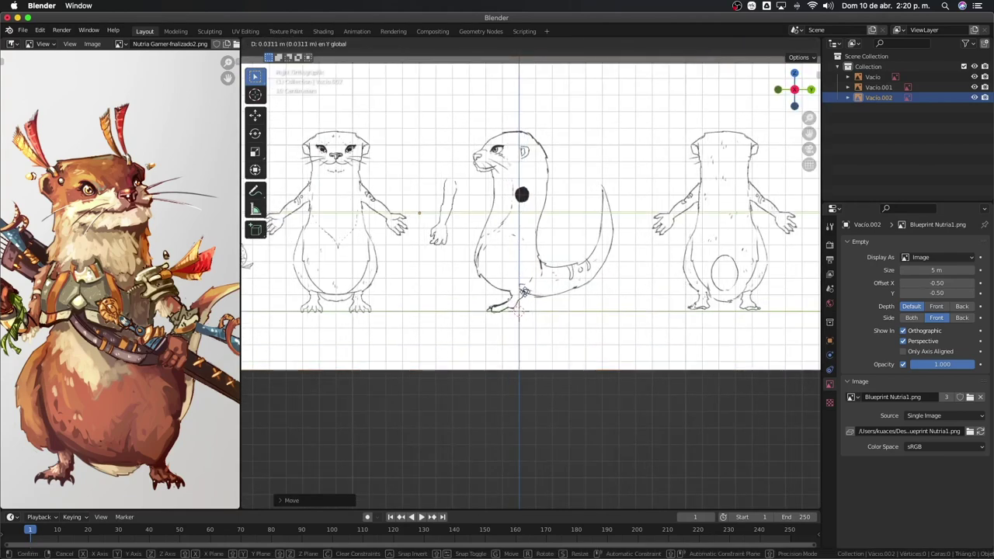
pyautogui.click(527, 294)
pyautogui.press('KP_7')
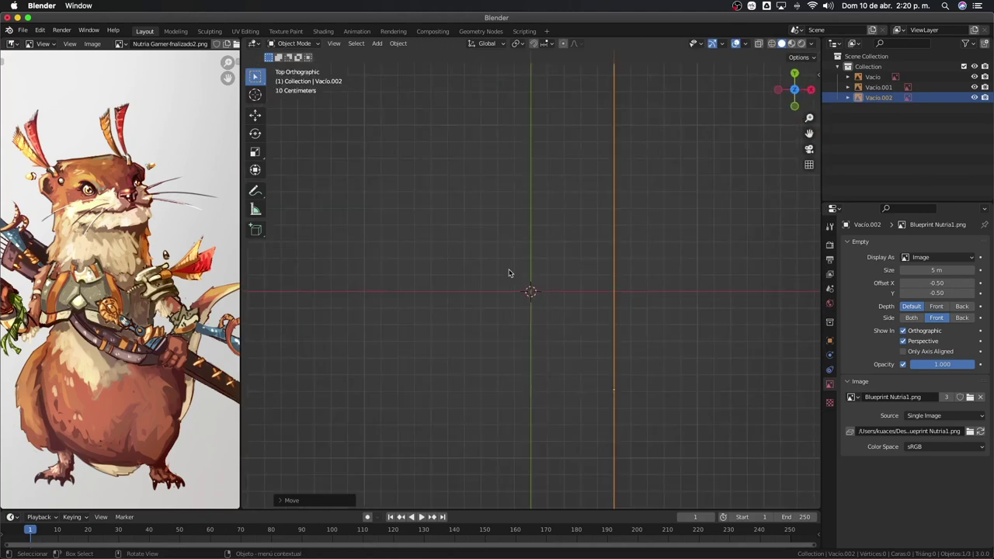
pyautogui.moveTo(509, 273)
pyautogui.mouseDown(button='middle')
pyautogui.moveTo(400, 358)
pyautogui.moveTo(404, 347)
pyautogui.mouseUp(button='middle')
# Duplicate the side blueprint plane and move it along X opposite the third.
pyautogui.hotkey('shift', 'd')
pyautogui.press('x')
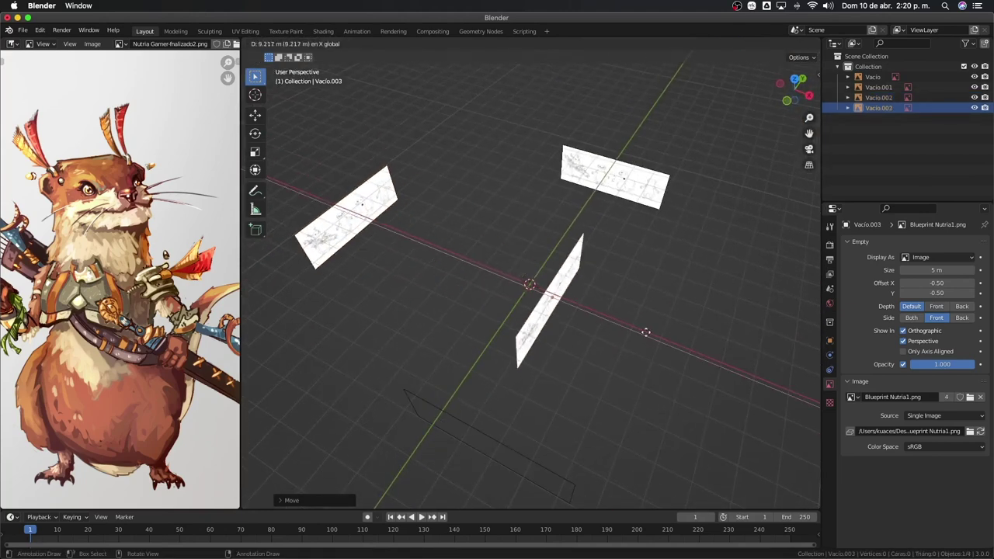
pyautogui.click(683, 349)
pyautogui.moveTo(684, 349)
pyautogui.mouseDown(button='middle')
pyautogui.moveTo(570, 322)
pyautogui.moveTo(631, 298)
pyautogui.mouseUp(button='middle')
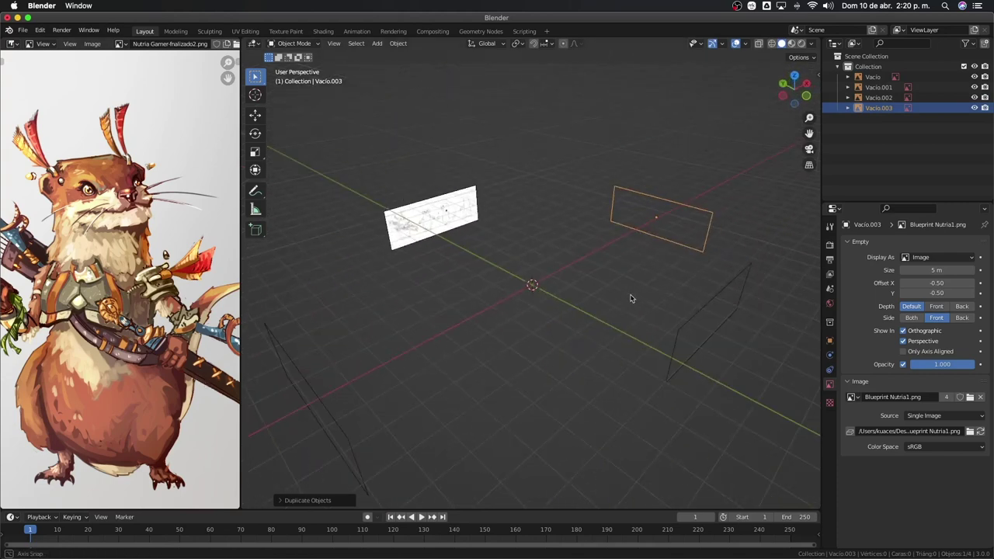
pyautogui.moveTo(639, 227); pyautogui.dragTo(349, 237, button='middle')
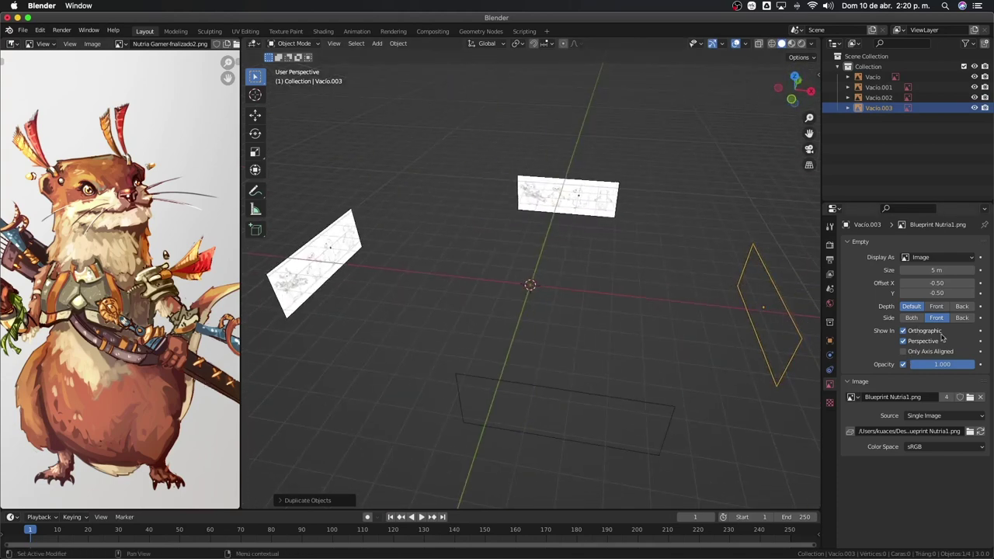
# Set the fourth plane's image Side to Back and box-select all four planes.
pyautogui.click(963, 318)
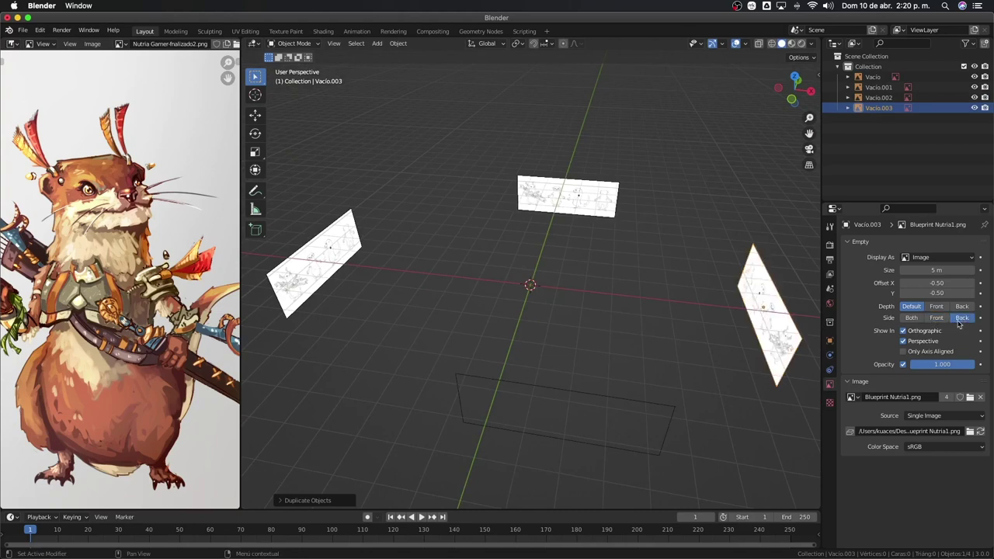
pyautogui.moveTo(544, 303); pyautogui.dragTo(466, 311, button='middle')
pyautogui.scroll(-3, 588, 295)
pyautogui.moveTo(674, 197); pyautogui.dragTo(380, 357)
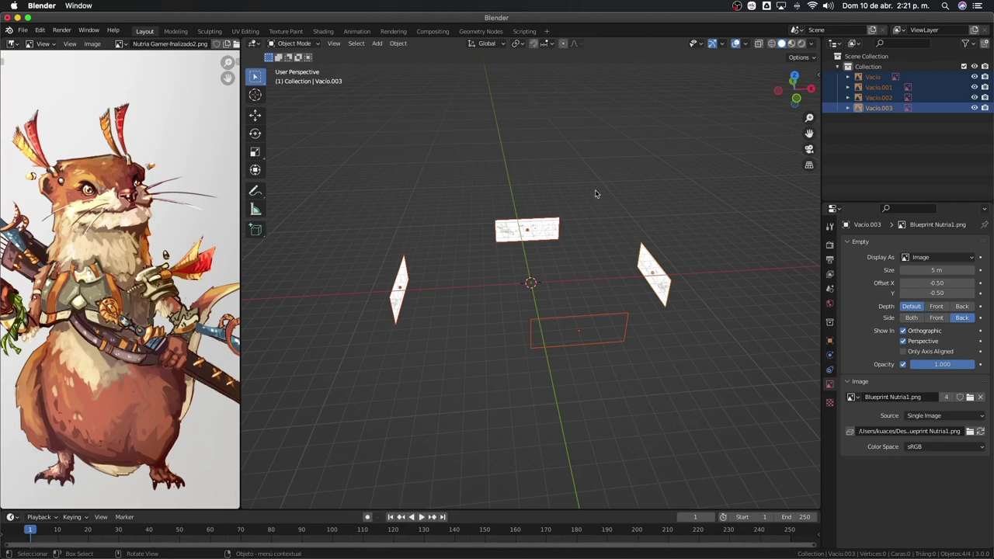
# Move the four blueprint planes into a new 'Blueprints' collection and toggle its exclude checkbox.
pyautogui.press('m')
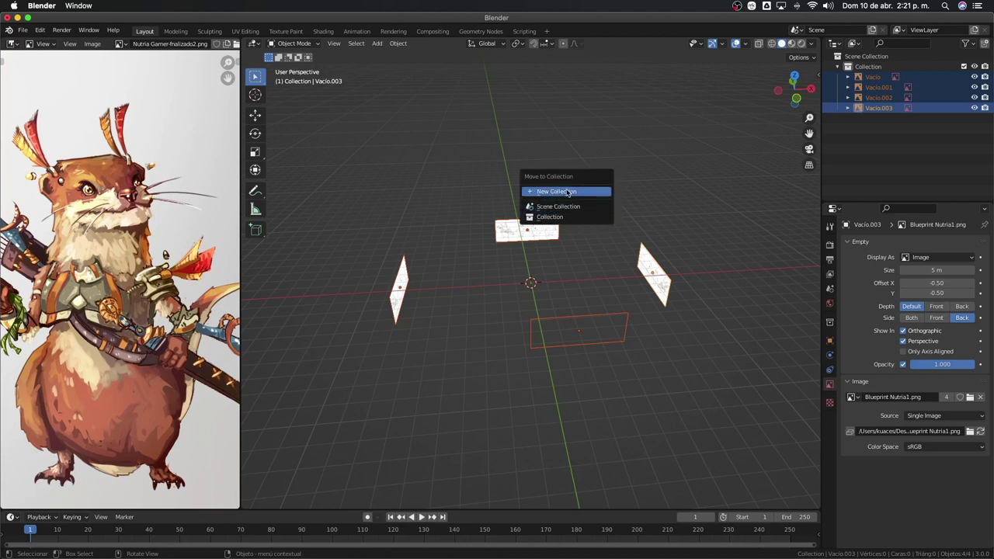
pyautogui.click(568, 193)
pyautogui.press('shift')
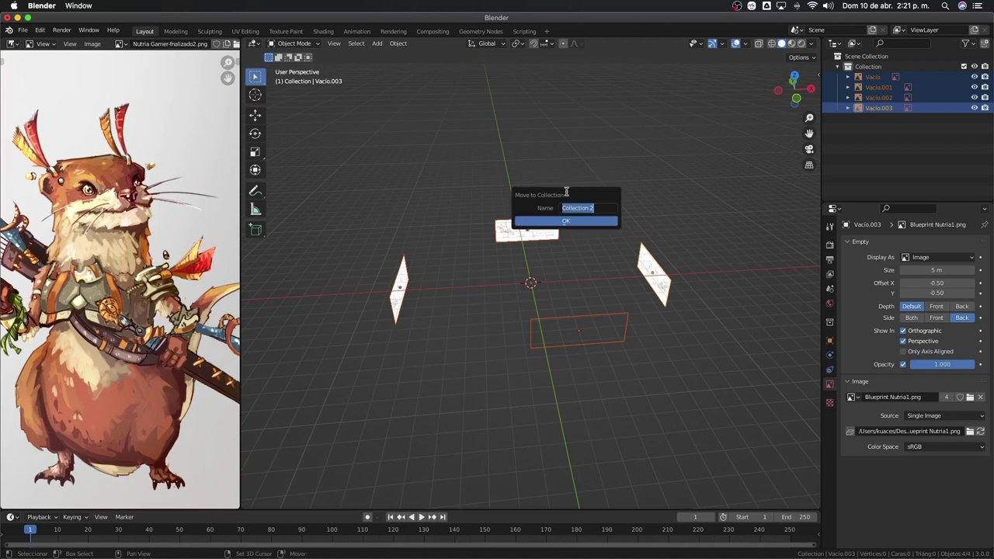
pyautogui.write('Blueprints')
pyautogui.click(559, 221)
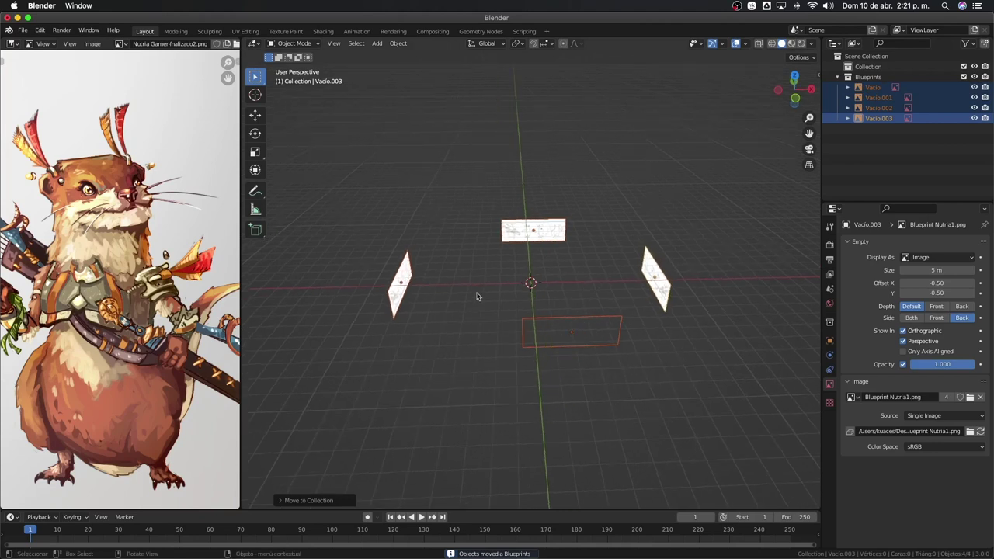
pyautogui.click(964, 76)
# Leave the Blueprints collection included in the view layer.
pyautogui.click(964, 76)
pyautogui.click(964, 76)
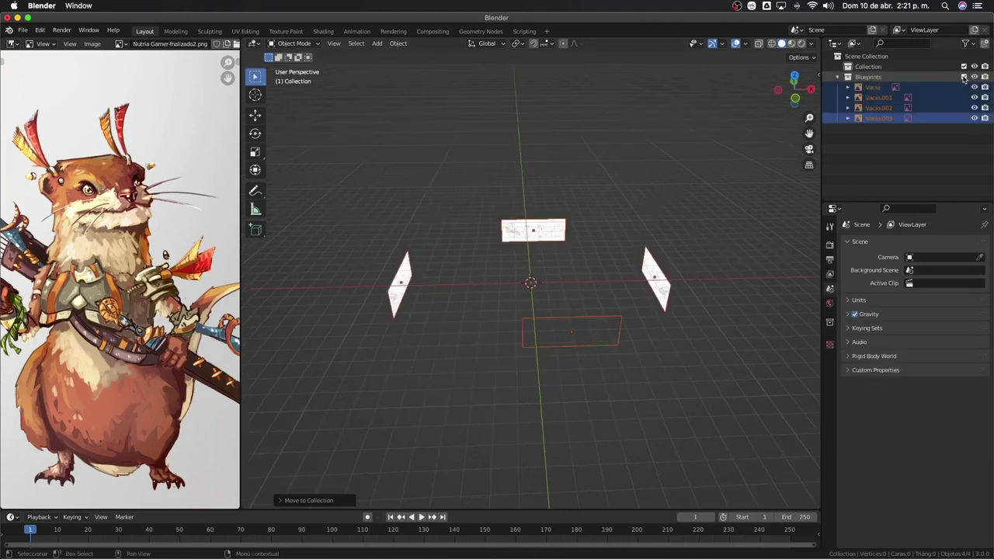
pyautogui.click(964, 76)
pyautogui.click(964, 76)
pyautogui.click(964, 76)
pyautogui.click(964, 77)
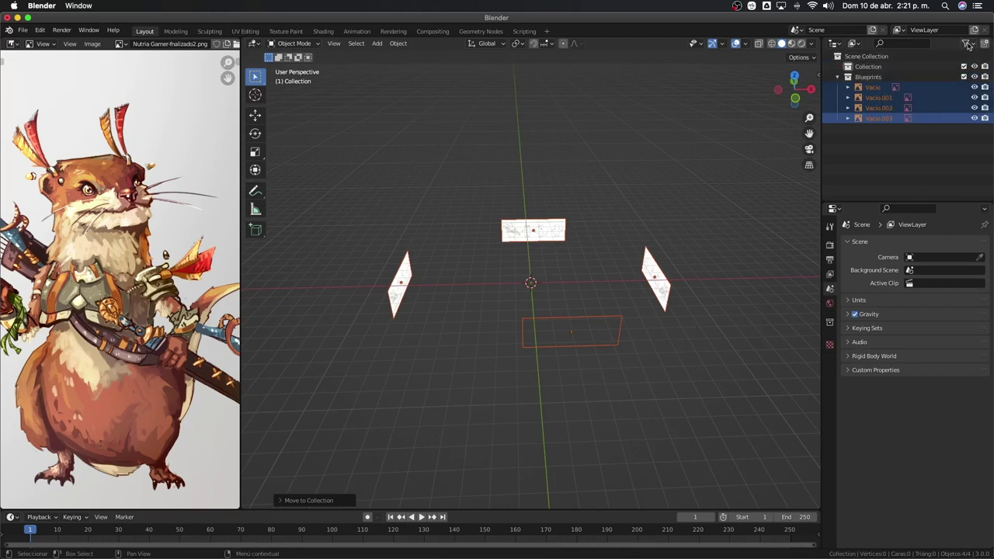
# Make the Blueprints collection unselectable, verify with box-select, then select the Vacio empty.
pyautogui.click(968, 44)
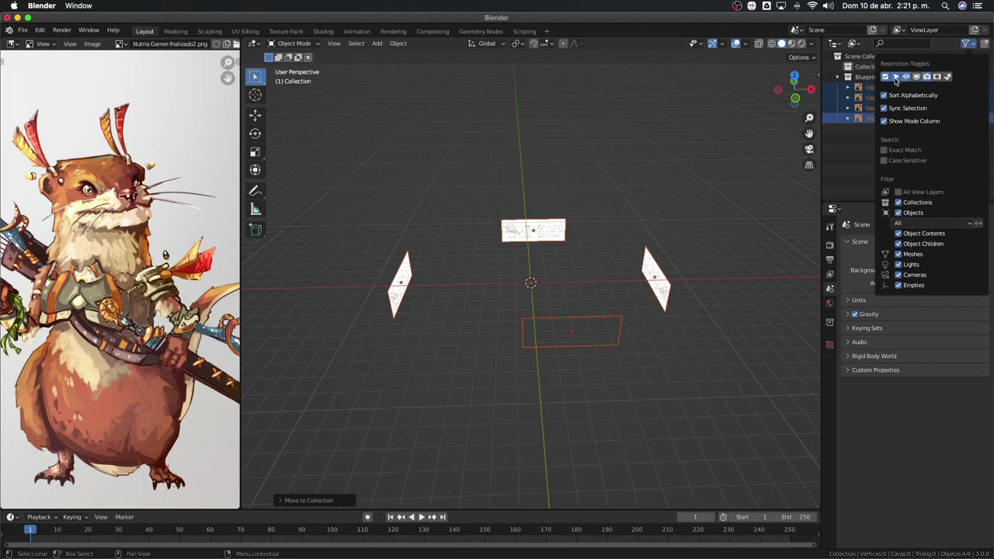
pyautogui.click(896, 78)
pyautogui.click(965, 77)
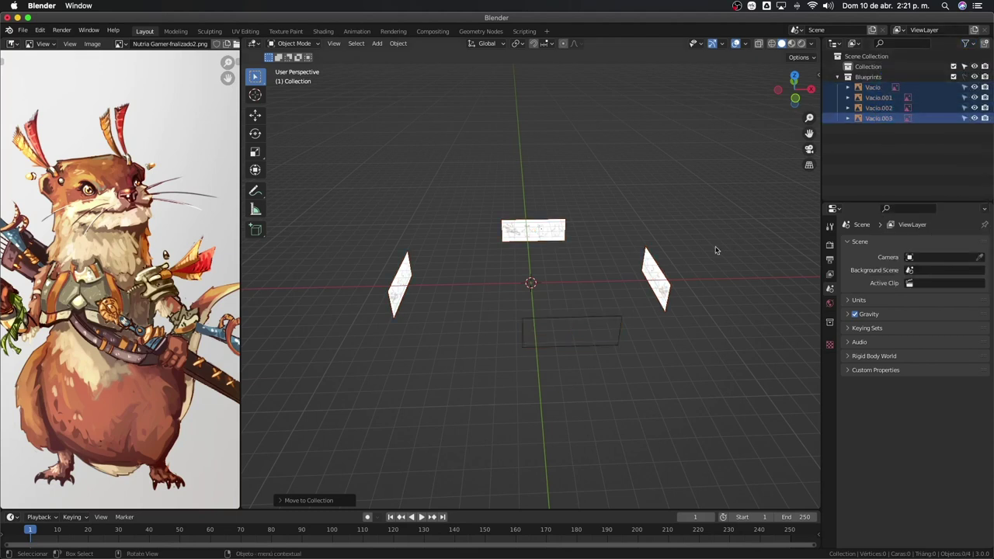
pyautogui.moveTo(687, 303); pyautogui.dragTo(417, 435)
pyautogui.moveTo(710, 114); pyautogui.dragTo(398, 384)
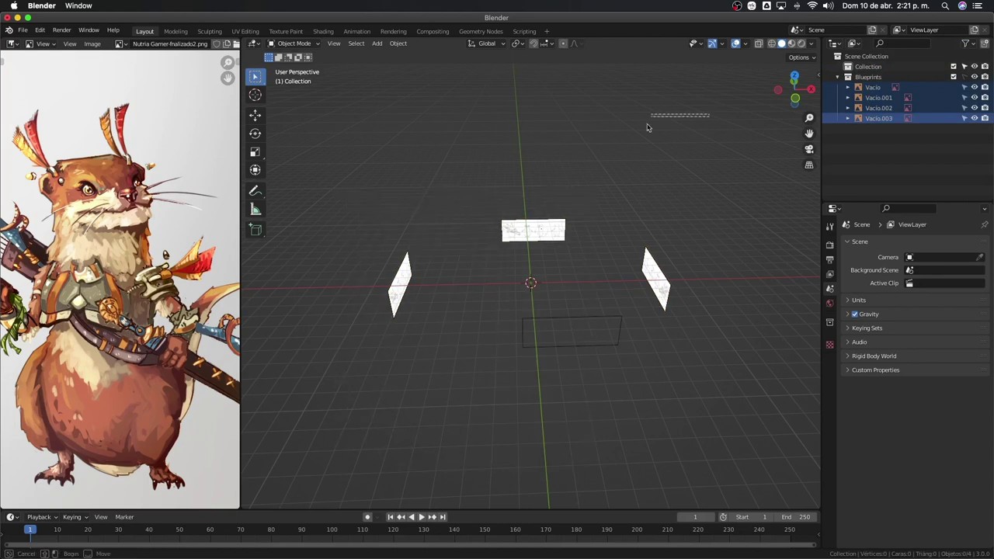
pyautogui.moveTo(637, 204); pyautogui.dragTo(501, 360)
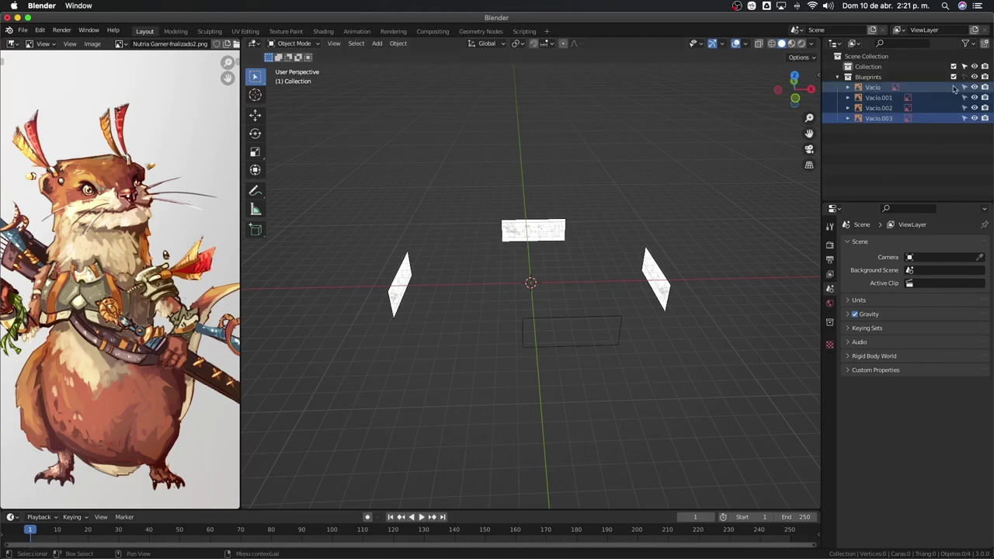
pyautogui.click(873, 89)
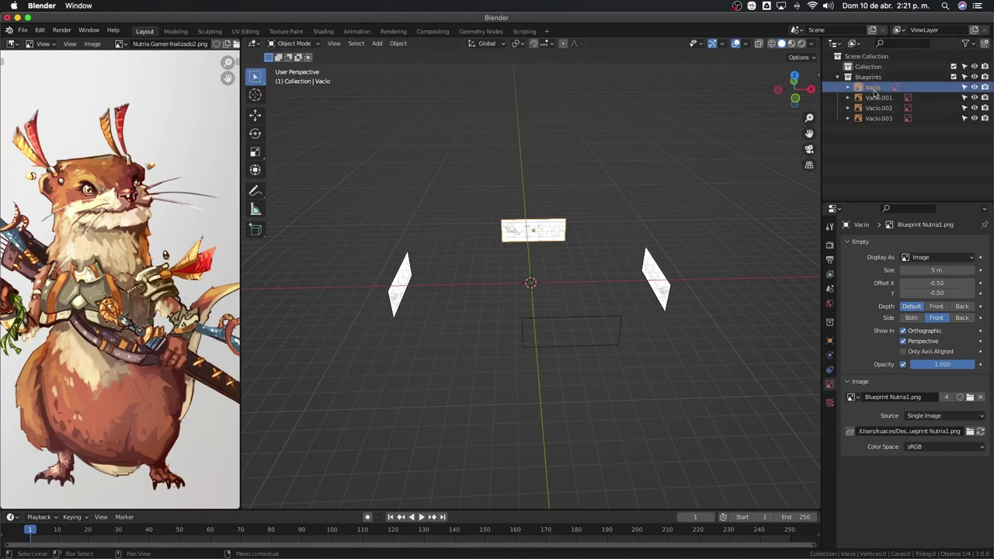
# Rename the first Vacio empty to BP_Front.
pyautogui.doubleClick(875, 91)
pyautogui.write('BP')
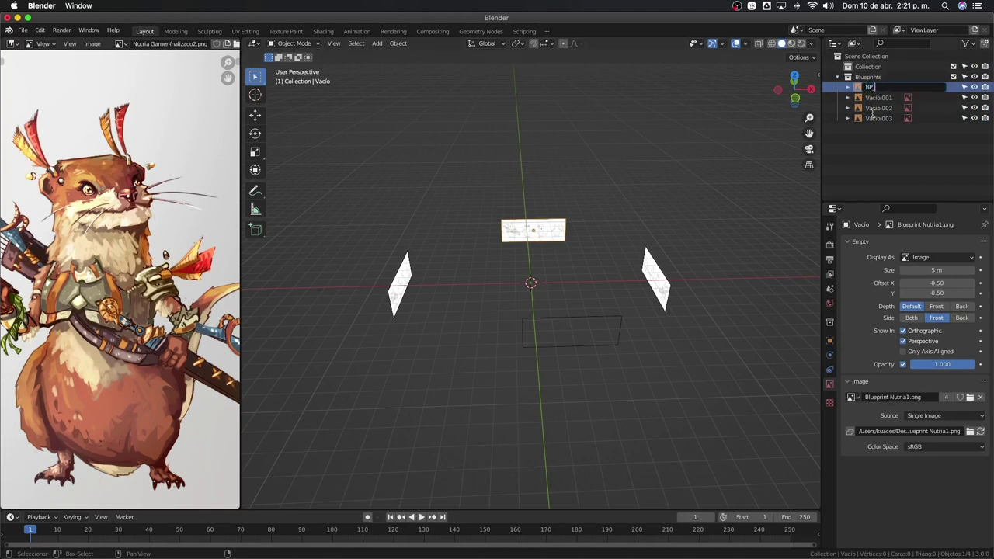
pyautogui.hotkey('ctrl', 'a')
pyautogui.hotkey('ctrl', 'c')
pyautogui.press('ctrl')
pyautogui.write('_F')
pyautogui.press('Return')
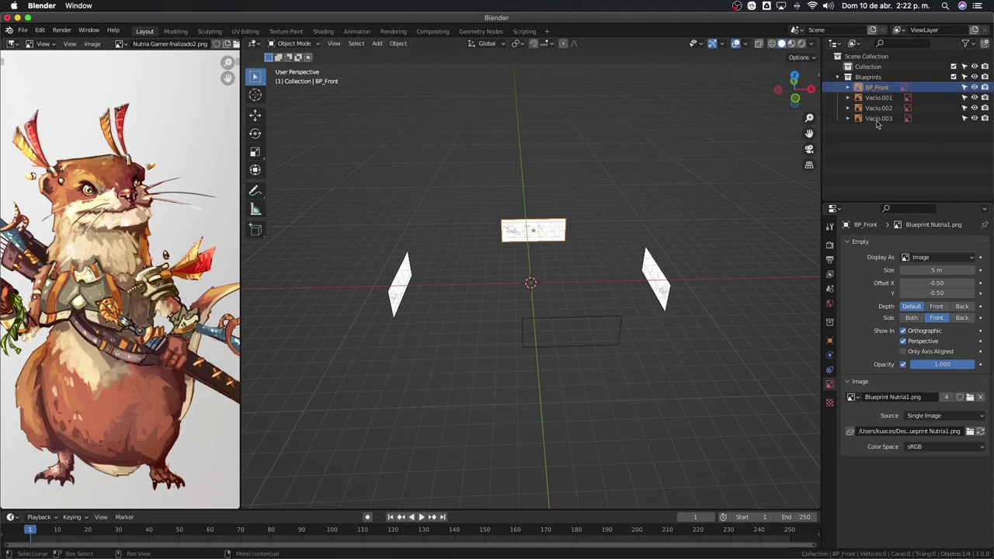
# Rename the other three Vacio empties to BP_Back, BP_Left and BP_Right.
pyautogui.click(891, 100)
pyautogui.doubleClick(886, 98)
pyautogui.write('BP')
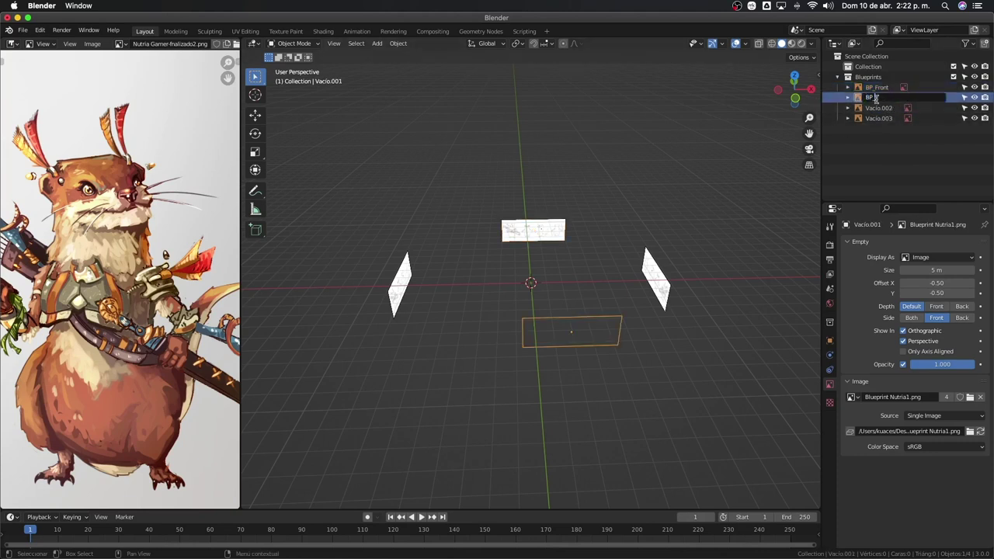
pyautogui.write('_Back')
pyautogui.press('Return')
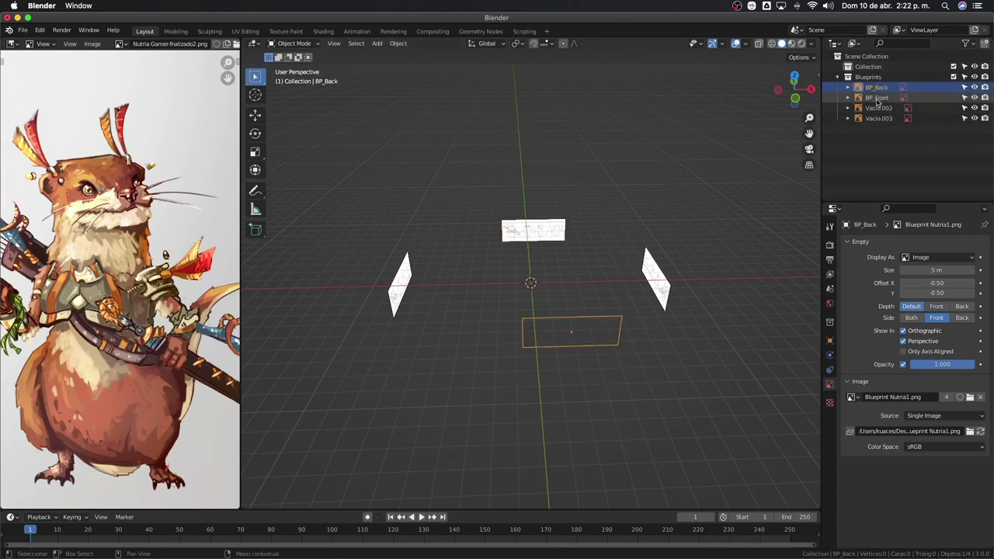
pyautogui.click(881, 108)
pyautogui.doubleClick(880, 108)
pyautogui.write('BP')
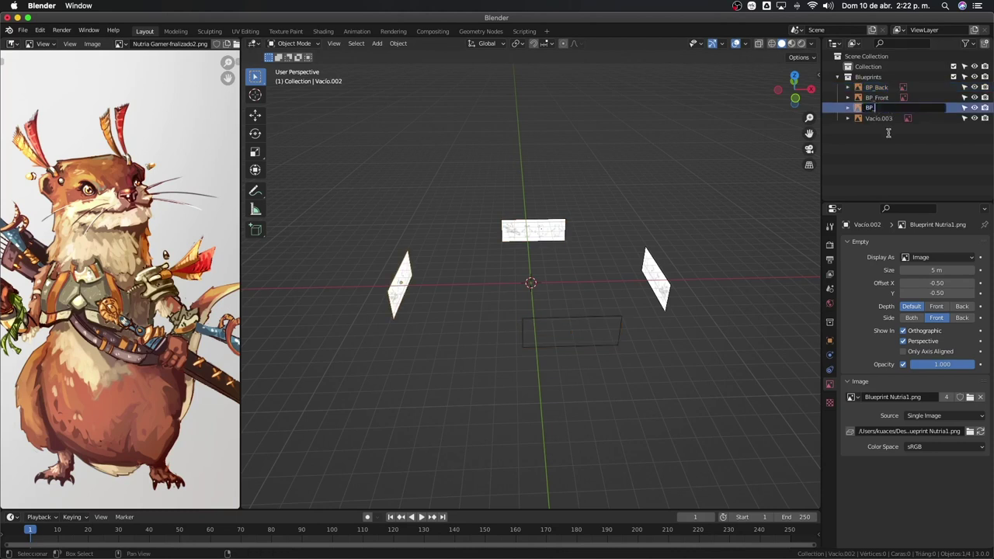
pyautogui.write('_Left')
pyautogui.press('Return')
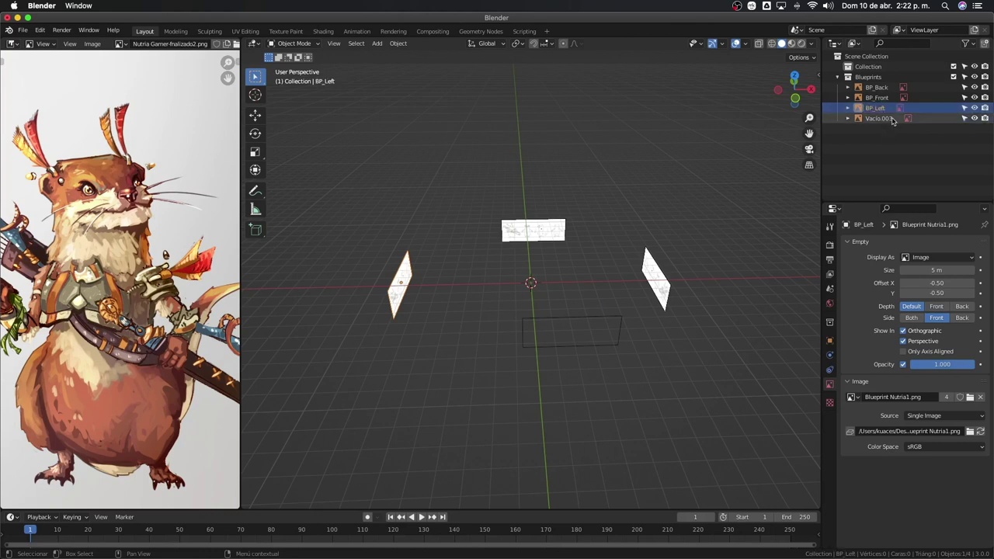
pyautogui.doubleClick(889, 119)
pyautogui.write('BP_')
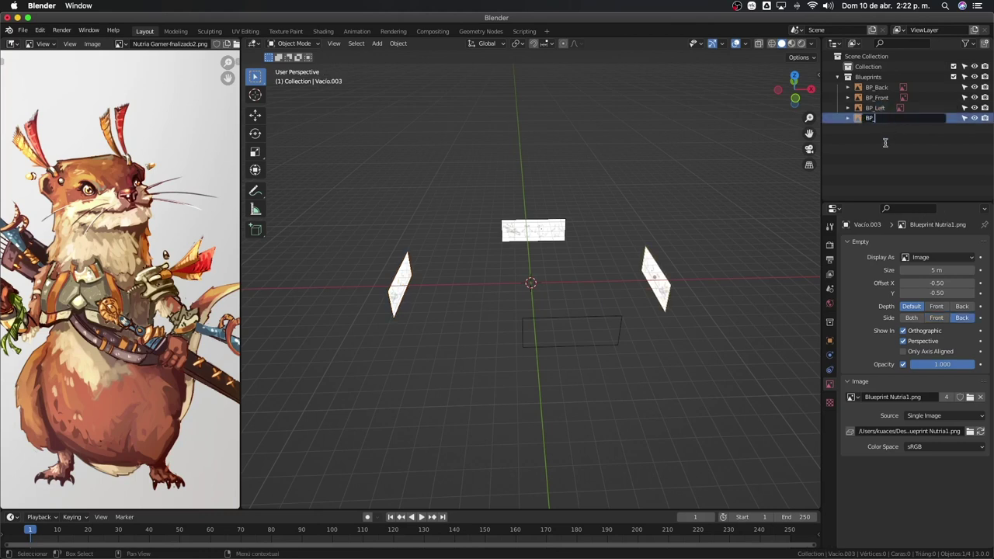
pyautogui.write('Right')
pyautogui.press('Return')
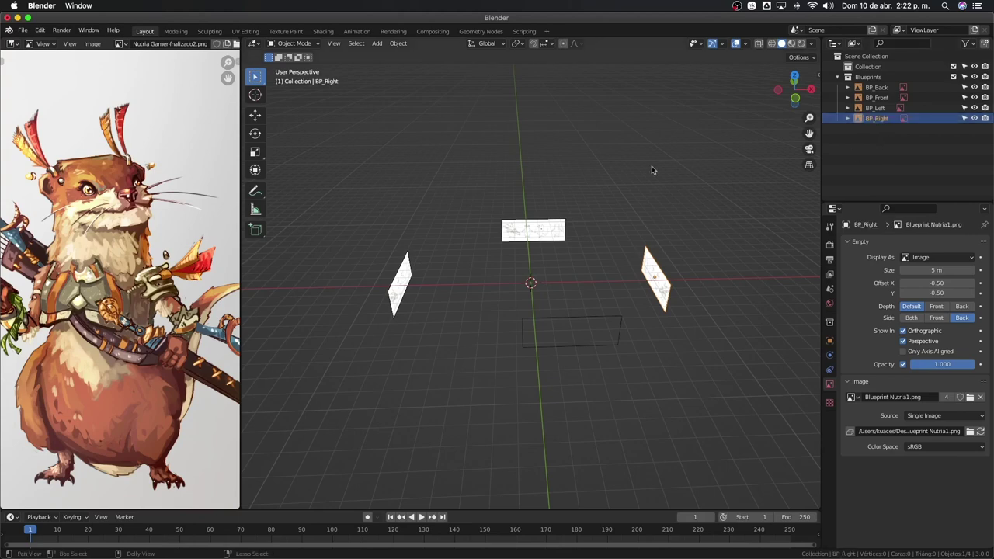
# Create a New_Kawa folder inside the conceptartyblueprintnutria project folder and enter it.
pyautogui.hotkey('ctrl', 's')
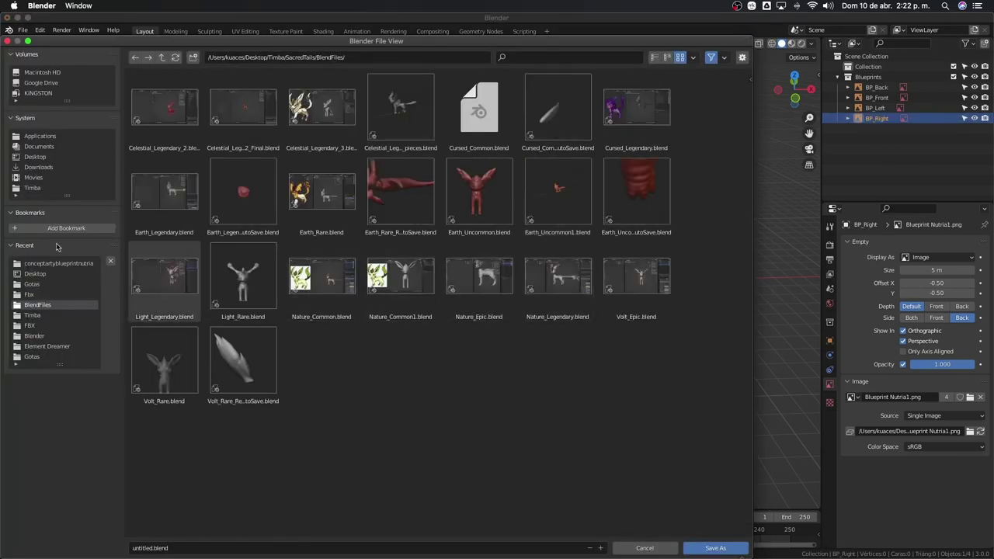
pyautogui.click(57, 263)
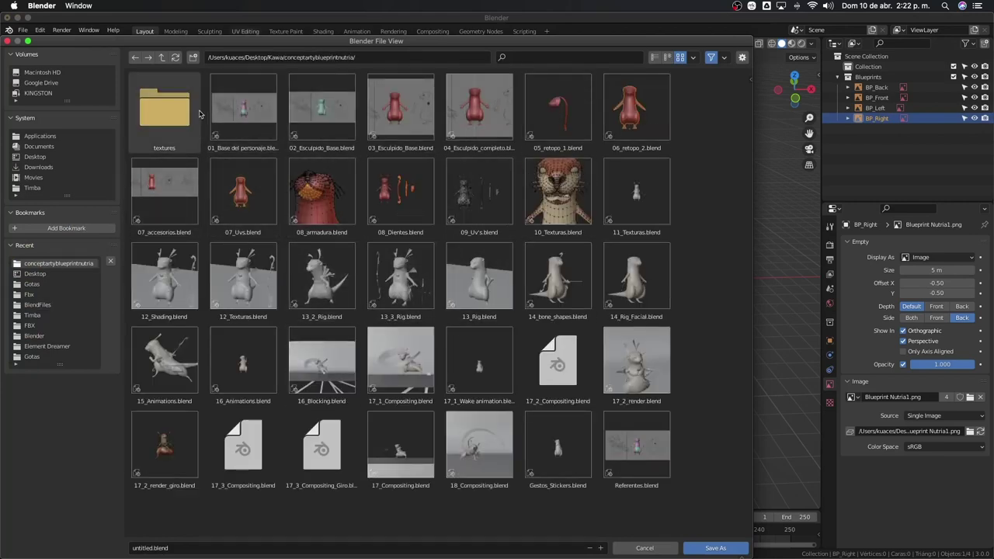
pyautogui.click(193, 58)
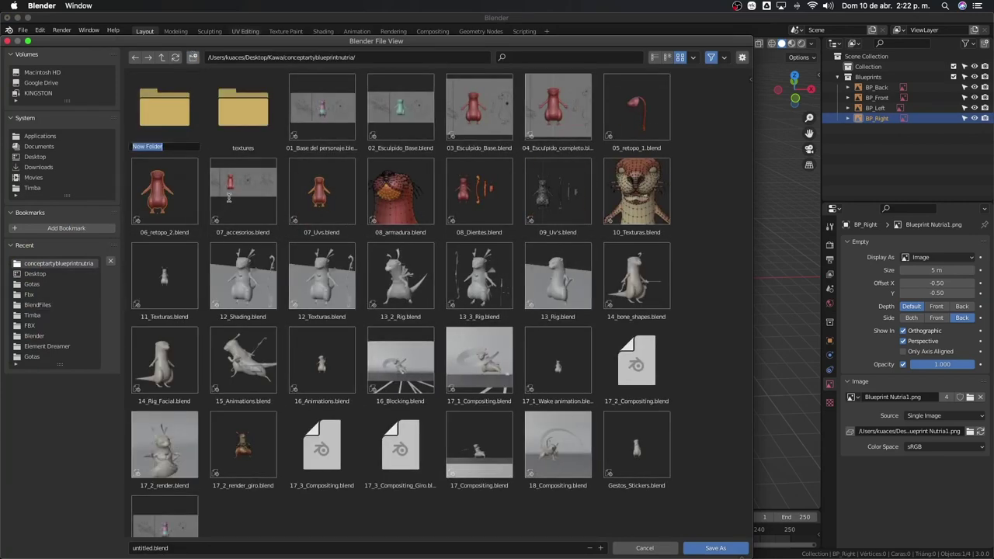
pyautogui.write('New_Kaw')
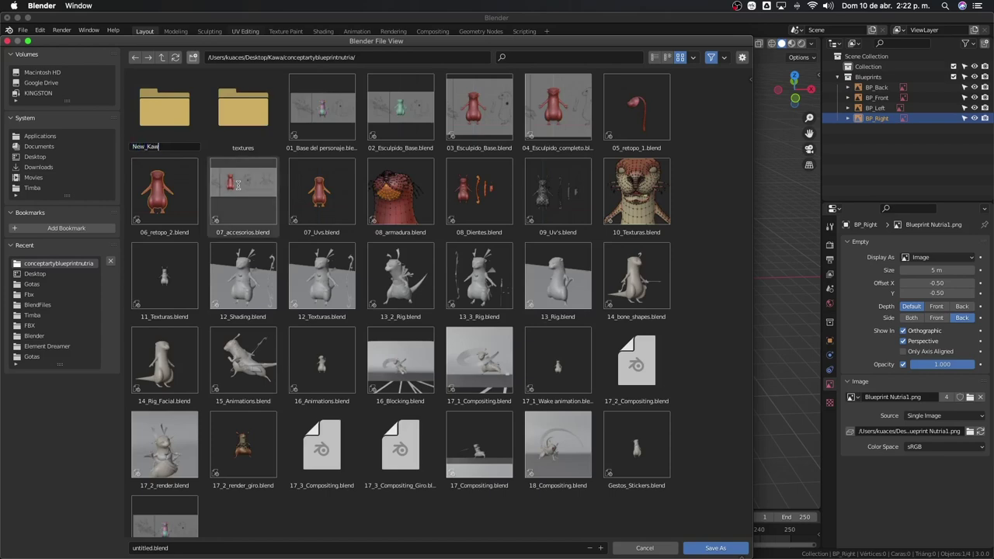
pyautogui.write('a')
pyautogui.press('Return')
pyautogui.doubleClick(152, 115)
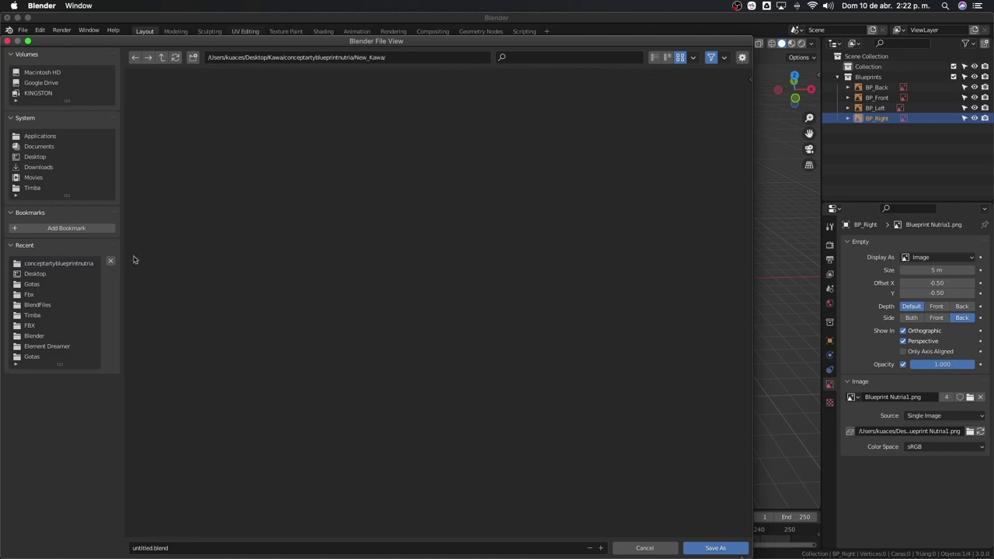
# Save the scene into New_Kawa as 1_Referentes.blend.
pyautogui.click(181, 549)
pyautogui.press('BackSpace')
pyautogui.write('s')
pyautogui.press('Return')
pyautogui.click(696, 552)
# Switch to Front Orthographic view, re-include the Blueprints collection, and zoom in on the otter sketches.
pyautogui.scroll(3, 551, 378)
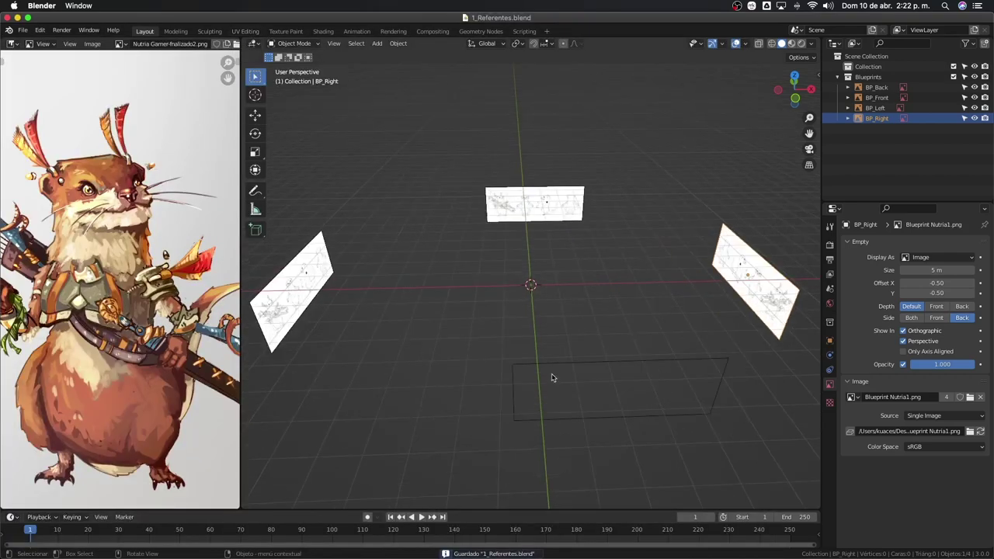
pyautogui.moveTo(551, 377)
pyautogui.mouseDown(button='middle')
pyautogui.moveTo(699, 340)
pyautogui.moveTo(472, 352)
pyautogui.moveTo(695, 362)
pyautogui.moveTo(613, 337)
pyautogui.moveTo(671, 341)
pyautogui.mouseUp(button='middle')
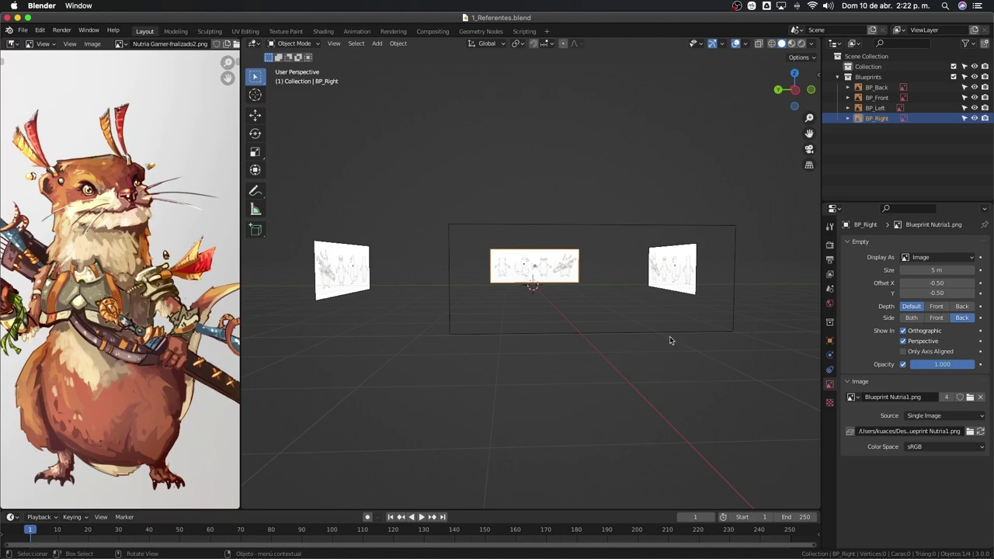
pyautogui.press('KP_1')
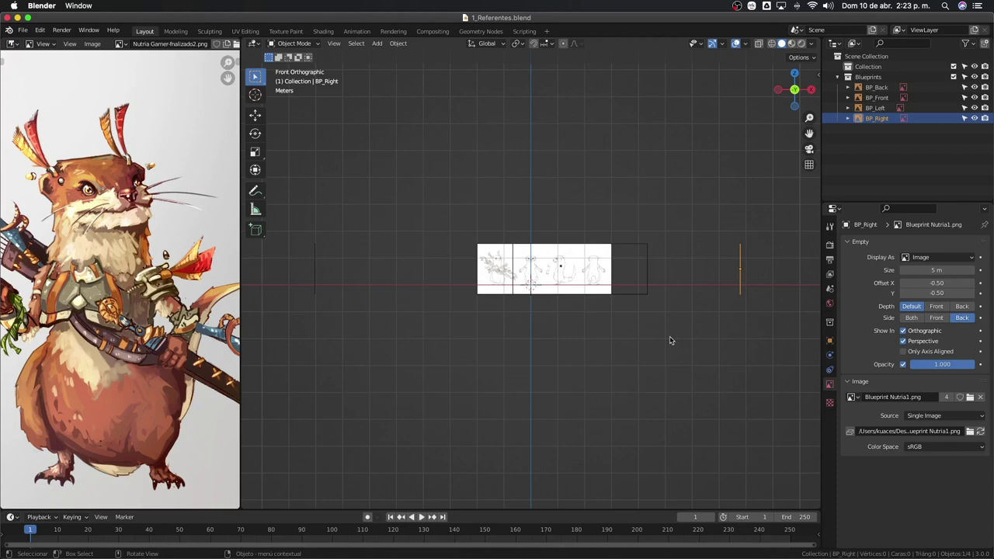
pyautogui.click(954, 77)
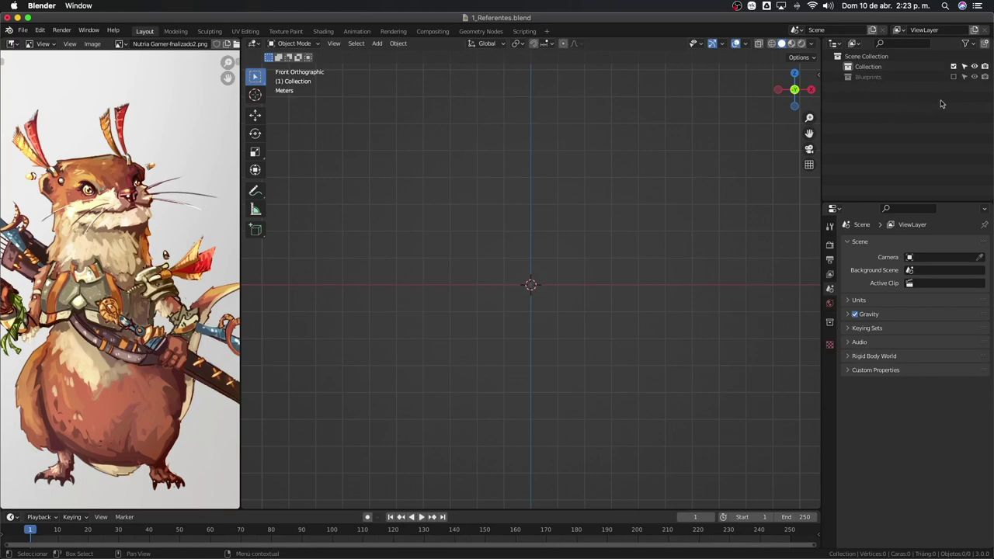
pyautogui.click(954, 76)
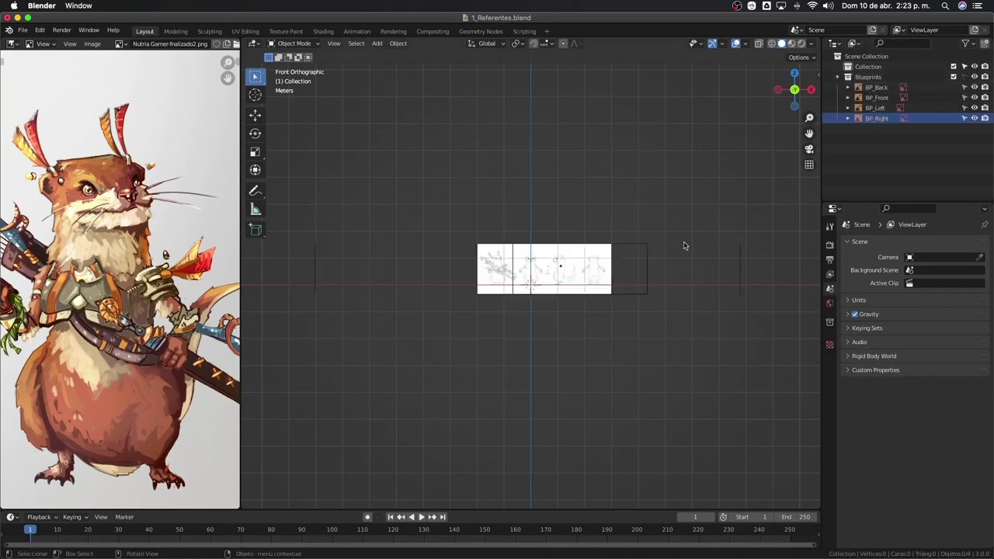
pyautogui.scroll(4, 513, 297)
pyautogui.scroll(5, 513, 297)
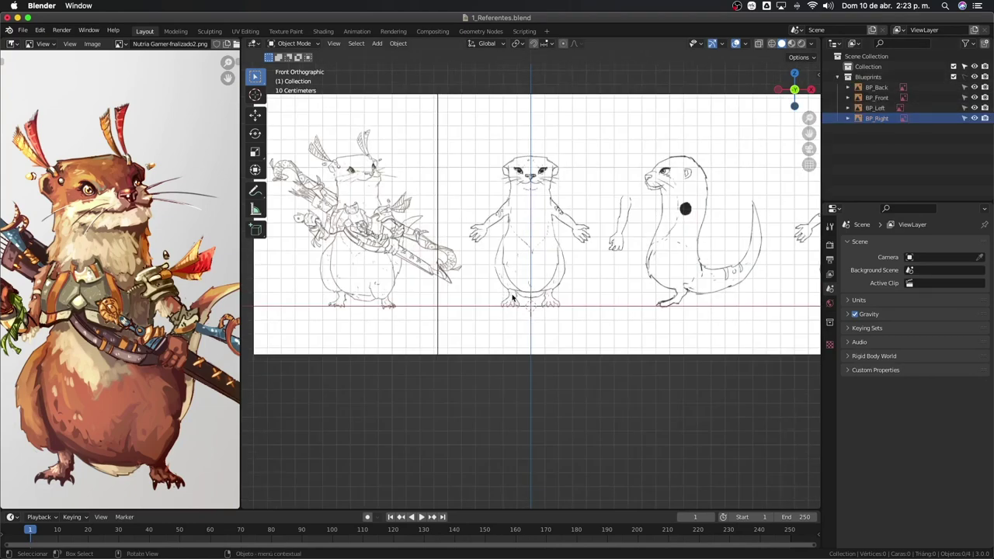
pyautogui.scroll(3, 564, 288)
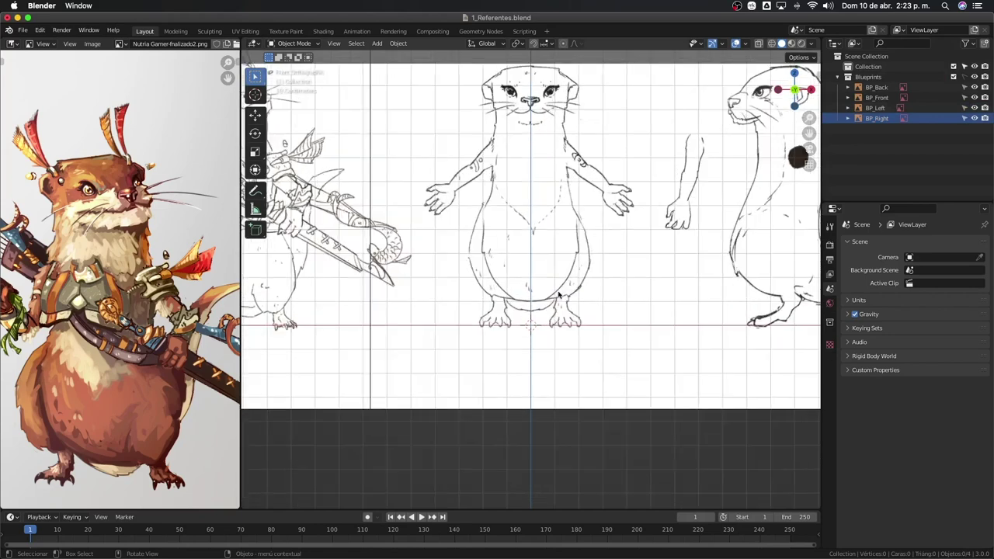
pyautogui.scroll(-2, 560, 292)
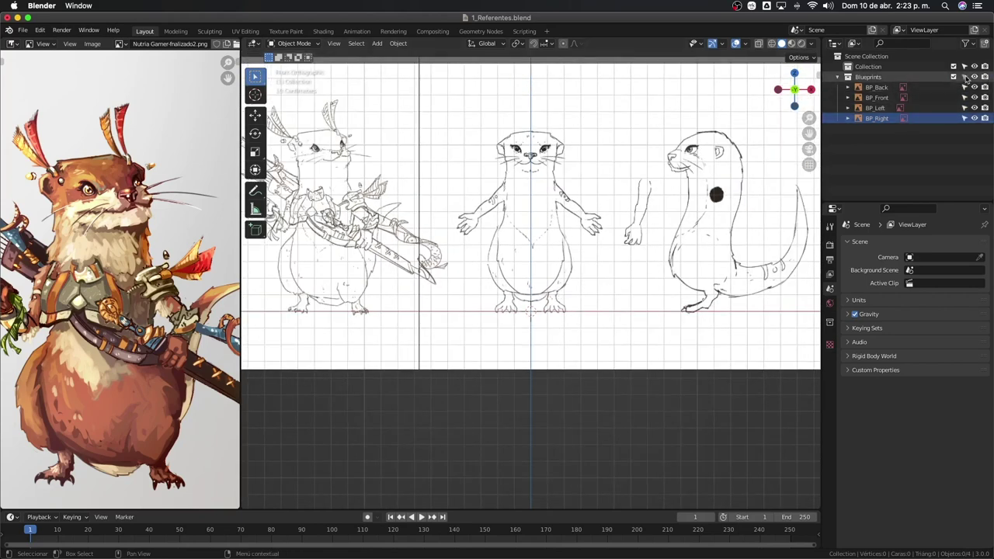
# Set the BP_Front and BP_Back image opacity to 0.5.
pyautogui.click(903, 97)
pyautogui.click(947, 364)
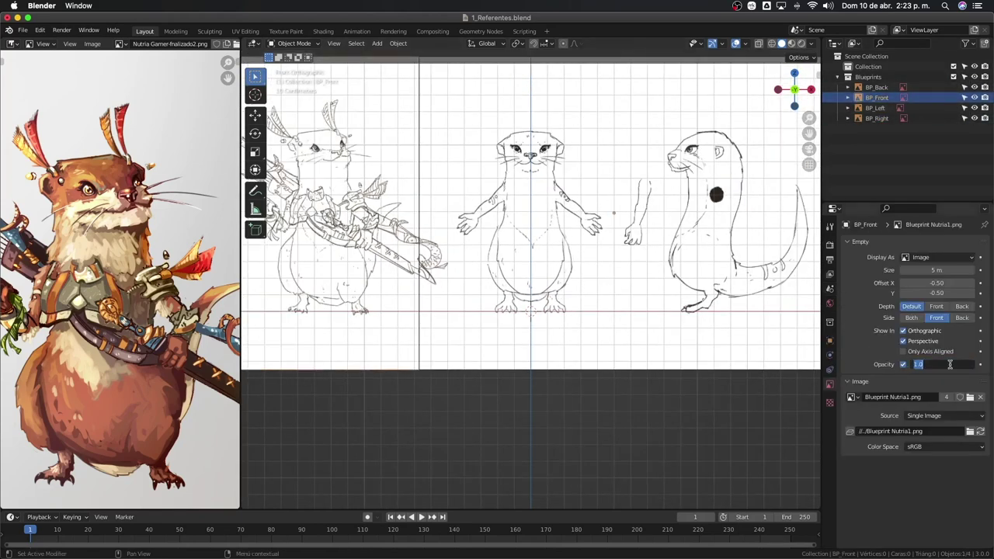
pyautogui.write('0.5')
pyautogui.press('Return')
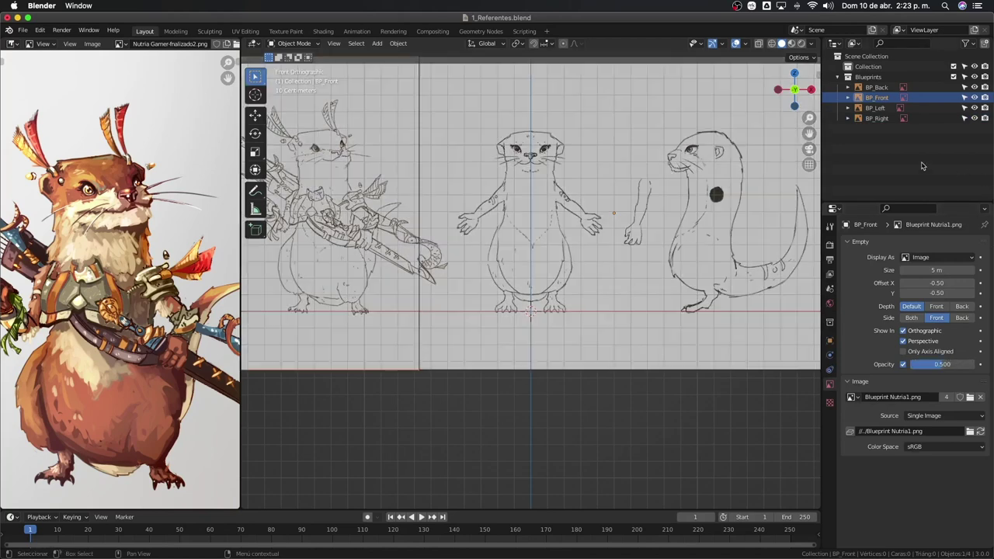
pyautogui.click(881, 87)
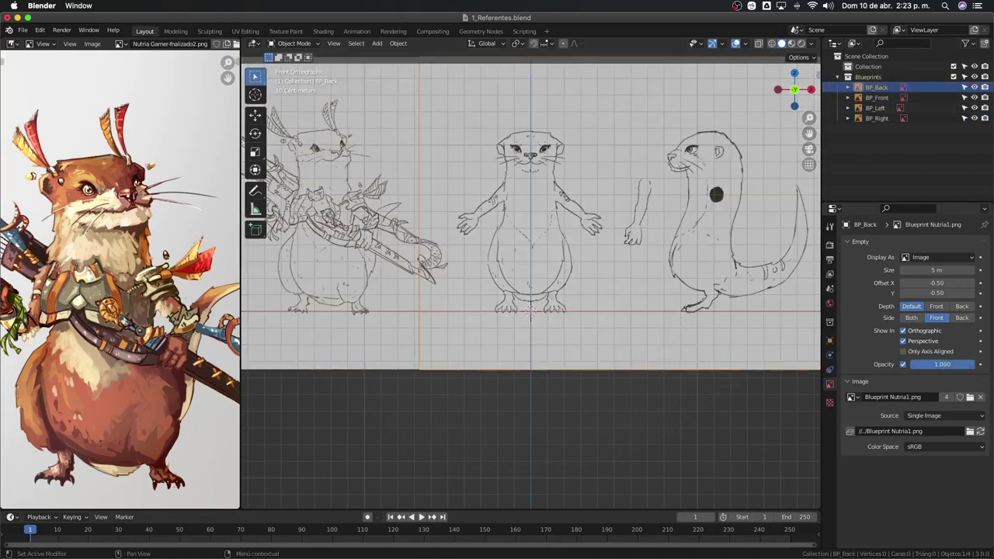
pyautogui.click(943, 365)
pyautogui.write('.5')
pyautogui.press('Return')
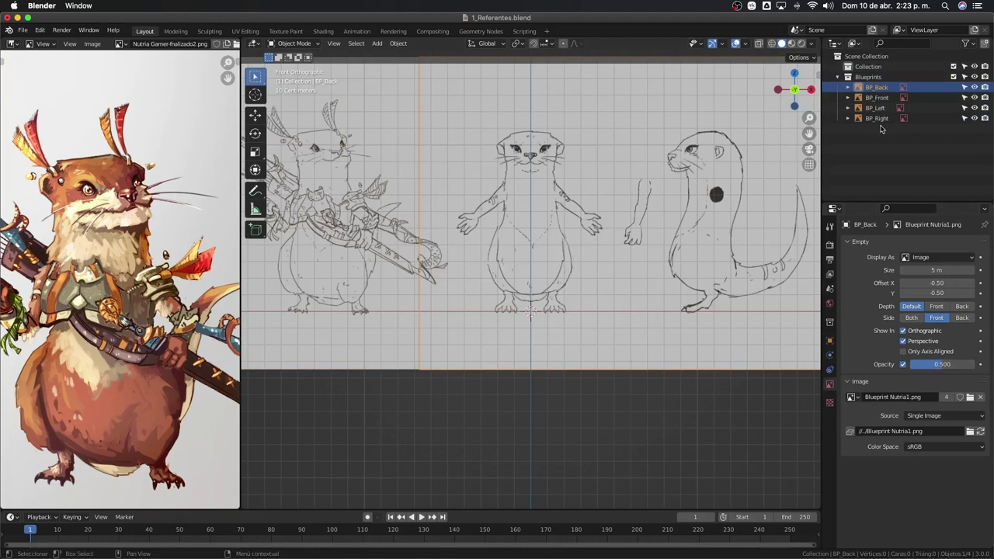
# Set the BP_Left and BP_Right opacity to 0.5, then recentre the view on the sketches.
pyautogui.click(875, 108)
pyautogui.click(934, 364)
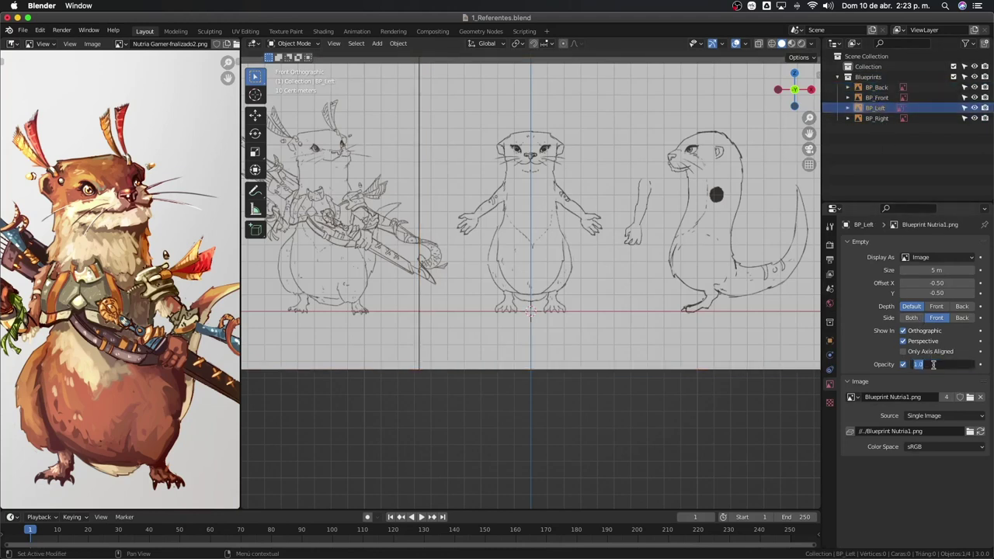
pyautogui.write('.5')
pyautogui.press('Return')
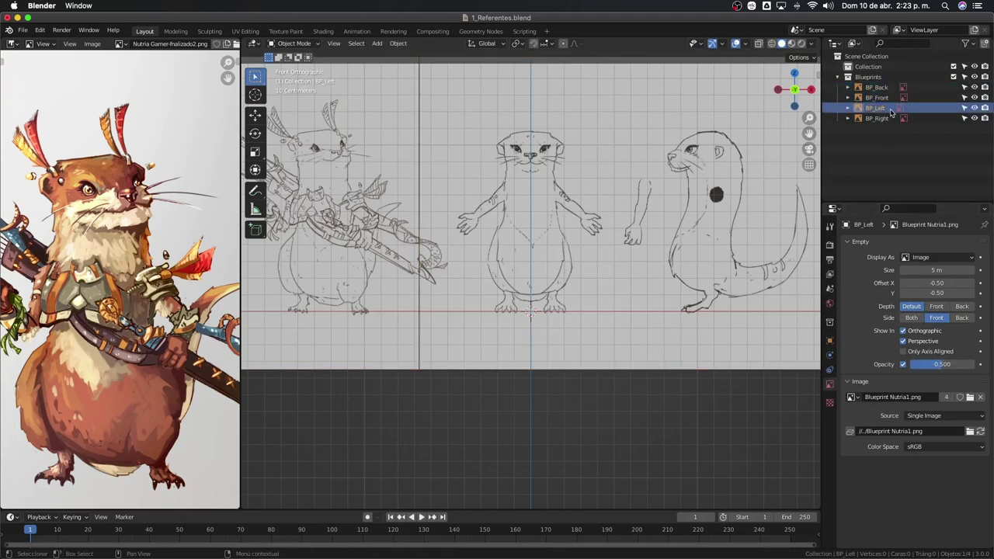
pyautogui.click(876, 118)
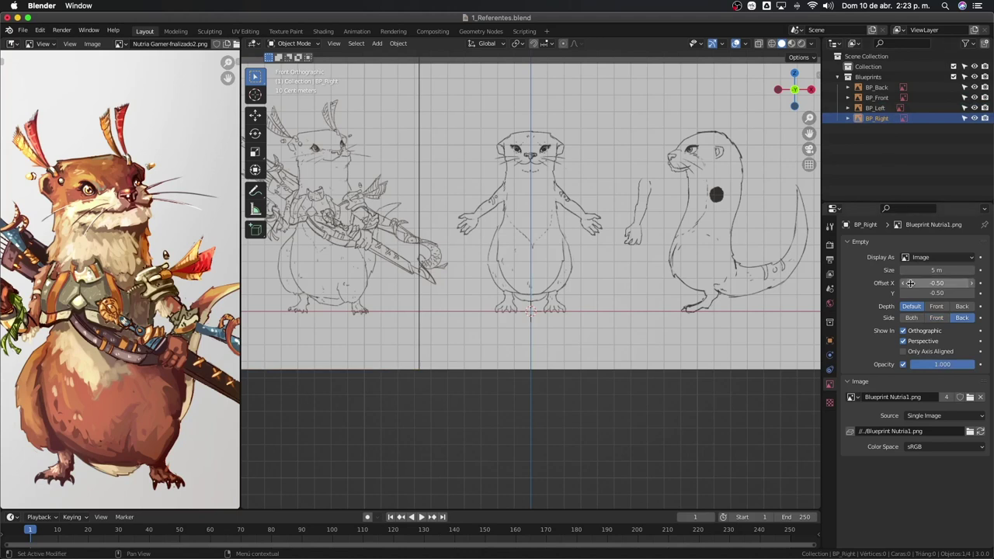
pyautogui.click(938, 363)
pyautogui.write('.5')
pyautogui.press('Return')
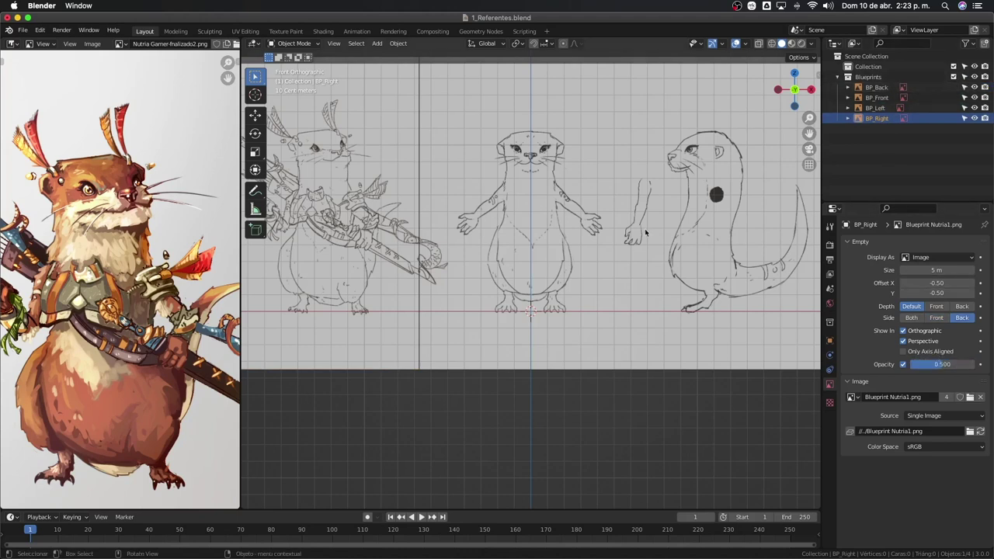
pyautogui.scroll(-2, 572, 303)
pyautogui.scroll(2, 572, 303)
pyautogui.click(585, 357)
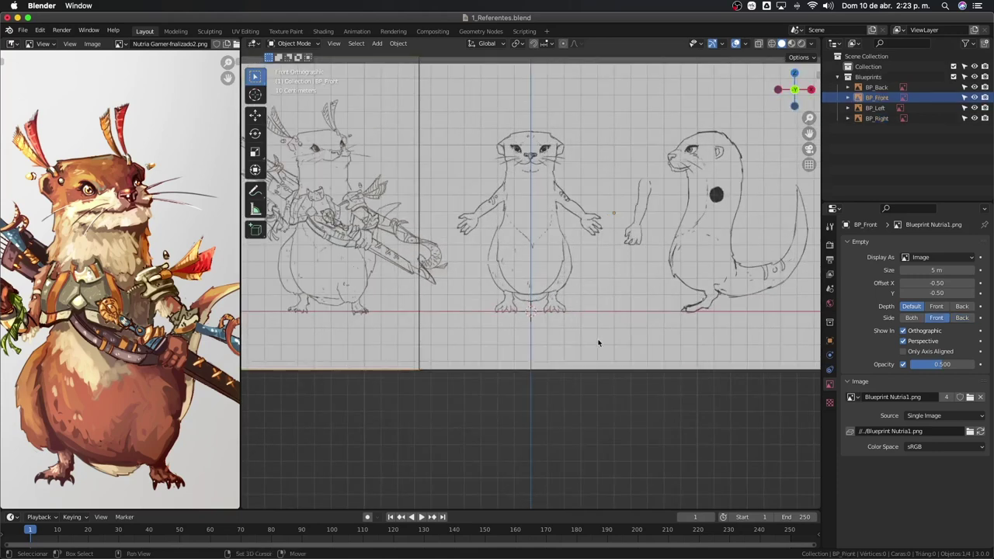
pyautogui.moveTo(599, 344)
pyautogui.keyDown('shift'); pyautogui.mouseDown(button='middle')
pyautogui.moveTo(559, 384)
pyautogui.moveTo(501, 303)
pyautogui.mouseUp(button='middle'); pyautogui.keyUp('shift')
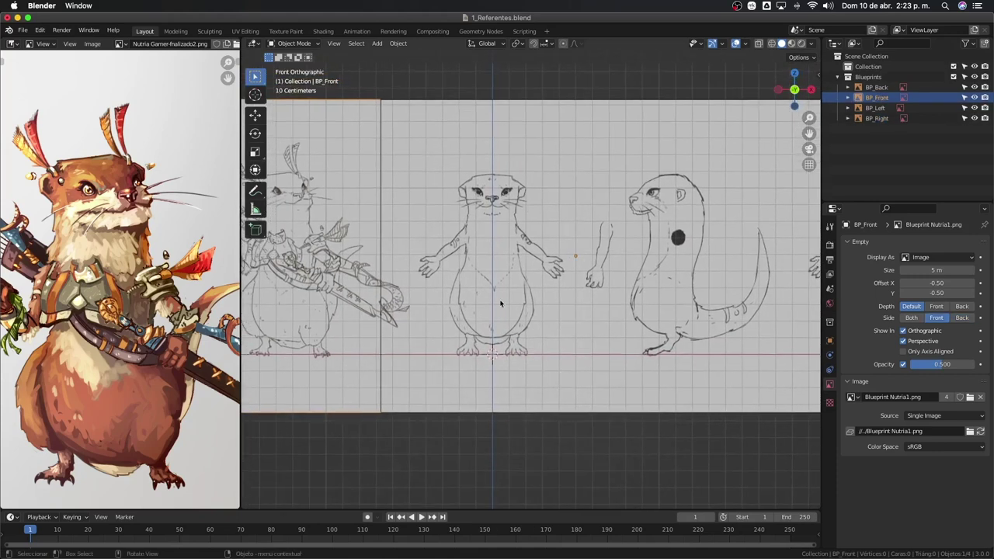
pyautogui.click(964, 77)
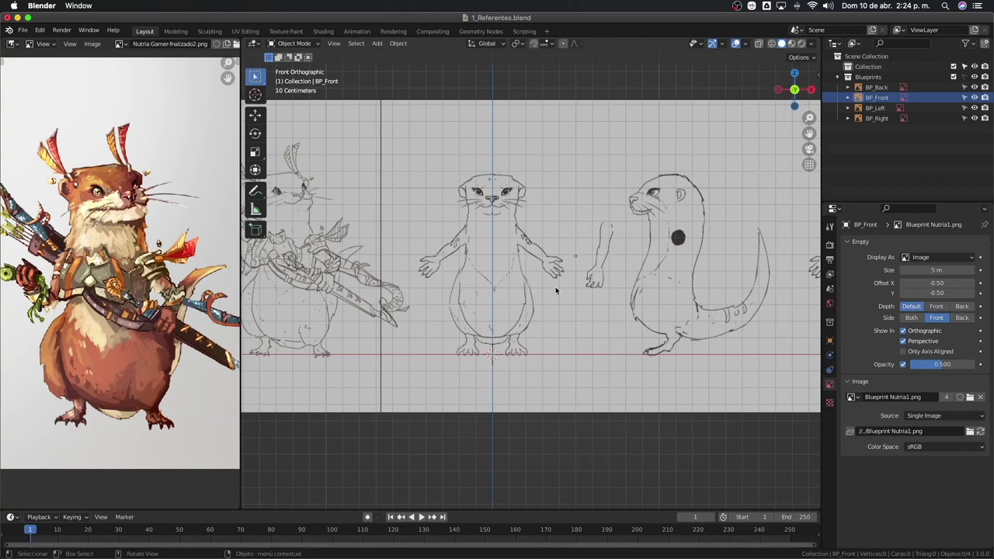
# In Right Orthographic view, add a UV sphere to the scene.
pyautogui.press('KP_3')
pyautogui.hotkey('shift', 'a')
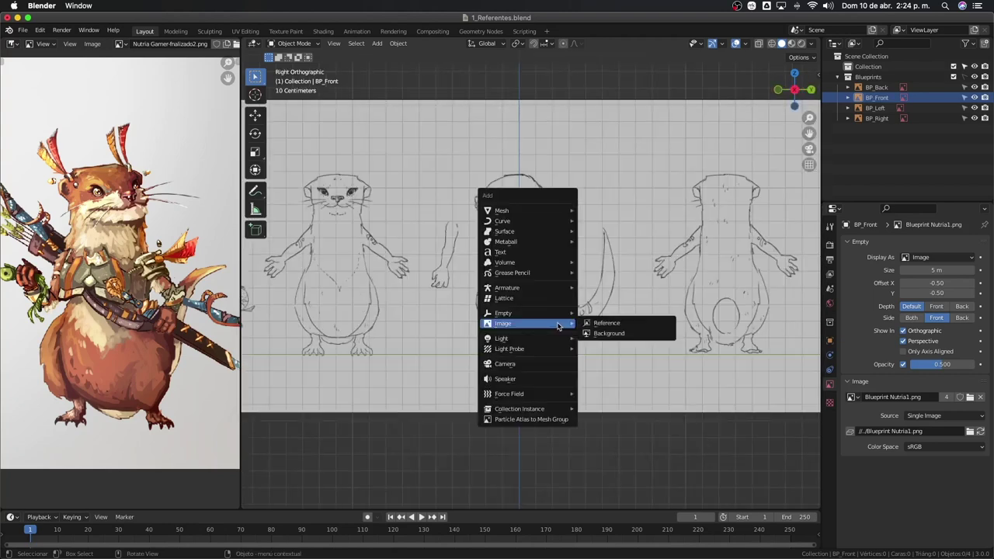
pyautogui.moveTo(502, 210)
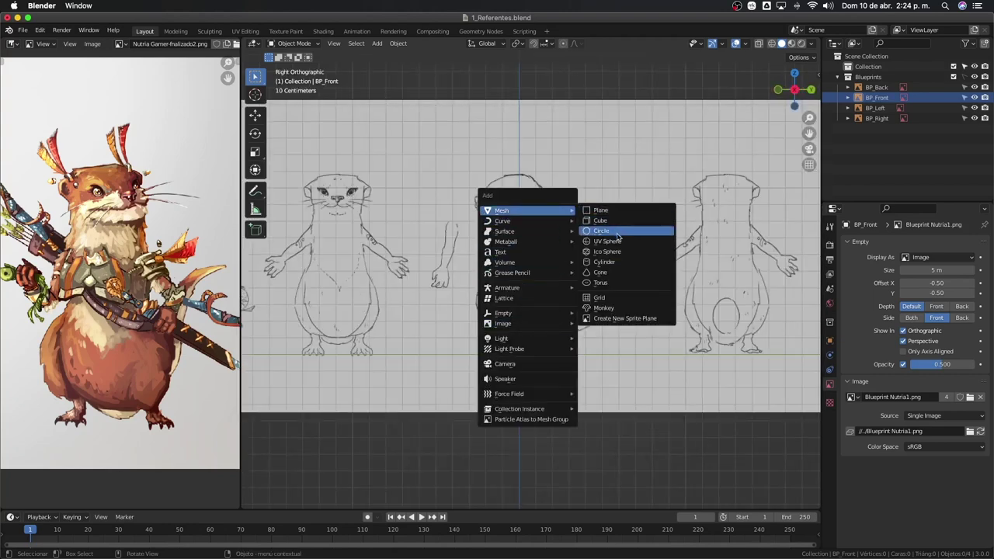
pyautogui.click(618, 242)
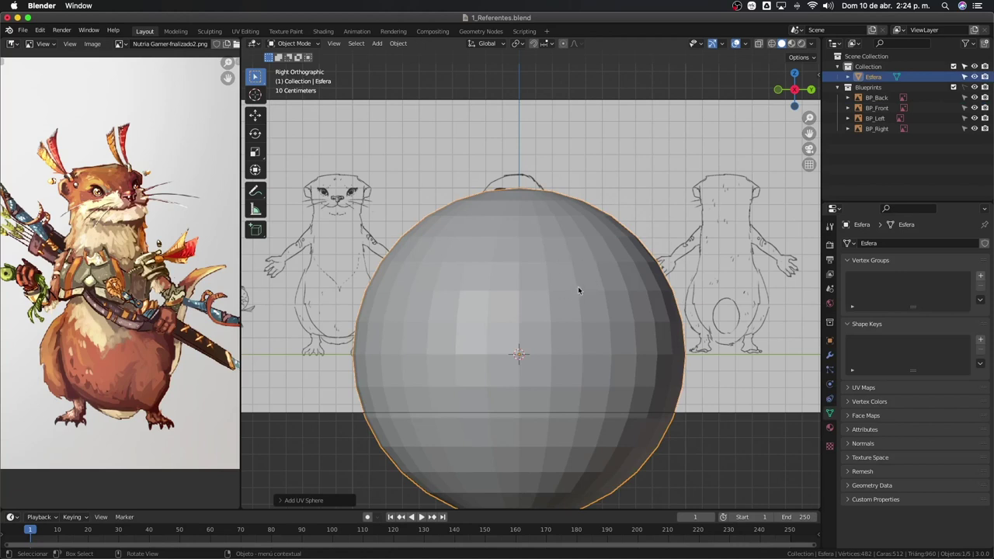
pyautogui.keyDown('shift'); pyautogui.scroll(-3, 578, 285); pyautogui.keyUp('shift')
pyautogui.hotkey('shift', 'a')
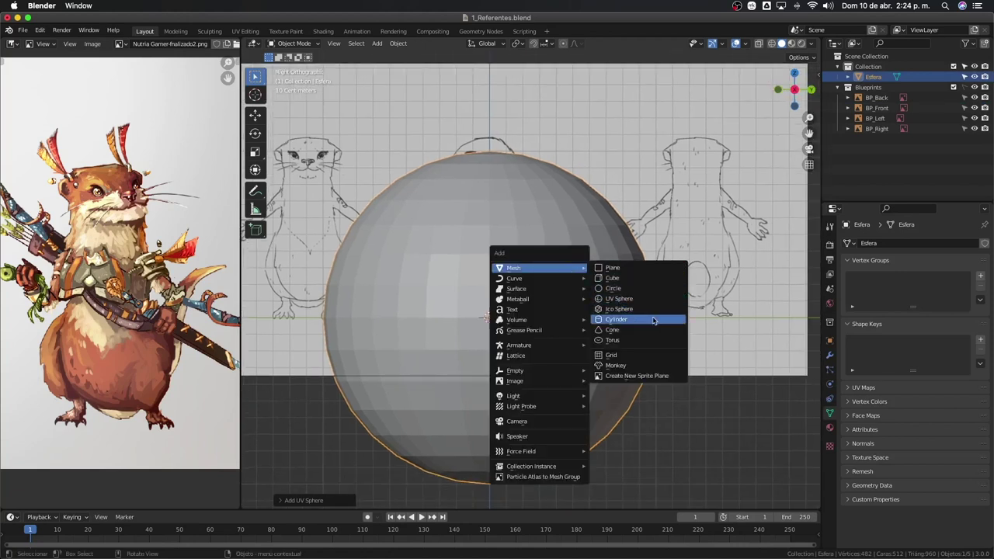
pyautogui.press('Escape')
# Scale the sphere down to fit the otter's lower body in the side sketch.
pyautogui.press('s')
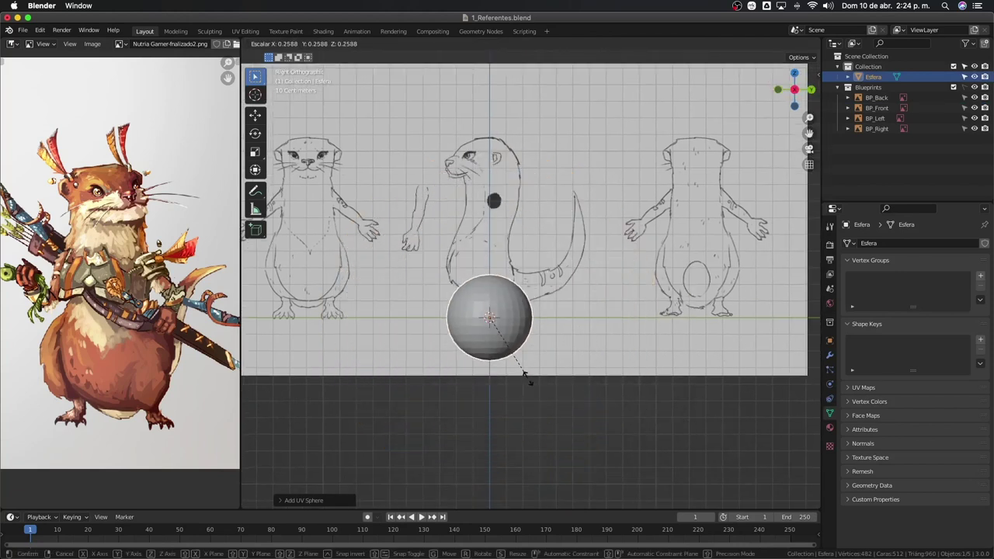
pyautogui.click(526, 373)
pyautogui.scroll(5, 520, 378)
pyautogui.press('s')
pyautogui.click(572, 422)
pyautogui.scroll(-5, 572, 422)
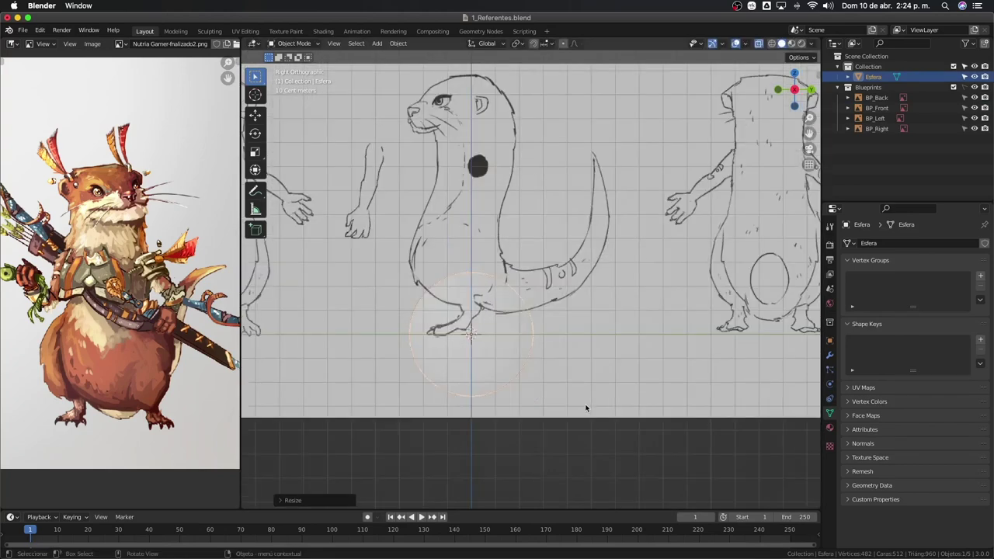
pyautogui.press('s')
pyautogui.click(614, 382)
pyautogui.press('g')
pyautogui.press('s')
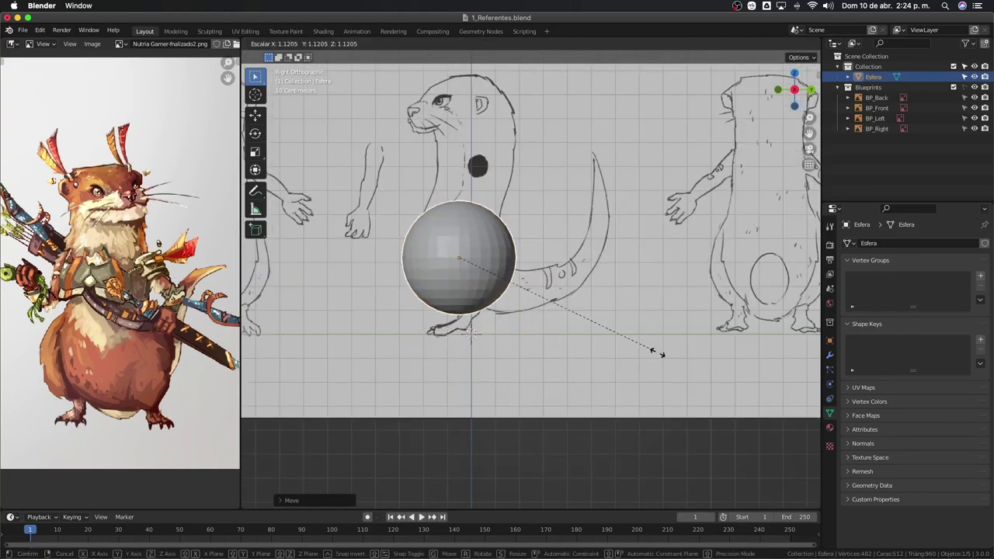
pyautogui.click(617, 337)
# Move the sphere over the otter's hips, enlarging it slightly.
pyautogui.press('g')
pyautogui.click(640, 351)
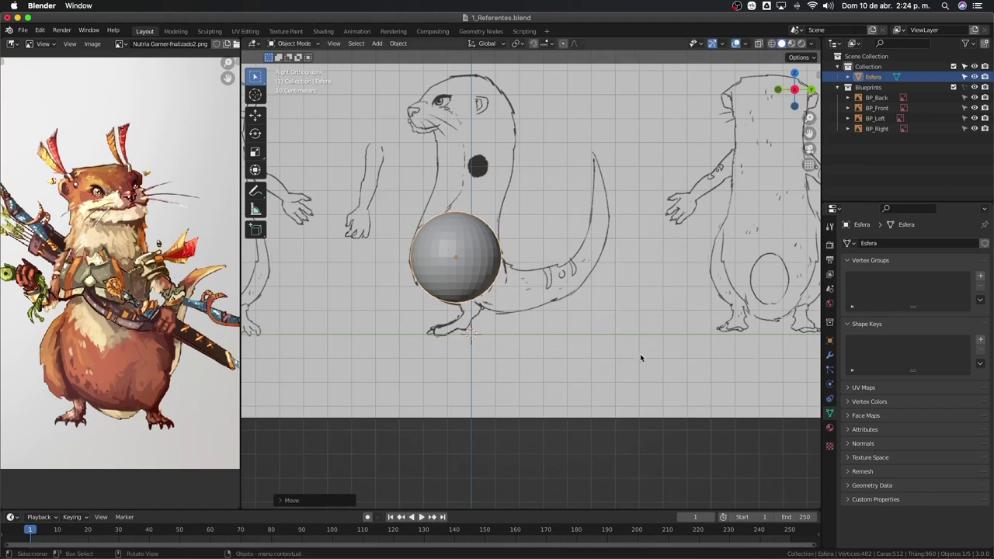
pyautogui.press('s')
pyautogui.click(644, 355)
pyautogui.press('g')
pyautogui.click(647, 359)
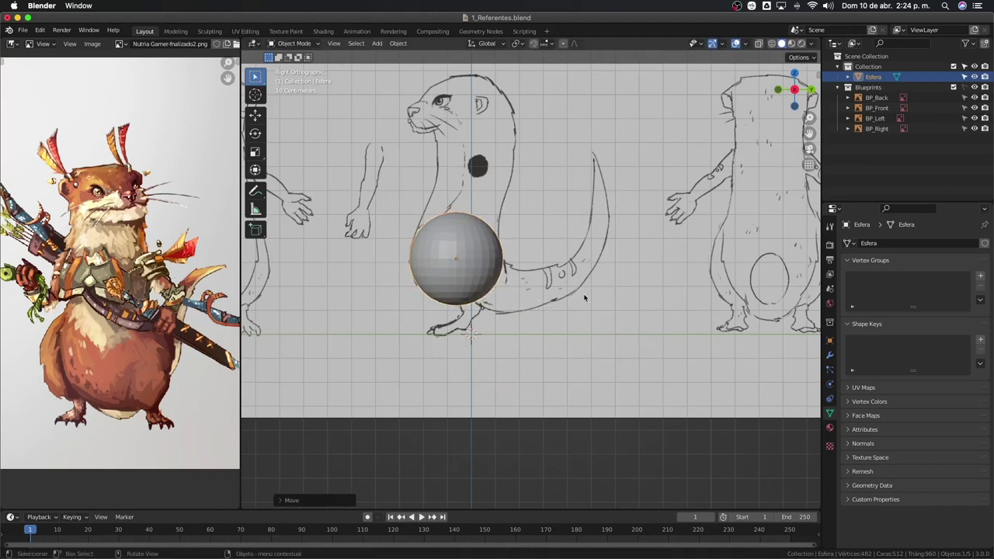
pyautogui.press('s')
pyautogui.press('Escape')
pyautogui.press('g')
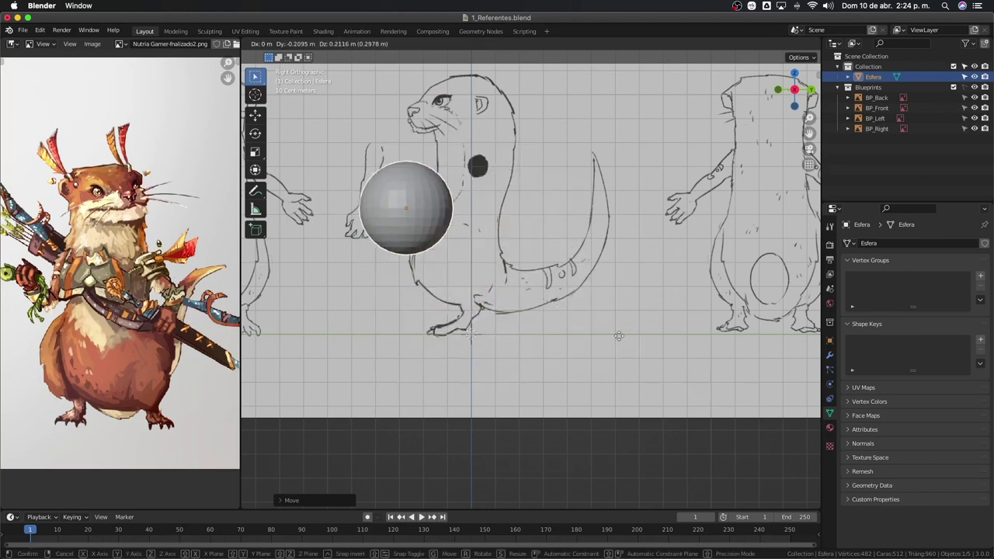
pyautogui.press('Escape')
pyautogui.press('g')
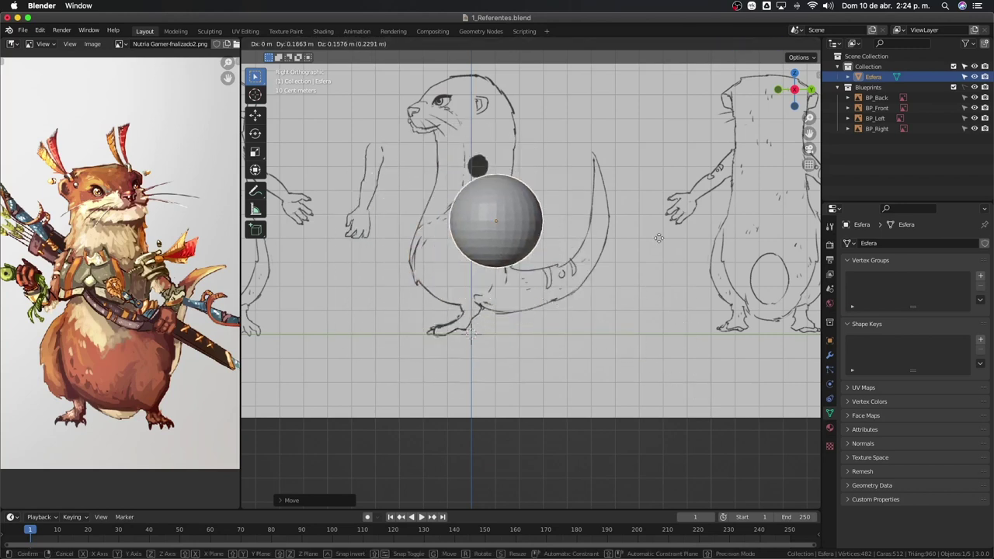
pyautogui.press('Escape')
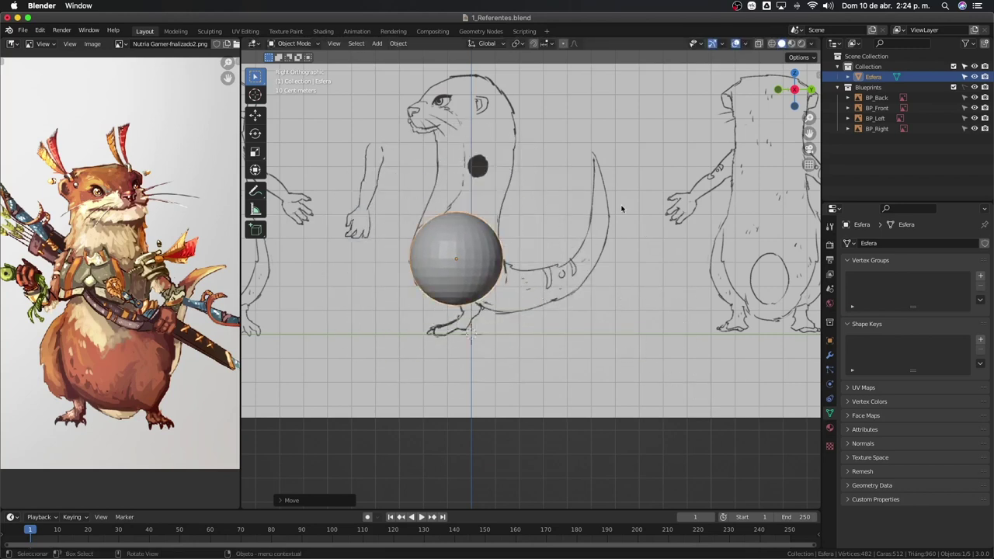
# Toggle X-ray on and off to see the sketch through the sphere.
pyautogui.click(758, 46)
pyautogui.click(757, 47)
pyautogui.click(757, 47)
pyautogui.click(757, 46)
pyautogui.rightClick(759, 45)
pyautogui.hotkey('alt', 'z')
pyautogui.hotkey('alt', 'z')
pyautogui.hotkey('alt', 'z')
pyautogui.hotkey('alt', 'z')
pyautogui.hotkey('alt', 'z')
pyautogui.hotkey('alt', 'z')
pyautogui.hotkey('alt', 'z')
pyautogui.hotkey('alt', 'z')
pyautogui.hotkey('alt', 'z')
pyautogui.hotkey('alt', 'z')
# Duplicate the sphere three times, stacking the copies up the body to the head.
pyautogui.keyDown('shift'); pyautogui.moveTo(480, 236); pyautogui.dragTo(470, 262, button='middle'); pyautogui.keyUp('shift')
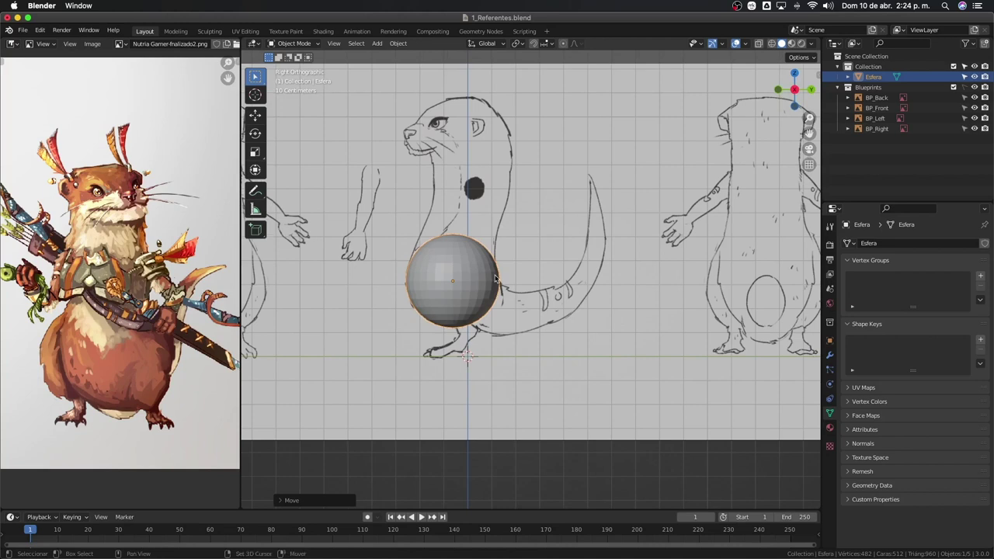
pyautogui.hotkey('shift', 'd')
pyautogui.click(507, 226)
pyautogui.press('s')
pyautogui.click(525, 235)
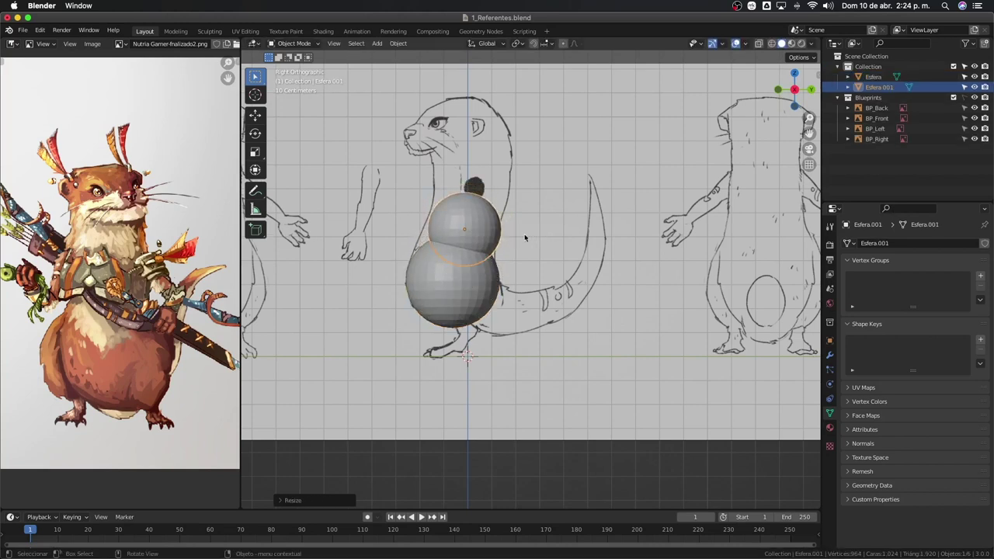
pyautogui.press('g')
pyautogui.click(531, 243)
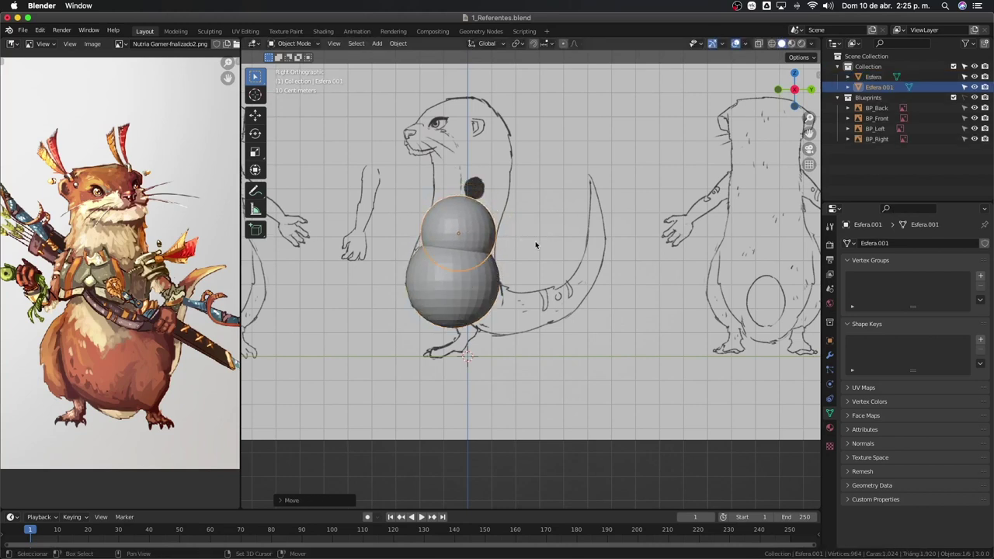
pyautogui.hotkey('shift', 'd')
pyautogui.click(549, 190)
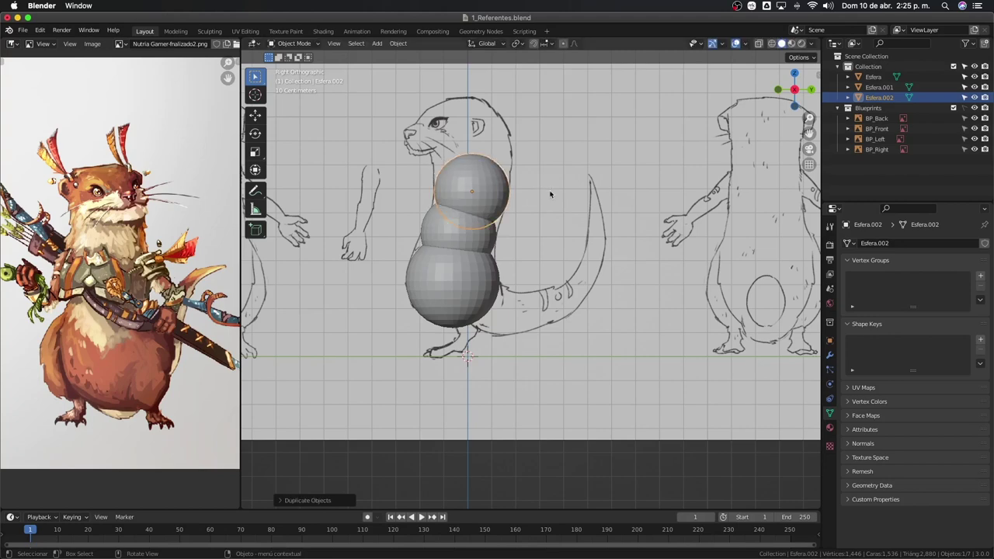
pyautogui.hotkey('shift', 'd')
pyautogui.click(546, 162)
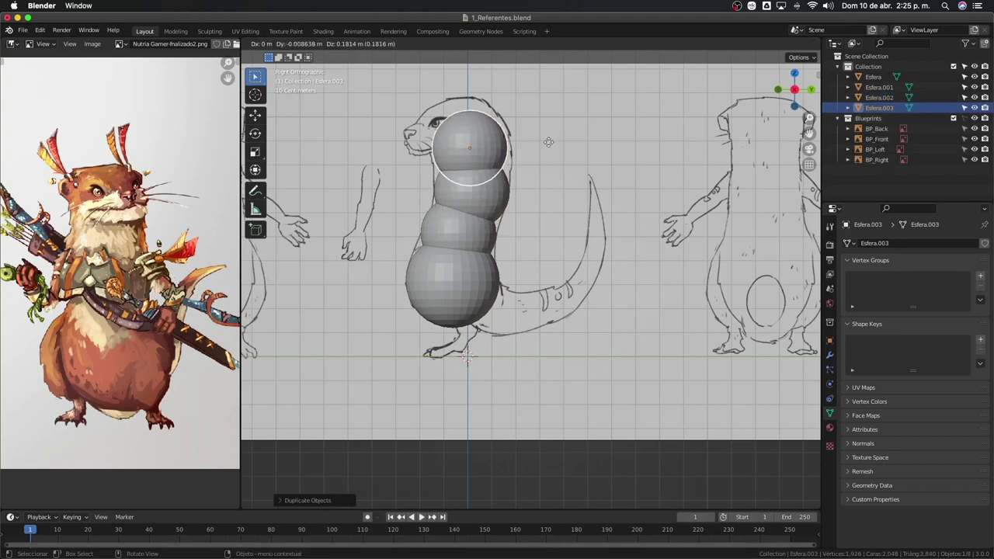
# In Front Orthographic view, widen the bottom sphere along X and resize the second sphere.
pyautogui.press('KP_1')
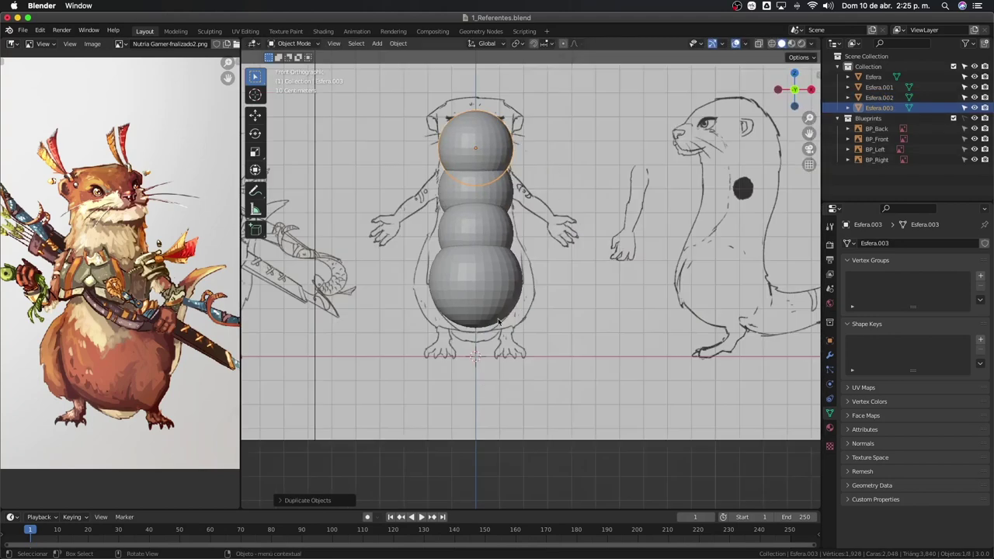
pyautogui.click(496, 285)
pyautogui.scroll(3, 495, 284)
pyautogui.press('s')
pyautogui.press('x')
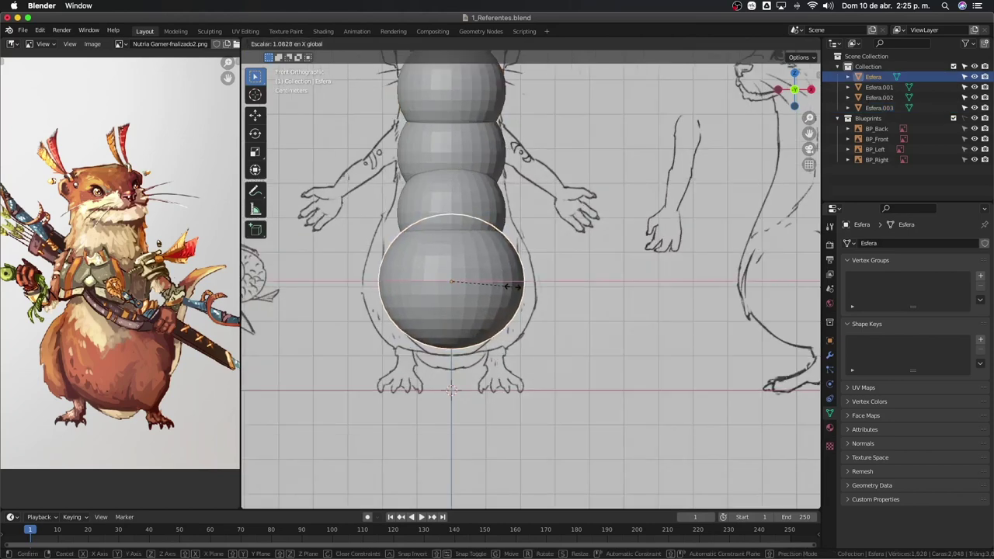
pyautogui.click(516, 287)
pyautogui.press('s')
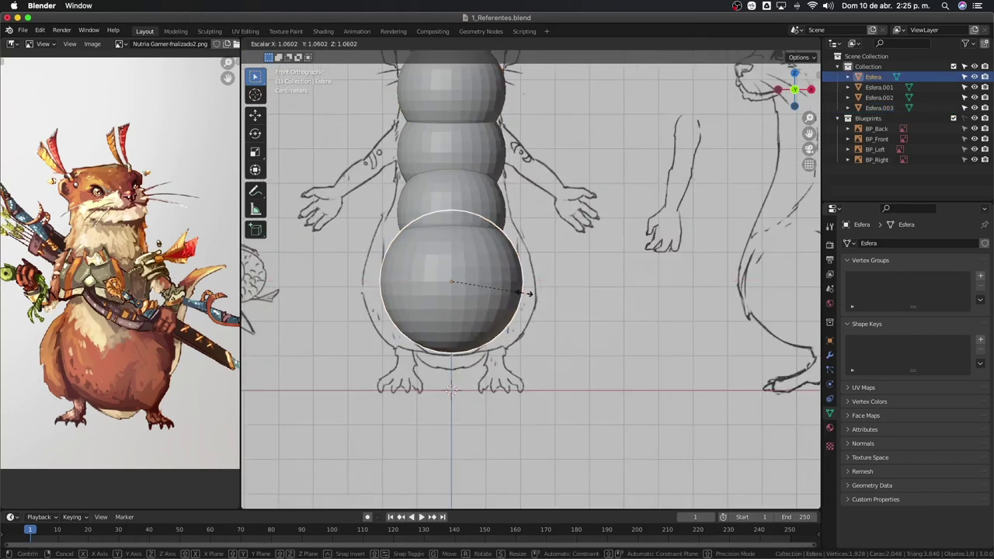
pyautogui.click(528, 293)
pyautogui.click(482, 202)
pyautogui.press('s')
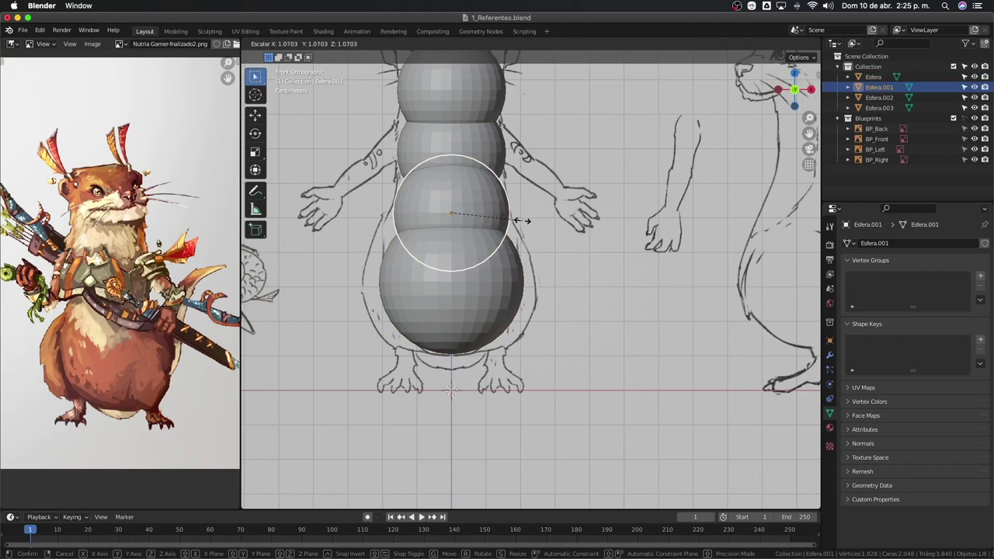
pyautogui.click(518, 223)
# Resize the third sphere and the head sphere to match the front sketch.
pyautogui.click(474, 121)
pyautogui.click(501, 148)
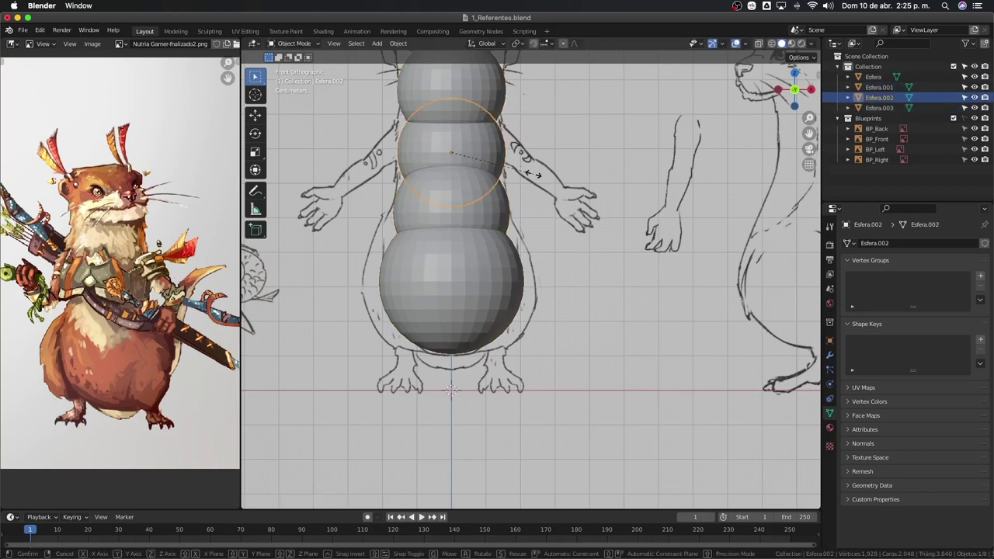
pyautogui.press('s')
pyautogui.click(470, 94)
pyautogui.click(470, 94)
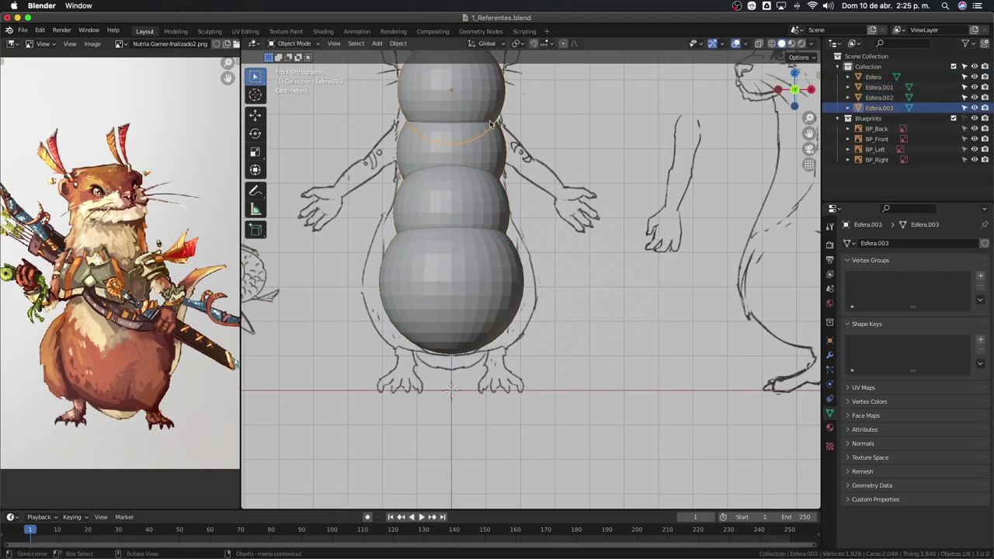
pyautogui.press('s')
pyautogui.click(488, 128)
pyautogui.scroll(3, 408, 158)
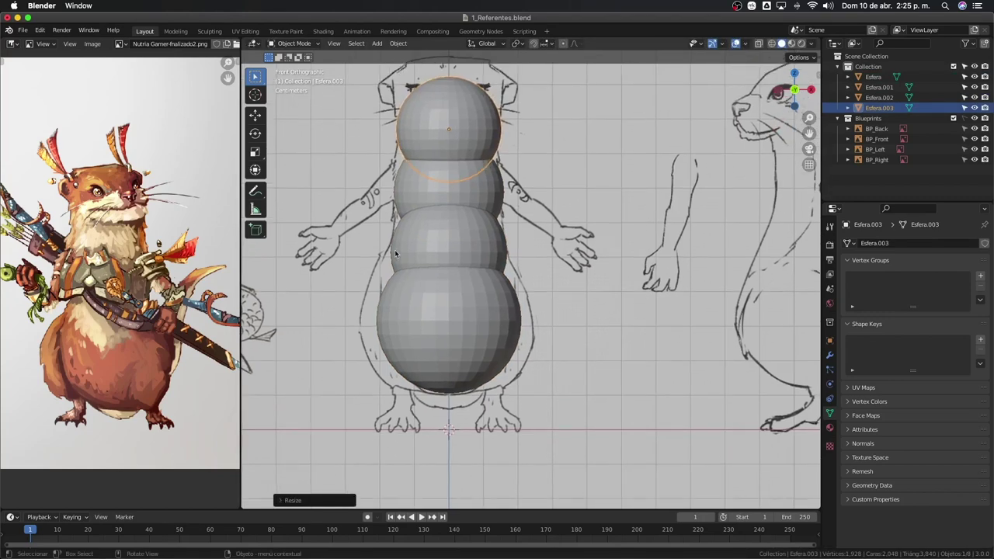
# Duplicate the top sphere as the head, flatten it vertically, then tilt and position it.
pyautogui.moveTo(395, 254); pyautogui.dragTo(384, 264, button='middle')
pyautogui.press('KP_3')
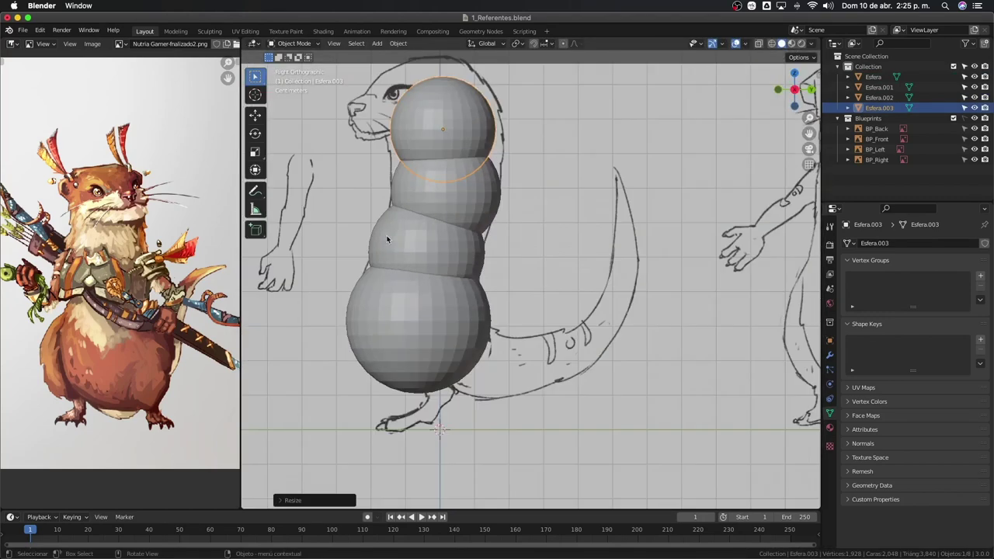
pyautogui.scroll(2, 430, 247)
pyautogui.scroll(2, 429, 247)
pyautogui.hotkey('shift', 'd')
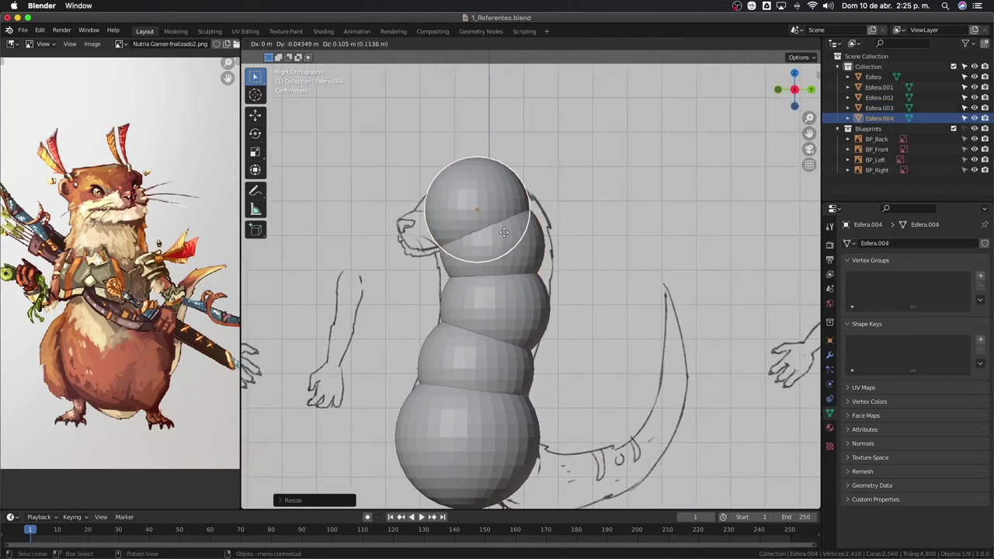
pyautogui.click(513, 247)
pyautogui.press('s')
pyautogui.press('z')
pyautogui.click(530, 253)
pyautogui.press('r')
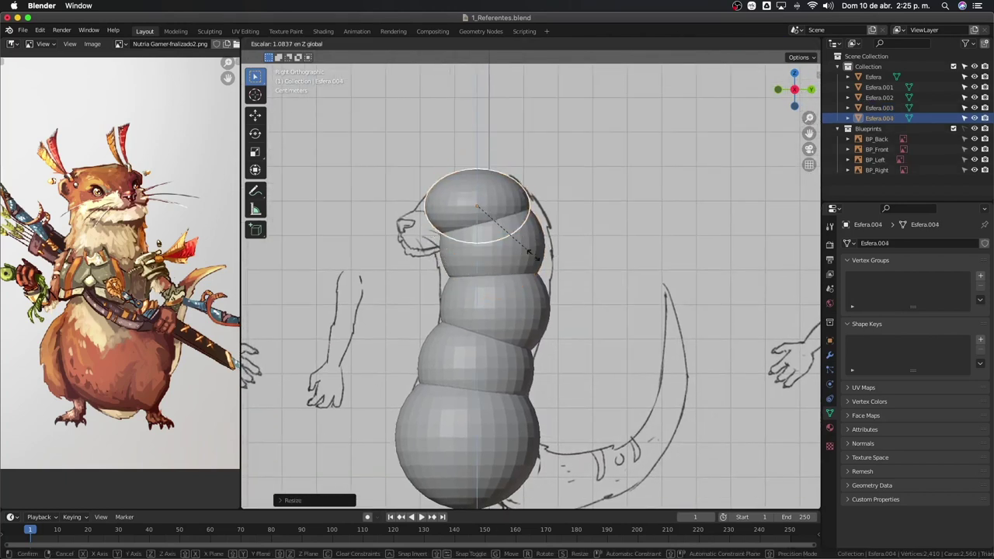
pyautogui.click(547, 268)
pyautogui.press('g')
pyautogui.click(548, 270)
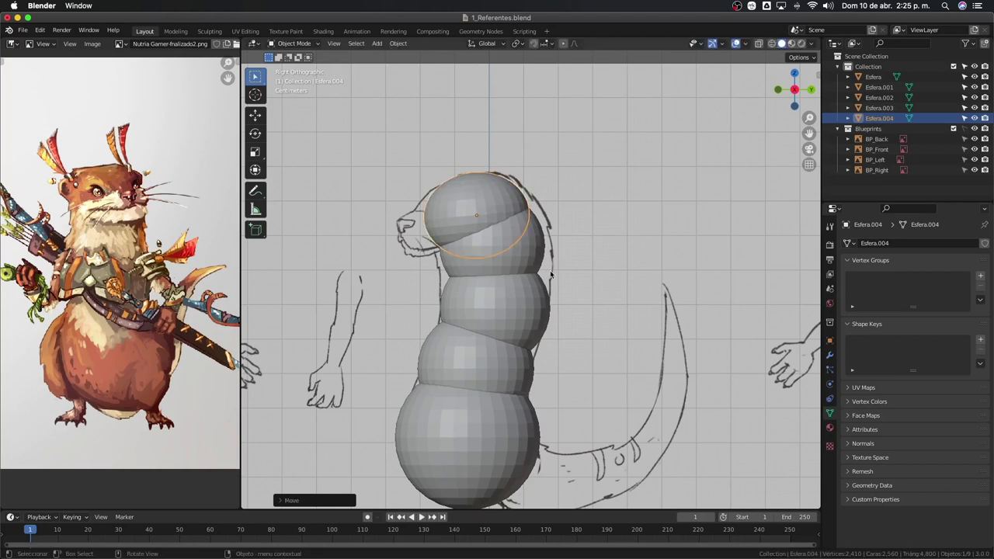
pyautogui.press('g')
pyautogui.click(539, 268)
# Duplicate the sphere below the head into a smaller snout sphere in front of the head.
pyautogui.click(481, 244)
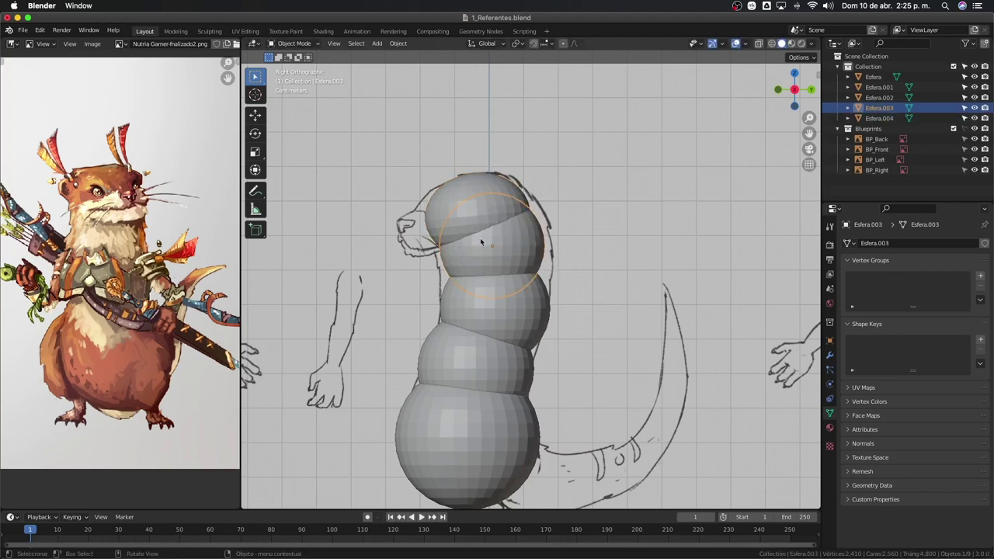
pyautogui.hotkey('shift', 'd')
pyautogui.click(391, 202)
pyautogui.press('s')
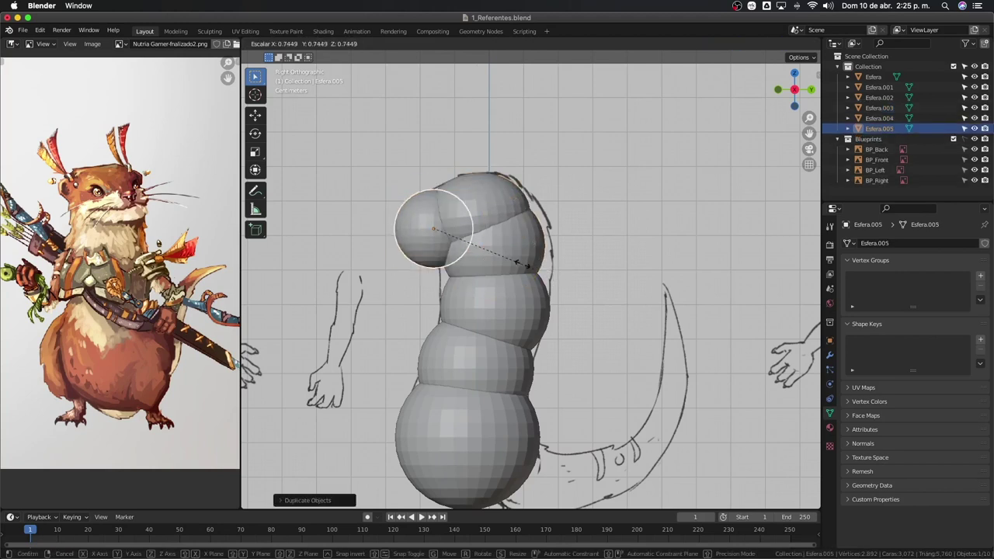
pyautogui.press('Escape')
pyautogui.press('s')
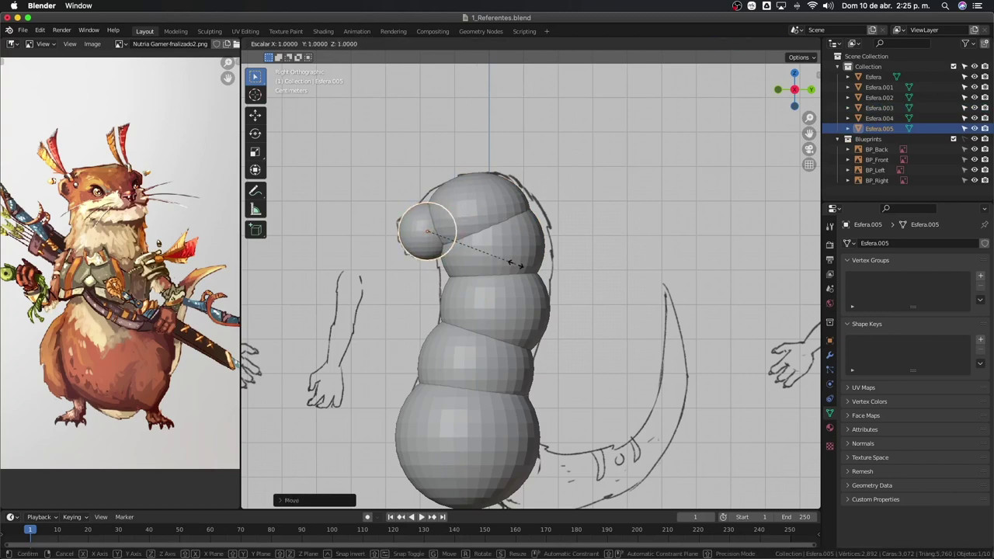
pyautogui.click(507, 266)
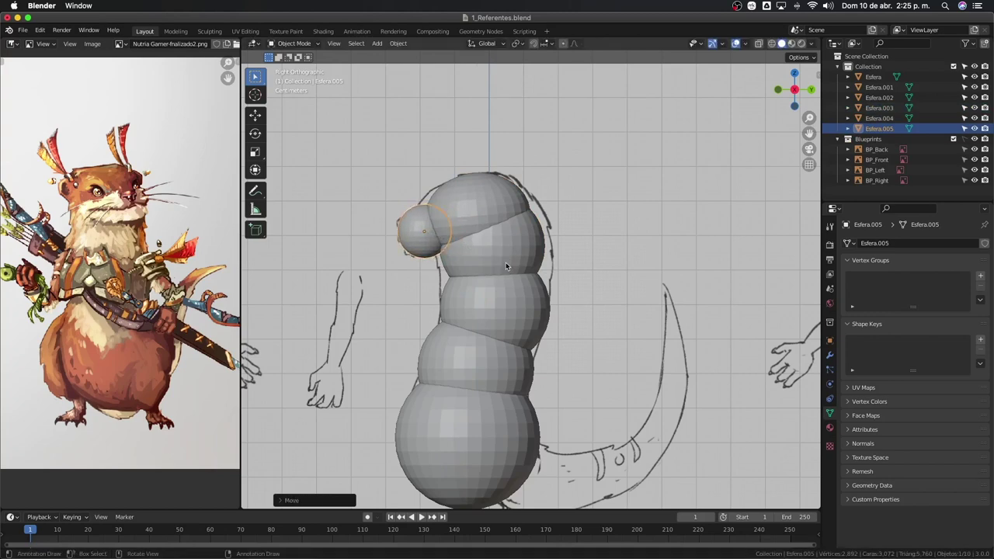
# Narrow the head sphere along X in the front view.
pyautogui.press('1')
pyautogui.scroll(3, 505, 295)
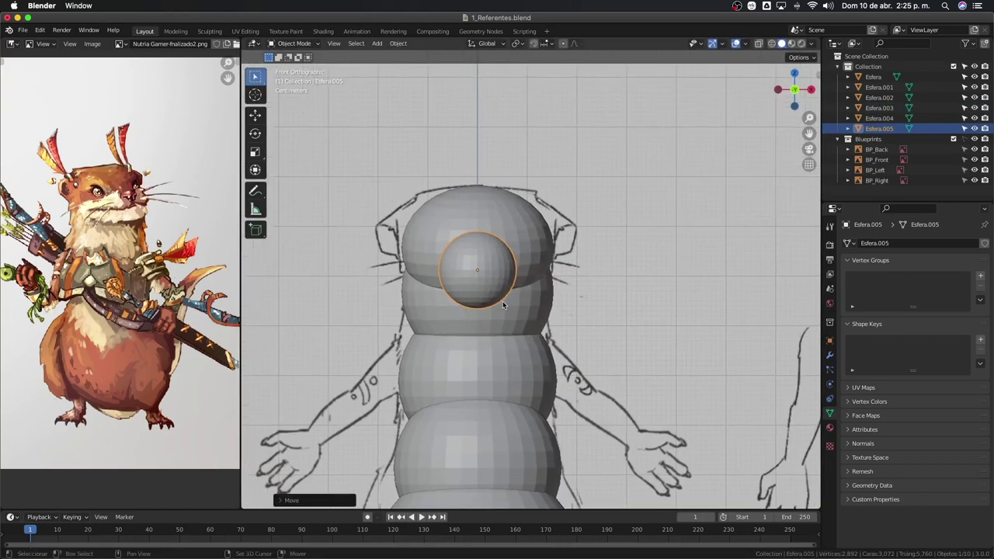
pyautogui.click(540, 264)
pyautogui.press('s')
pyautogui.press('x')
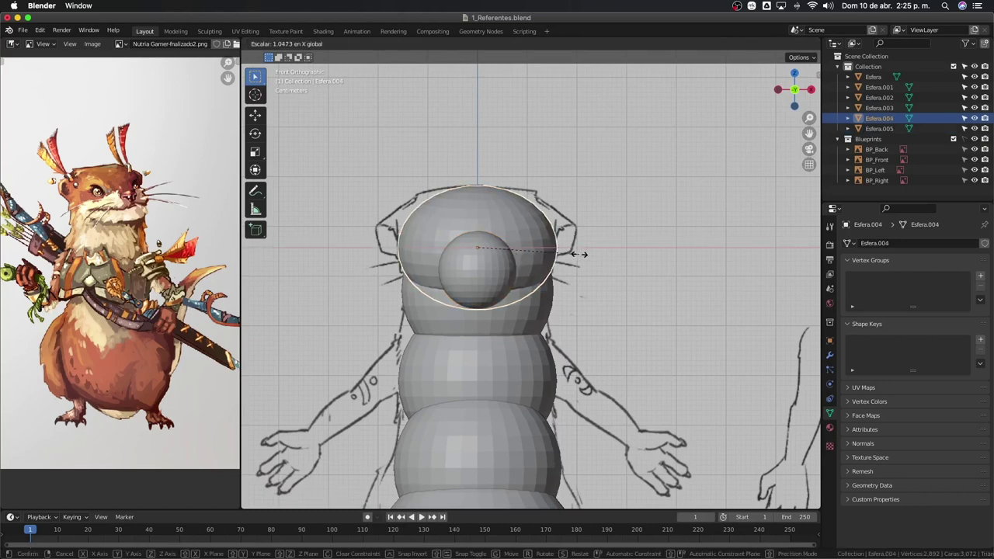
pyautogui.click(548, 255)
# Duplicate the snout sphere into a small ear ball on the head's upper side.
pyautogui.scroll(-2, 528, 311)
pyautogui.scroll(-2, 528, 311)
pyautogui.scroll(4, 528, 319)
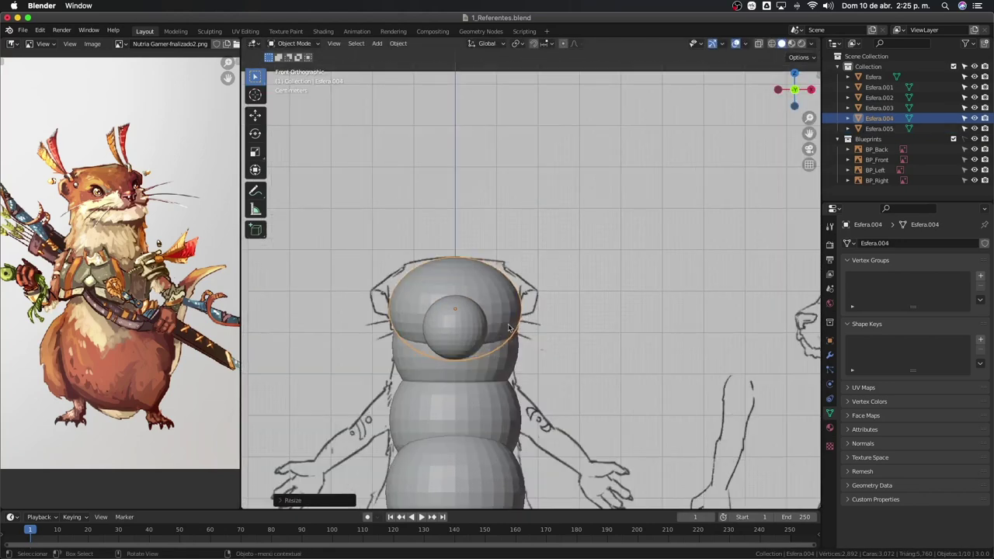
pyautogui.keyDown('shift'); pyautogui.moveTo(509, 328); pyautogui.dragTo(513, 303, button='middle'); pyautogui.keyUp('shift')
pyautogui.click(462, 306)
pyautogui.hotkey('shift', 'd')
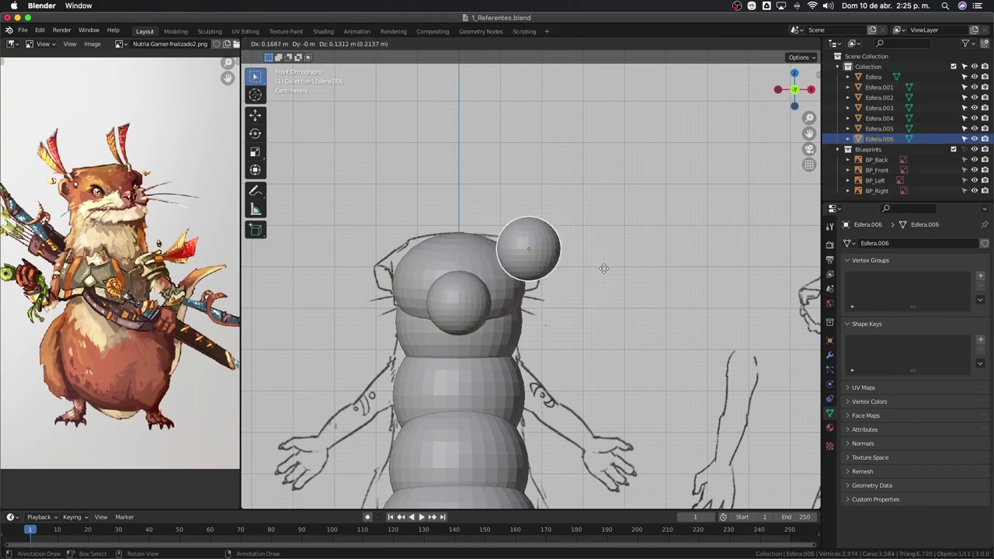
pyautogui.click(614, 281)
pyautogui.press('s')
pyautogui.click(572, 282)
pyautogui.press('g')
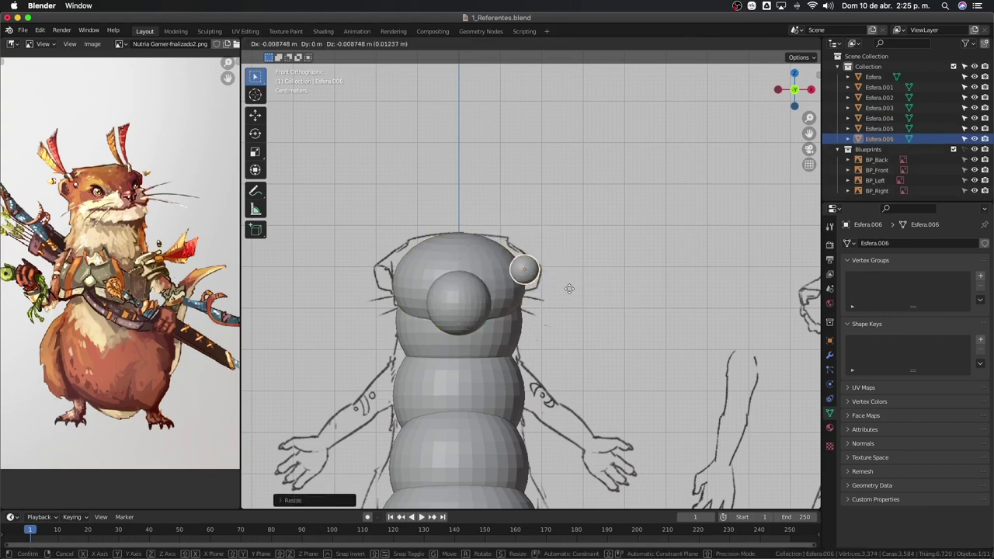
pyautogui.click(570, 290)
# In side view, slide the ear ball front-to-back along Y and flatten its depth.
pyautogui.press('KP_3')
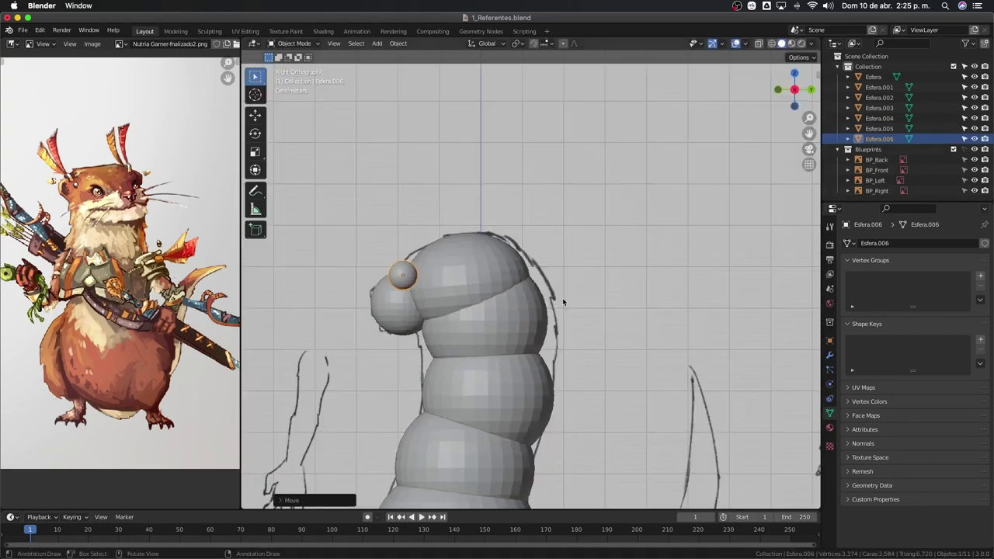
pyautogui.hotkey('alt', 'z')
pyautogui.press('g')
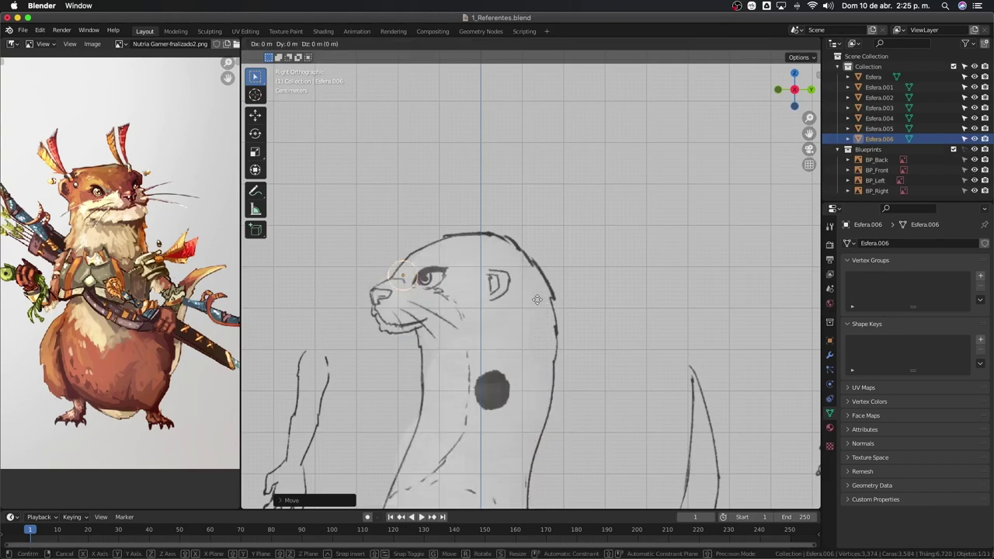
pyautogui.press('y')
pyautogui.click(629, 320)
pyautogui.hotkey('alt', 'z')
pyautogui.moveTo(629, 320)
pyautogui.mouseDown(button='middle')
pyautogui.moveTo(603, 344)
pyautogui.moveTo(587, 301)
pyautogui.moveTo(601, 304)
pyautogui.mouseUp(button='middle')
pyautogui.press('g')
pyautogui.press('x')
pyautogui.press('Escape')
pyautogui.press('s')
pyautogui.press('y')
pyautogui.click(571, 329)
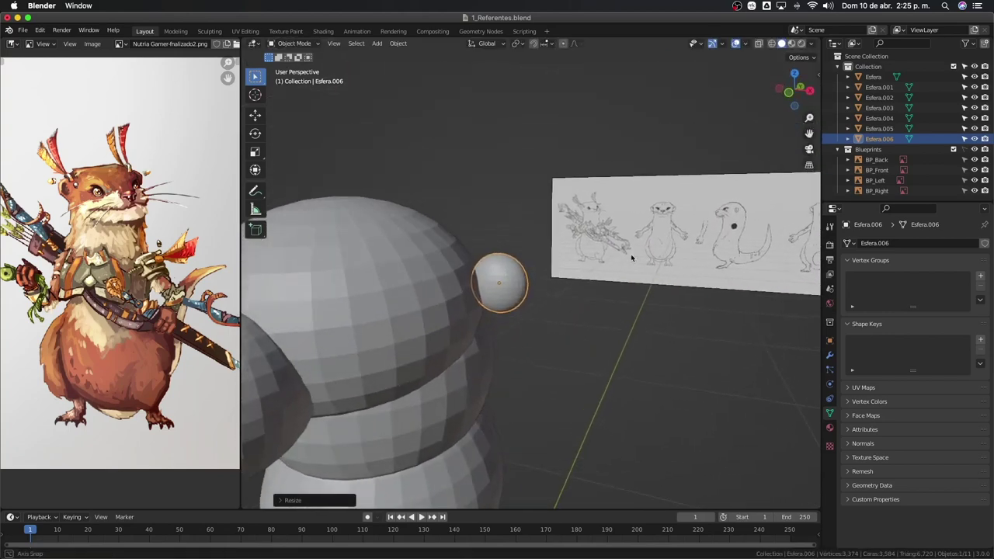
pyautogui.press('KP_1')
# Nudge the ear sphere slightly higher, then add a Cylinder mesh with Shift+A.
pyautogui.press('g')
pyautogui.click(590, 299)
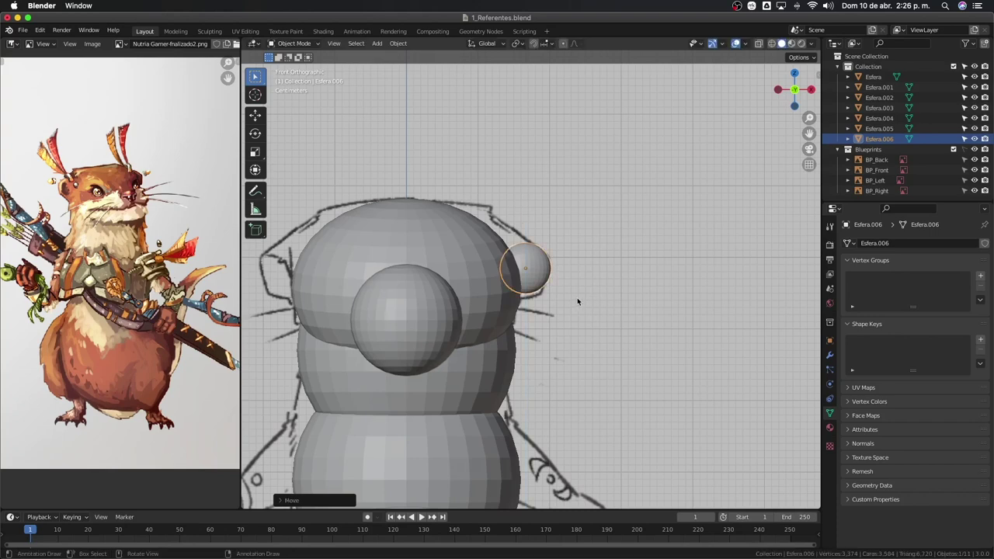
pyautogui.scroll(-2, 577, 300)
pyautogui.moveTo(562, 324)
pyautogui.keyDown('shift'); pyautogui.mouseDown(button='middle')
pyautogui.moveTo(545, 263)
pyautogui.moveTo(552, 202)
pyautogui.mouseUp(button='middle'); pyautogui.keyUp('shift')
pyautogui.scroll(-3, 555, 226)
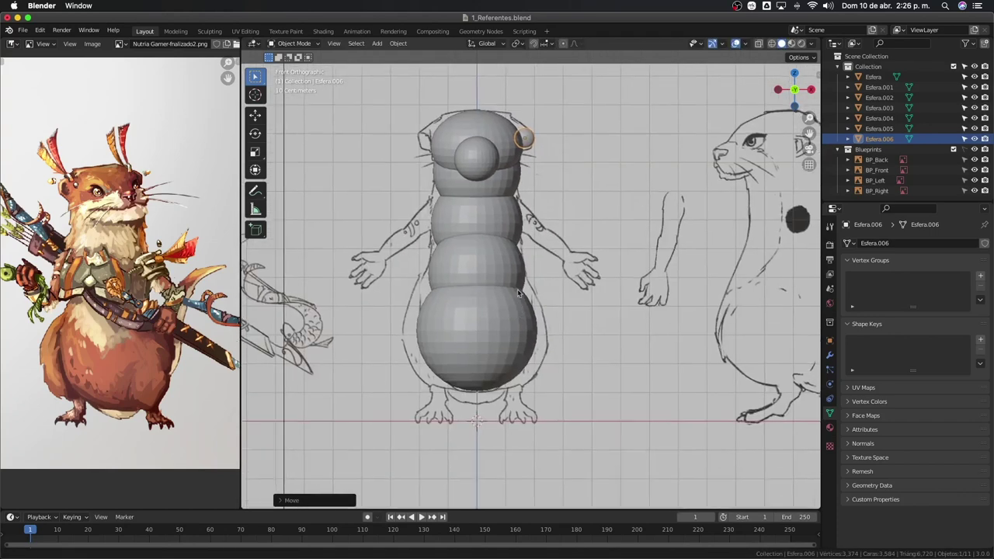
pyautogui.scroll(3, 561, 248)
pyautogui.hotkey('shift', 'a')
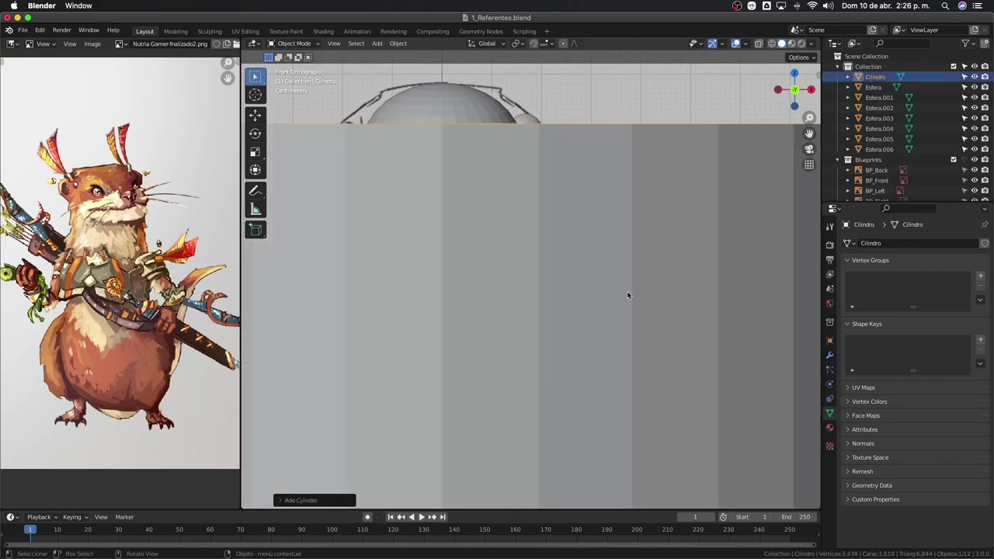
# Shrink the new cylinder and place it beside the body, tilted along the arm.
pyautogui.scroll(-5, 628, 295)
pyautogui.press('s')
pyautogui.click(564, 410)
pyautogui.press('g')
pyautogui.click(585, 300)
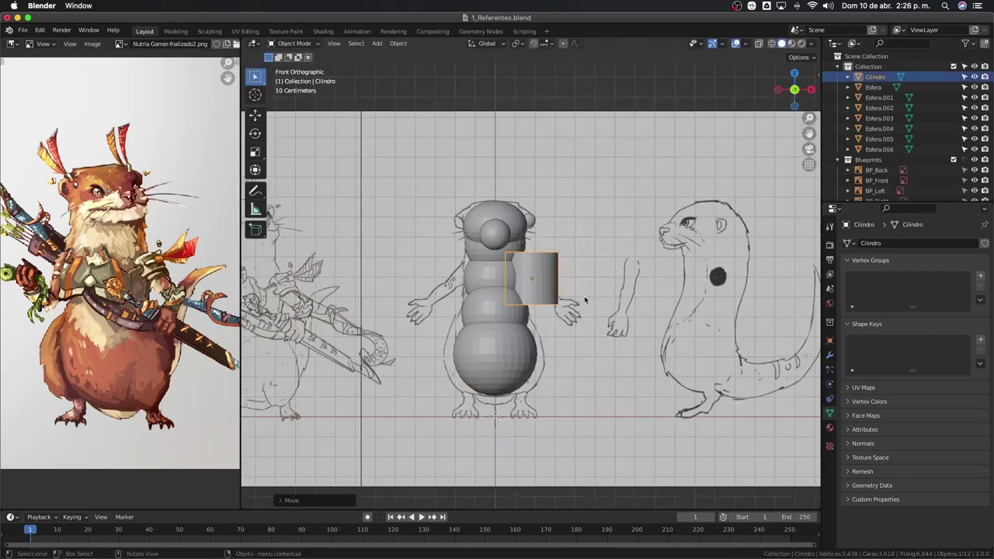
pyautogui.scroll(4, 585, 299)
pyautogui.press('s')
pyautogui.click(579, 311)
pyautogui.press('r')
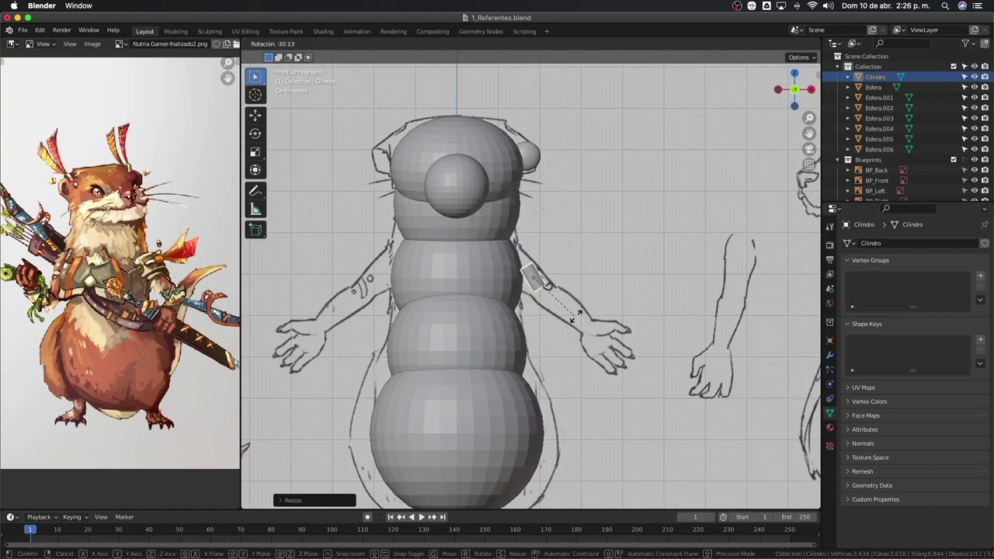
pyautogui.click(588, 308)
# Reposition, slightly enlarge and re-angle the cylinder along the sketched arm.
pyautogui.scroll(3, 588, 308)
pyautogui.press('g')
pyautogui.click(595, 341)
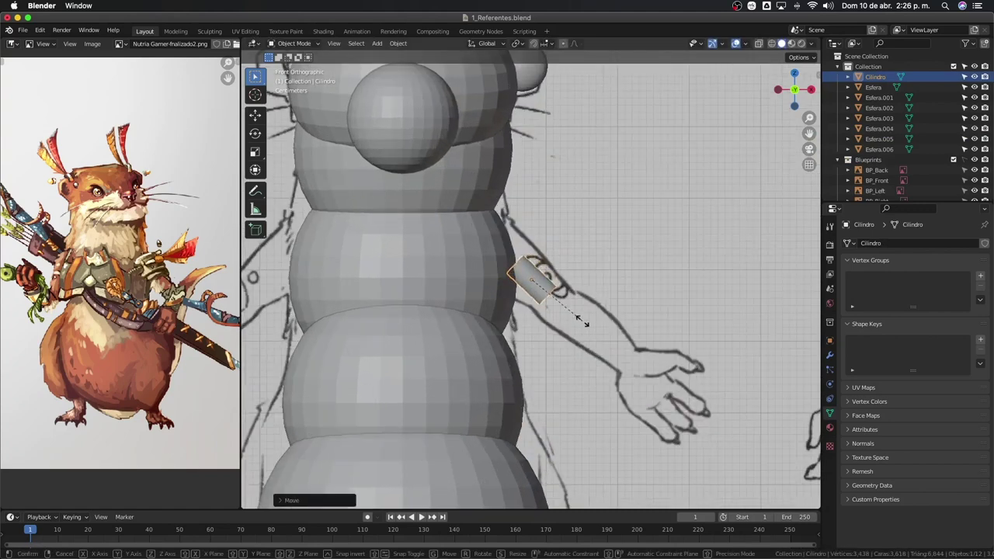
pyautogui.press('s')
pyautogui.click(604, 351)
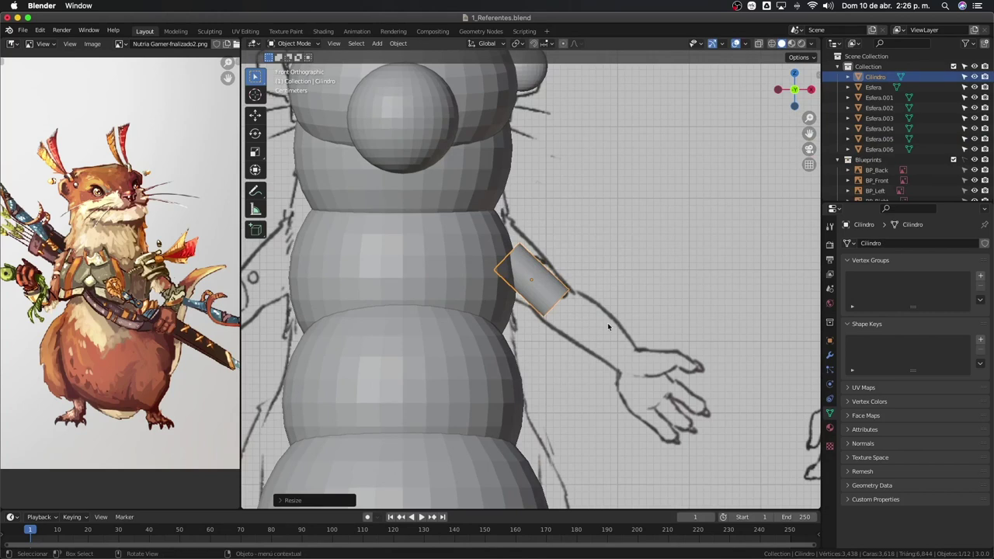
pyautogui.press('g')
pyautogui.click(610, 328)
pyautogui.press('r')
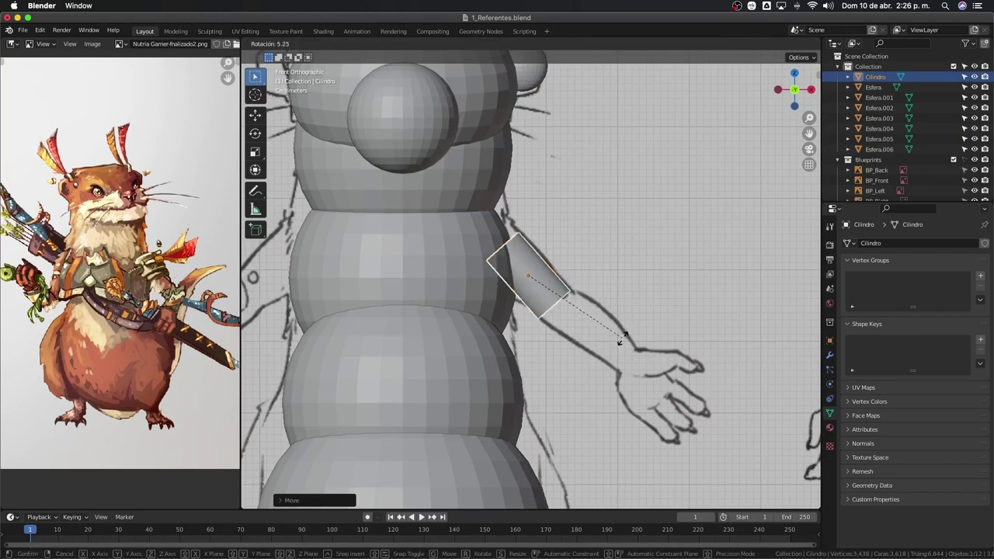
pyautogui.click(623, 328)
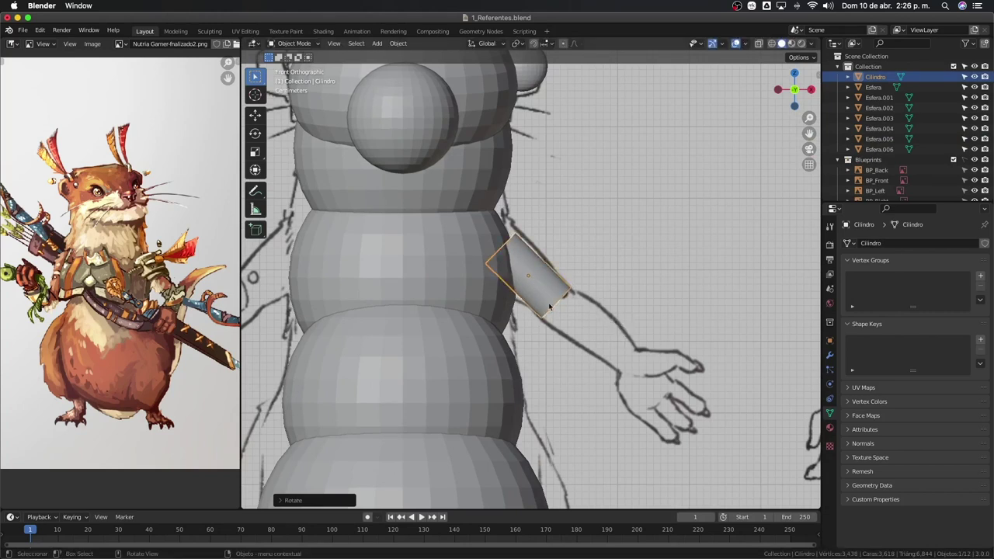
# Stretch the cylinder along its Z length and settle it at the shoulder.
pyautogui.press('s')
pyautogui.press('z')
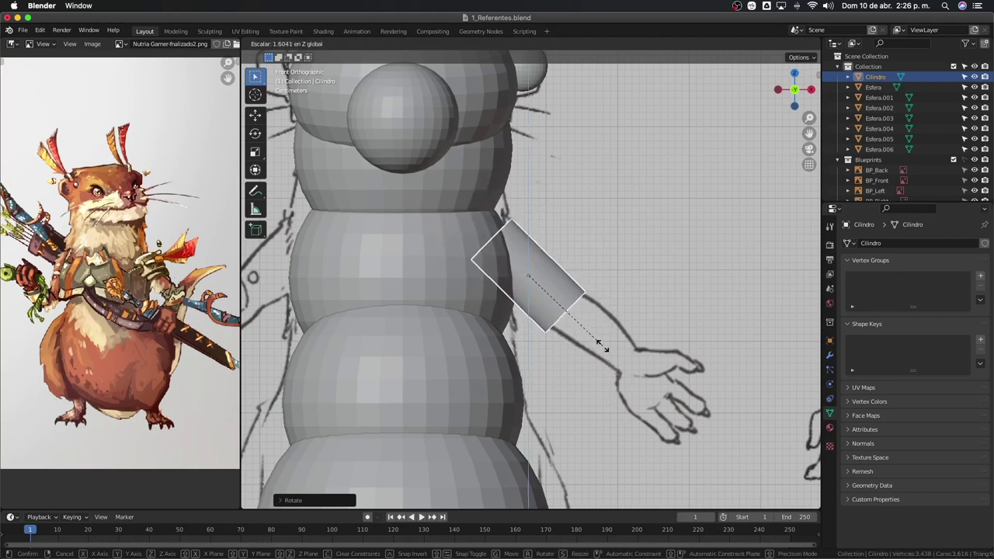
pyautogui.press('Escape')
pyautogui.press('s')
pyautogui.press('z')
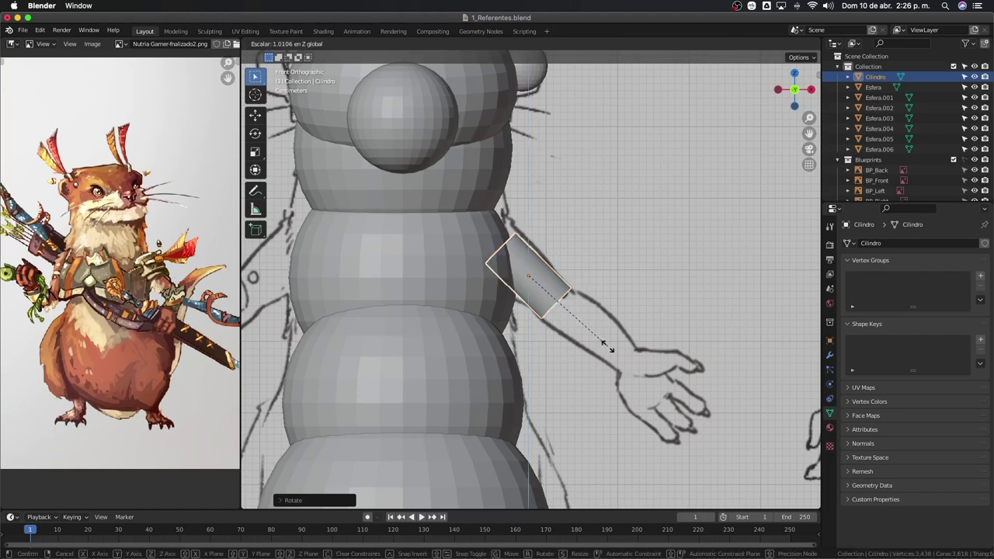
pyautogui.click(655, 394)
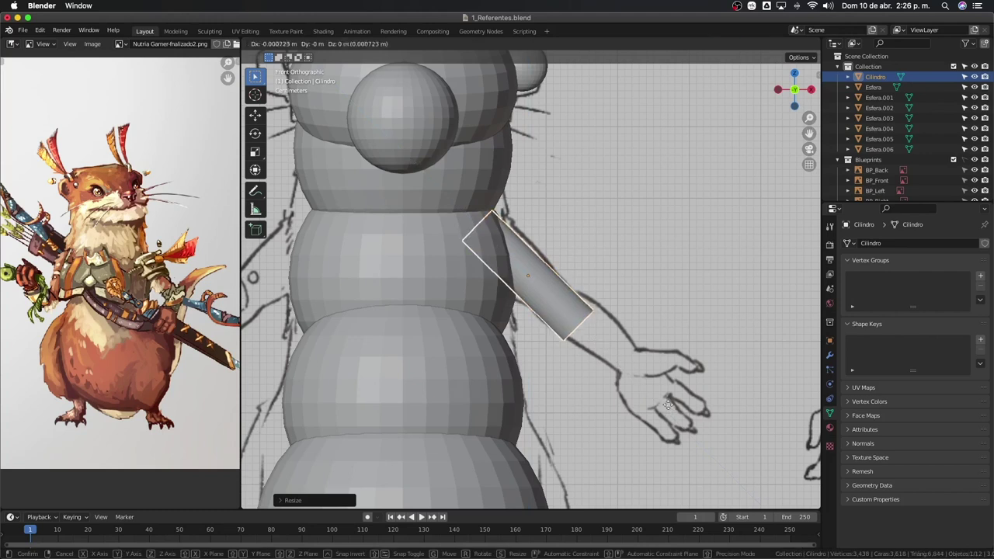
pyautogui.press('g')
pyautogui.click(649, 385)
pyautogui.press('s')
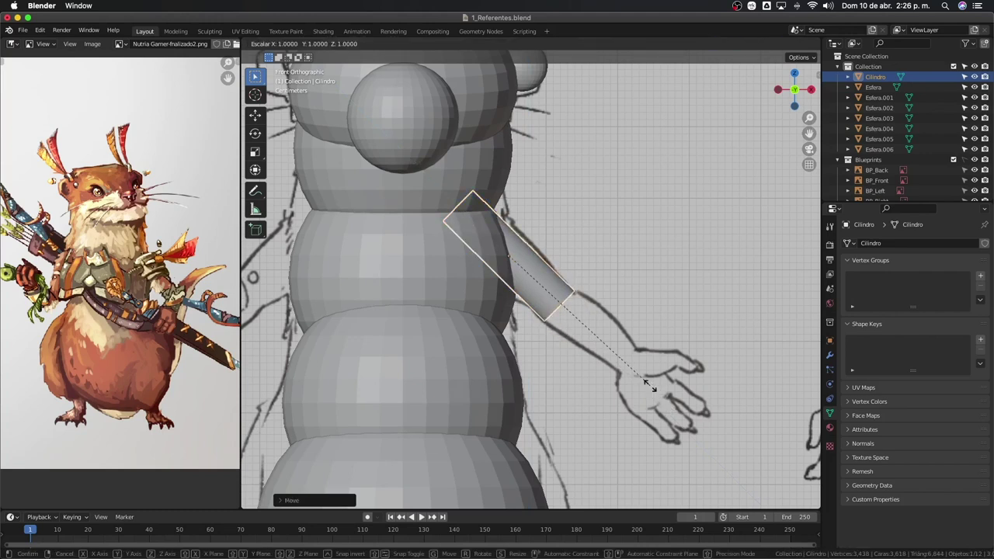
pyautogui.press('z')
pyautogui.press('z')
pyautogui.press('Escape')
pyautogui.press('r')
pyautogui.click(652, 396)
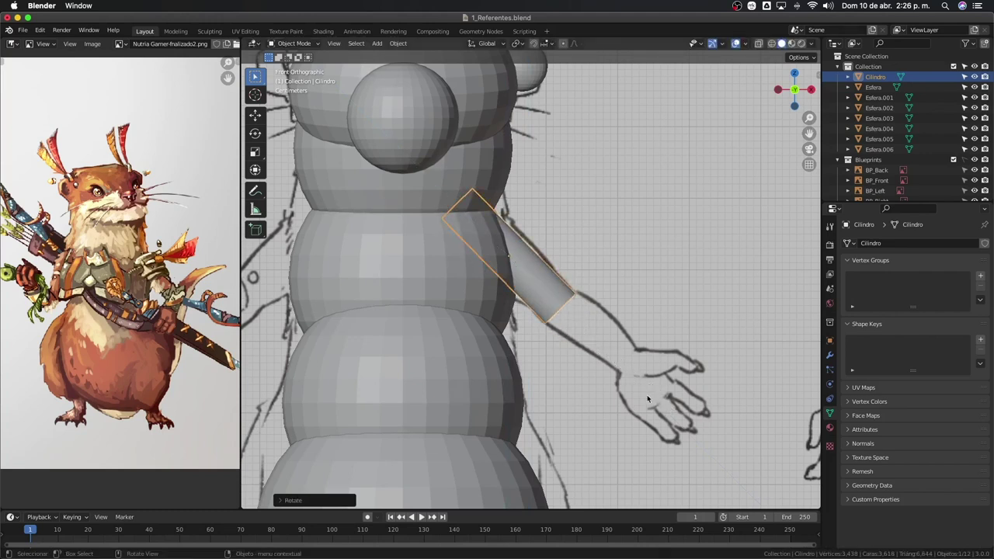
pyautogui.press('g')
pyautogui.click(648, 394)
# Nudge the arm cylinder sideways along X in side view until it sits against the body.
pyautogui.moveTo(565, 258); pyautogui.dragTo(466, 278, button='middle')
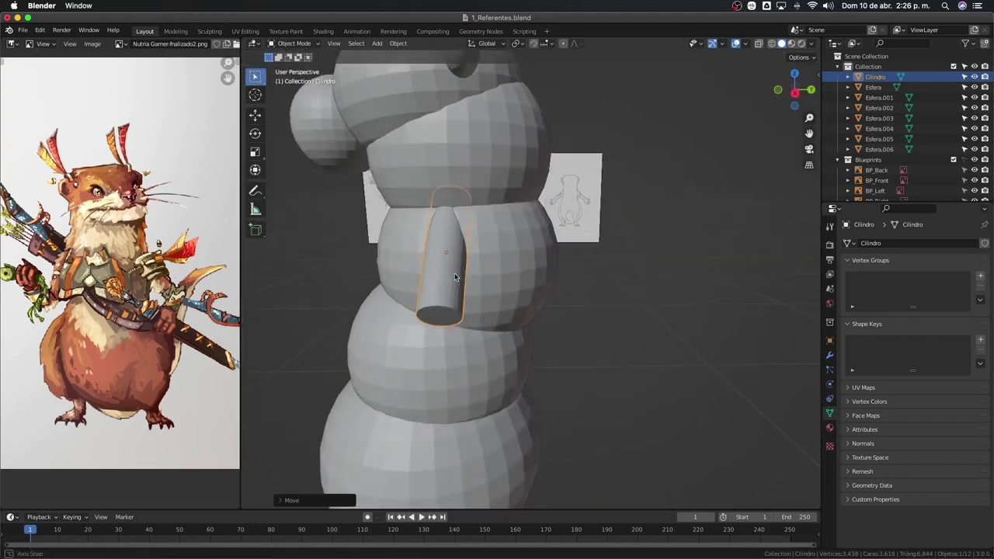
pyautogui.press('KP_3')
pyautogui.hotkey('alt', 'z')
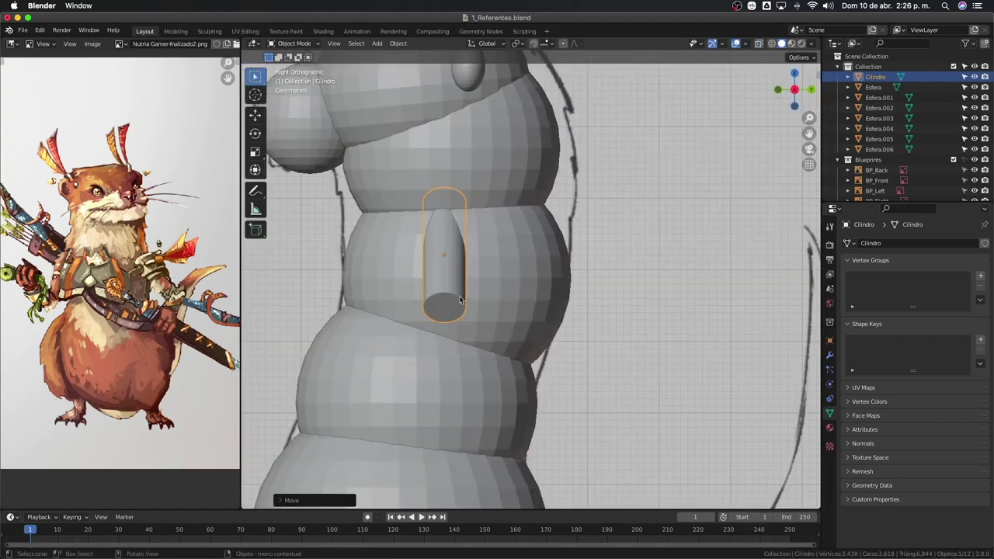
pyautogui.press('g')
pyautogui.press('x')
pyautogui.click(474, 298)
pyautogui.press('g')
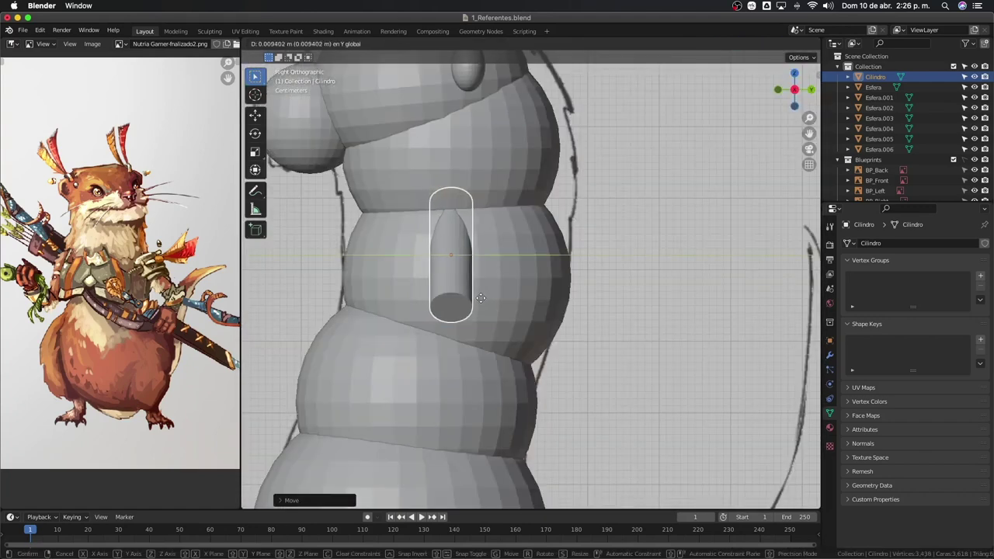
pyautogui.click(492, 299)
pyautogui.moveTo(492, 300); pyautogui.dragTo(505, 221, button='middle')
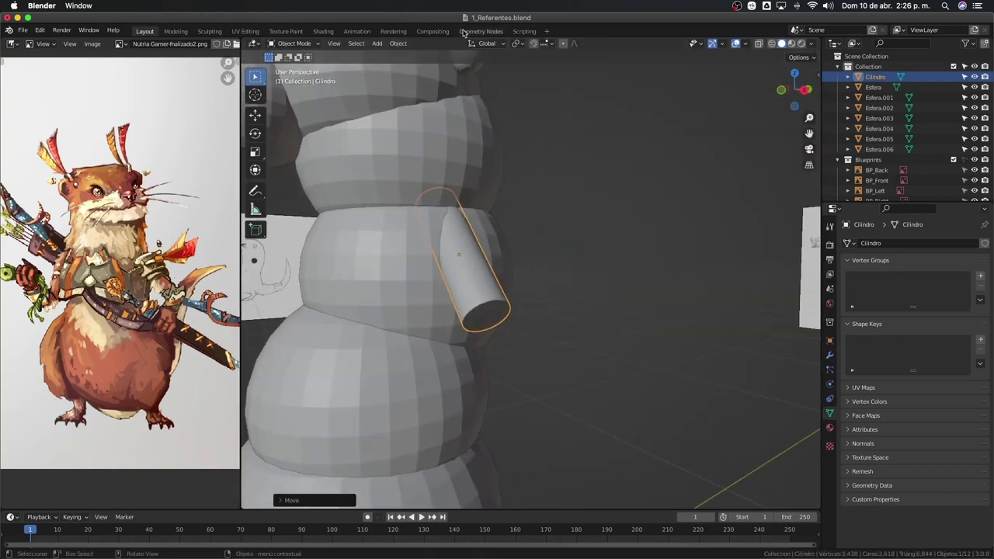
pyautogui.moveTo(482, 103)
pyautogui.mouseDown(button='middle')
pyautogui.moveTo(528, 118)
pyautogui.moveTo(509, 128)
pyautogui.mouseUp(button='middle')
# Toggle Transform Orientation between Local and Global, ending on Global.
pyautogui.click(489, 44)
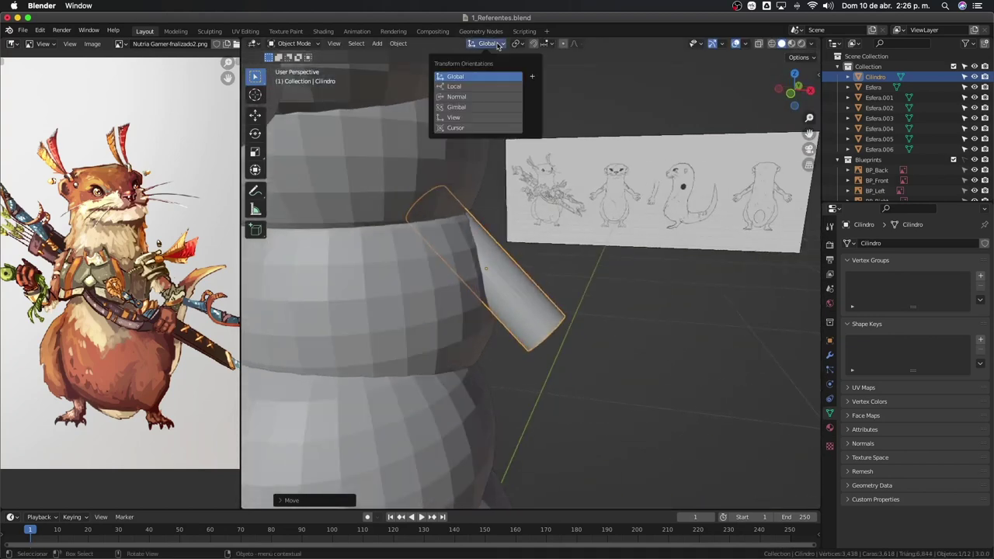
pyautogui.click(451, 86)
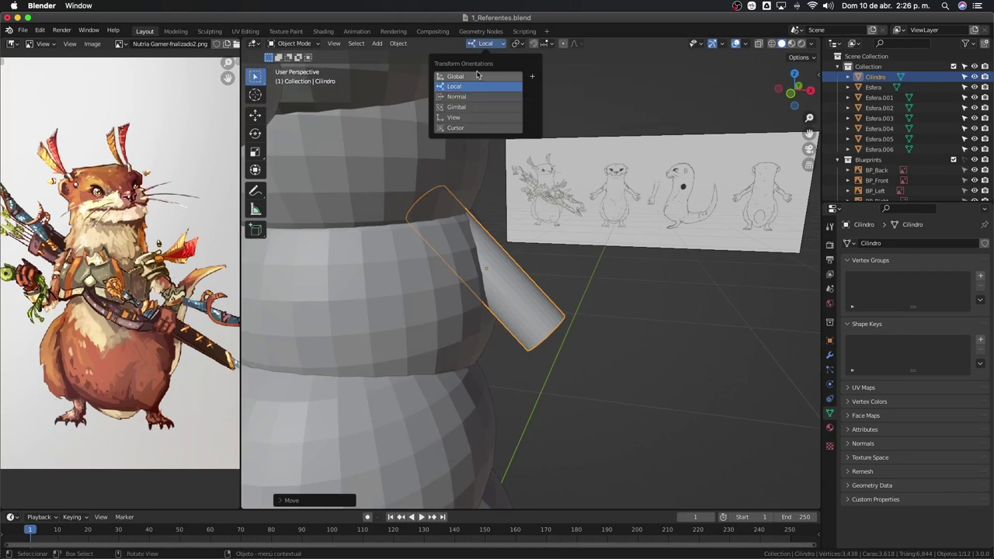
pyautogui.click(451, 77)
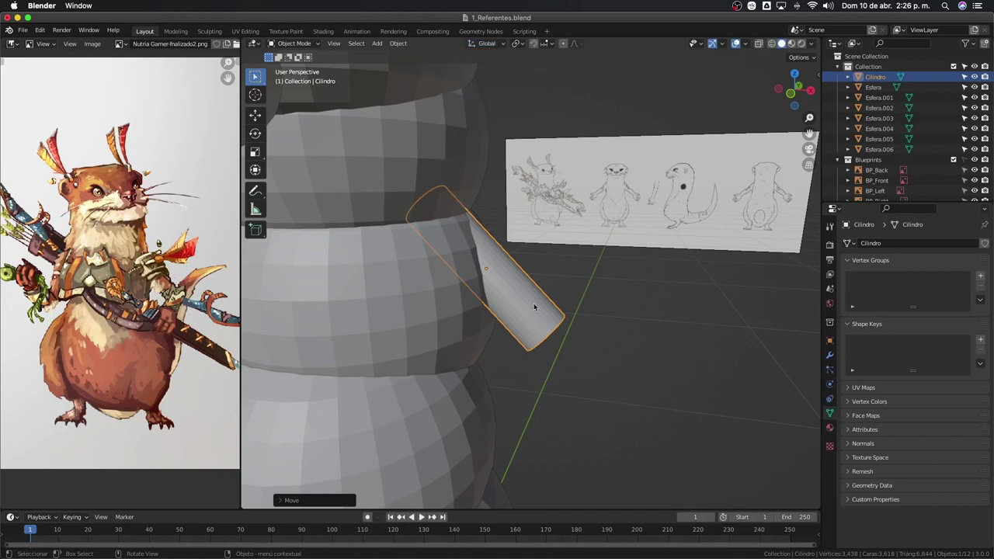
pyautogui.click(486, 45)
pyautogui.click(474, 86)
pyautogui.click(487, 43)
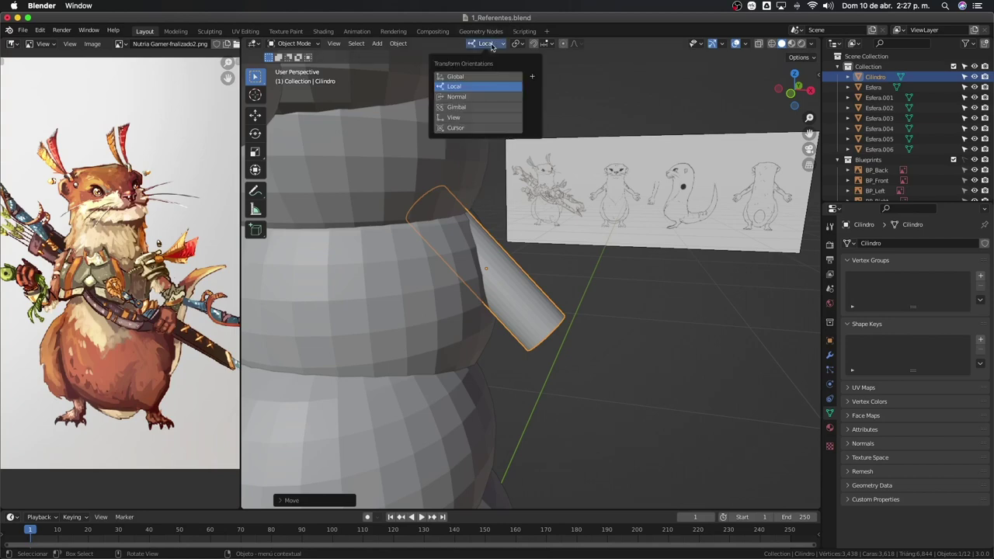
pyautogui.click(459, 76)
pyautogui.moveTo(511, 311); pyautogui.dragTo(535, 304, button='middle')
# Duplicate the arm cylinder for the forearm, scaling it and moving it up the arm.
pyautogui.press('KP_1')
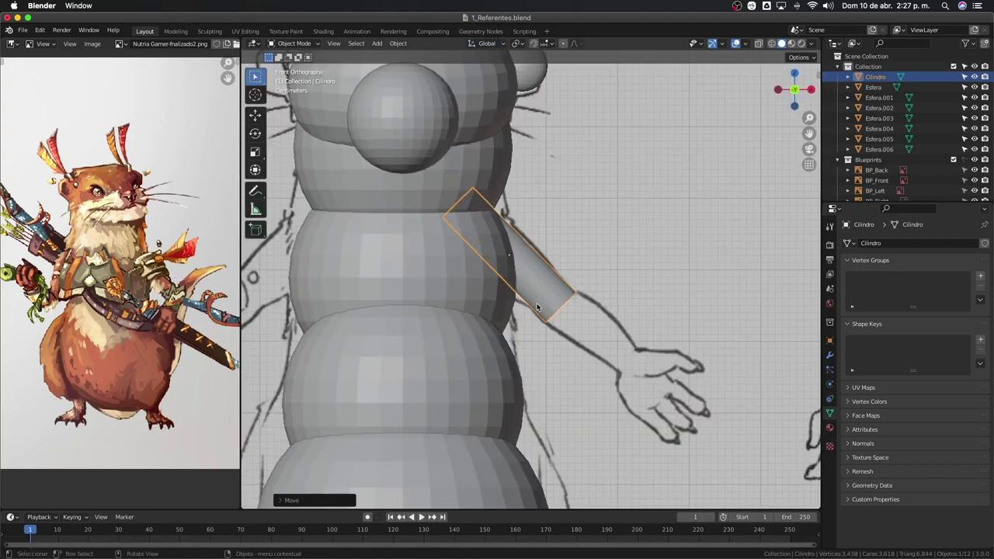
pyautogui.scroll(1, 544, 314)
pyautogui.scroll(1, 570, 328)
pyautogui.scroll(1, 568, 328)
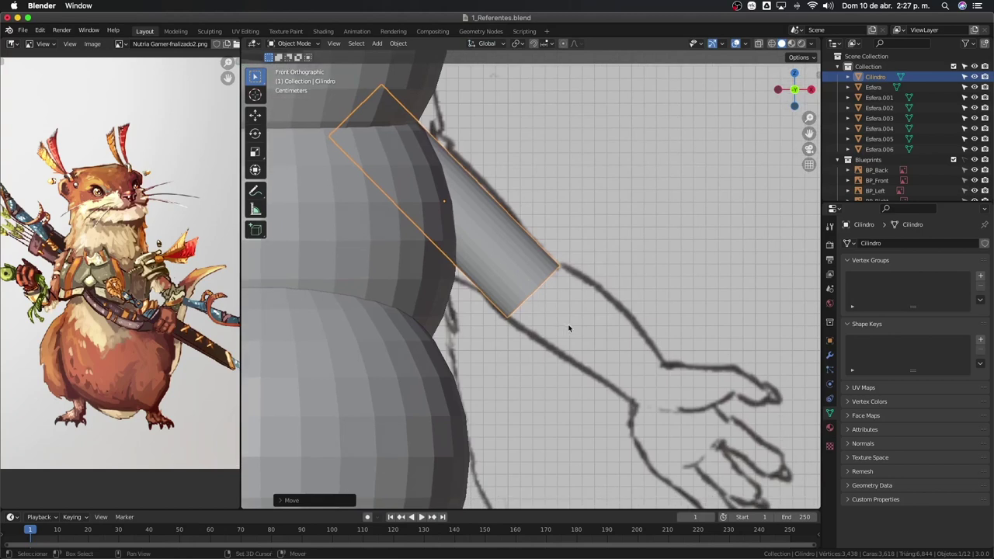
pyautogui.hotkey('shift', 'd')
pyautogui.press('s')
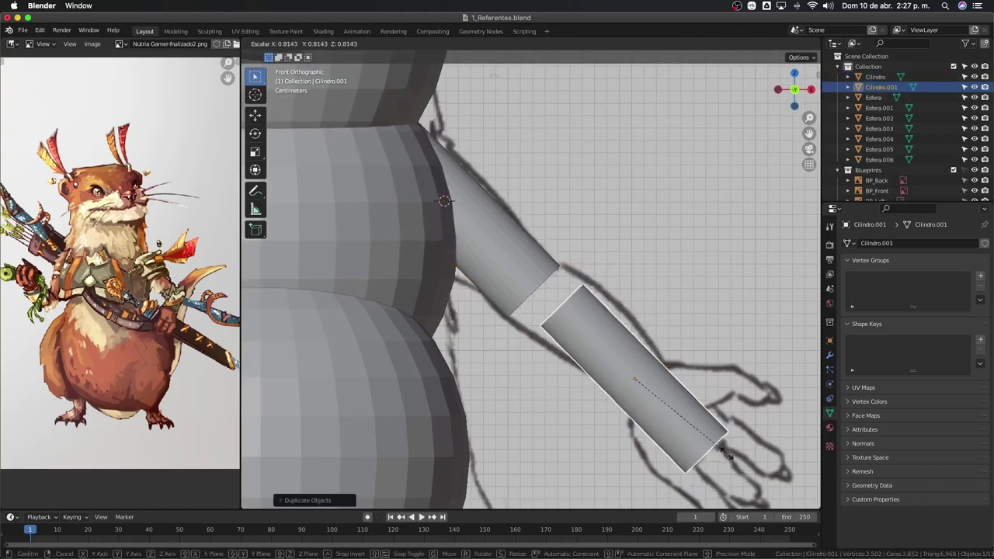
pyautogui.click(727, 454)
pyautogui.press('g')
pyautogui.click(715, 413)
pyautogui.press('s')
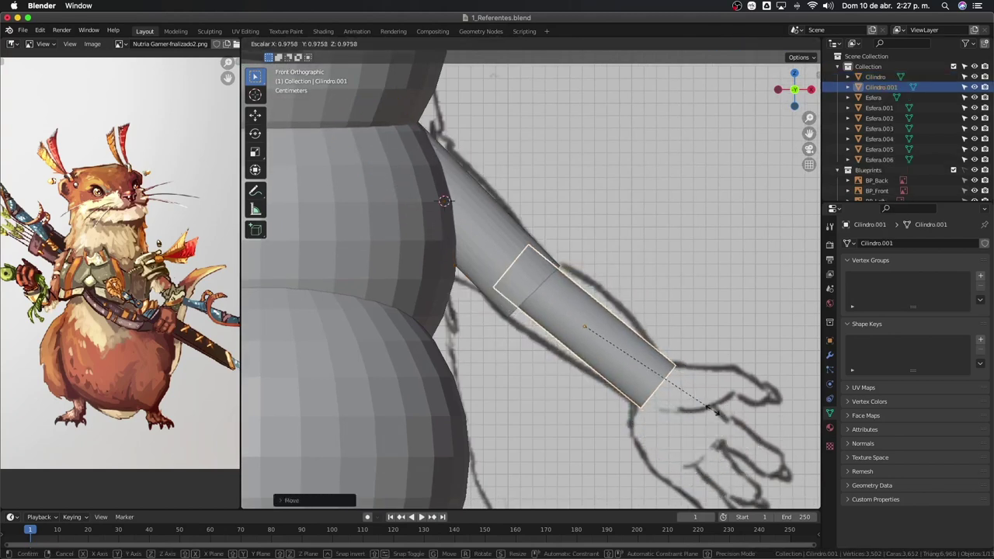
pyautogui.click(715, 418)
# Stretch the forearm cylinder along its own length and rotate it to follow the sketched forearm.
pyautogui.press('s')
pyautogui.press('z')
pyautogui.press('z')
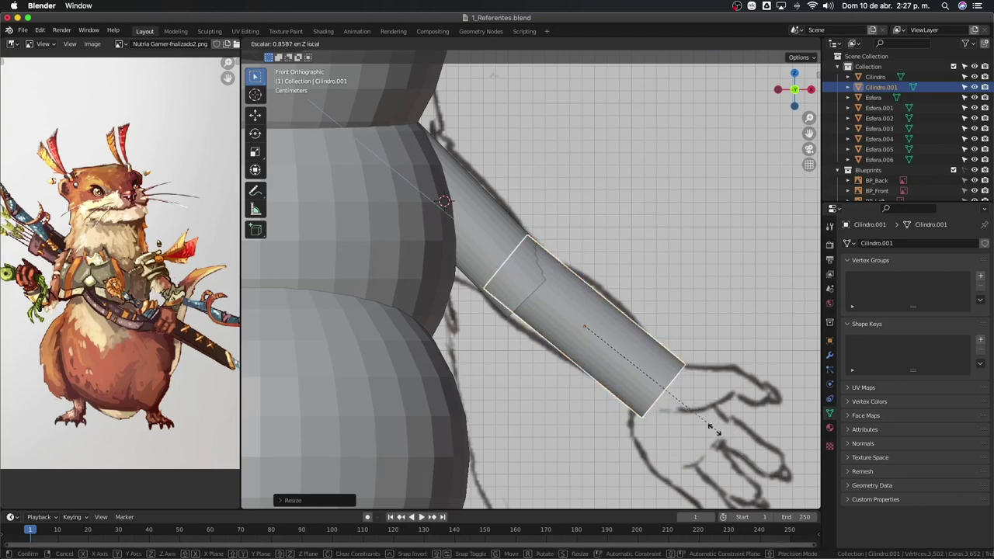
pyautogui.click(706, 427)
pyautogui.press('g')
pyautogui.click(701, 427)
pyautogui.press('s')
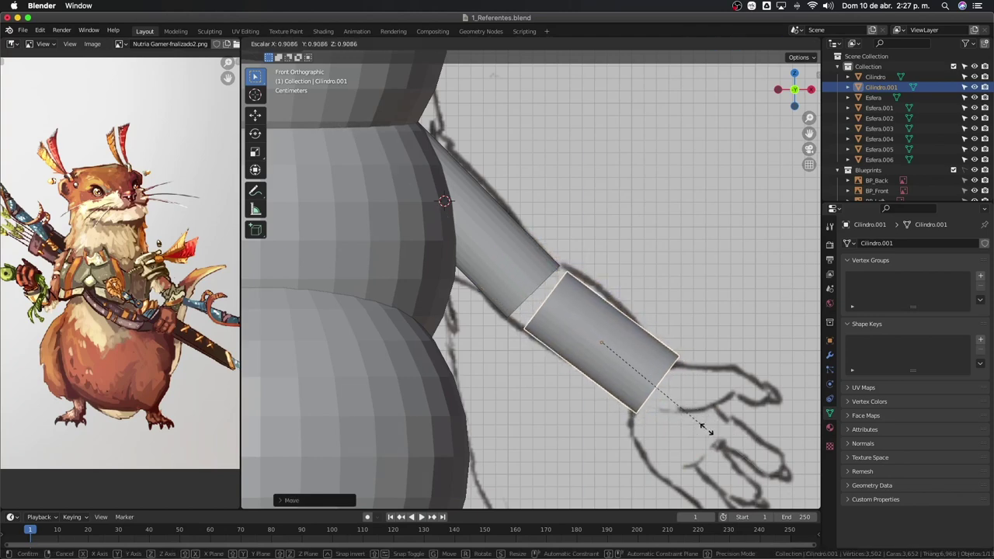
pyautogui.press('r')
pyautogui.click(496, 292)
# Duplicate the ear sphere to start an elbow joint.
pyautogui.scroll(-4, 496, 292)
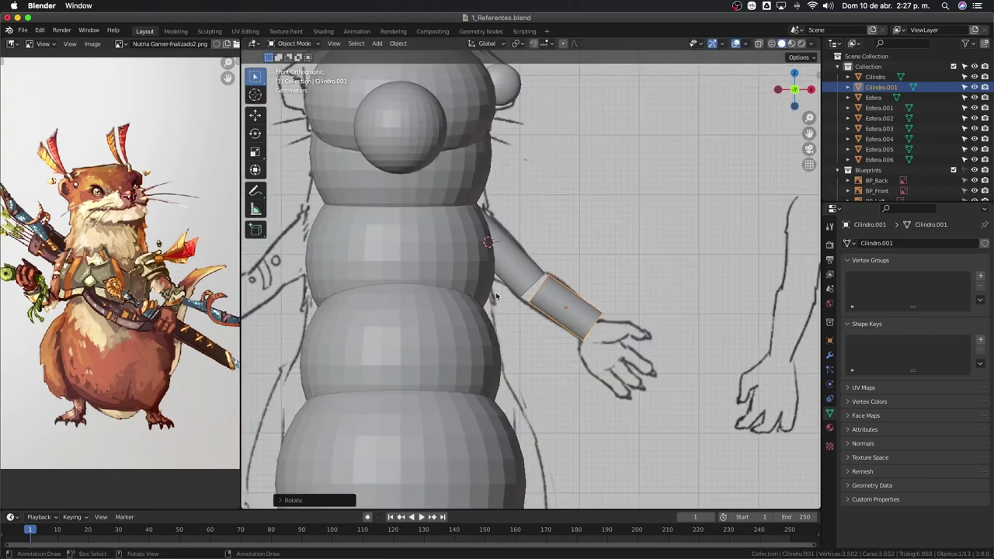
pyautogui.click(503, 72)
pyautogui.hotkey('shift', 'd')
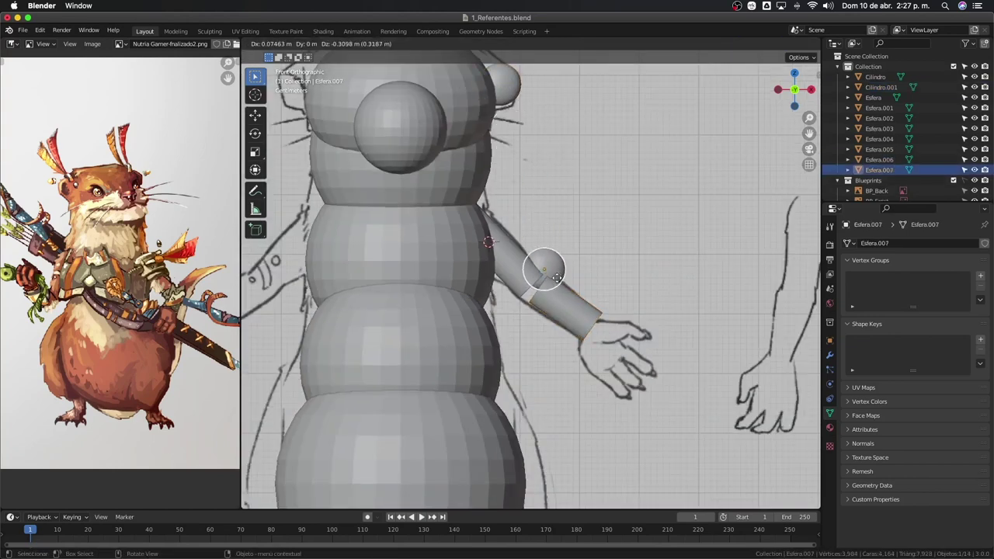
# Delete the misplaced sphere copy.
pyautogui.click(572, 251)
pyautogui.press('x')
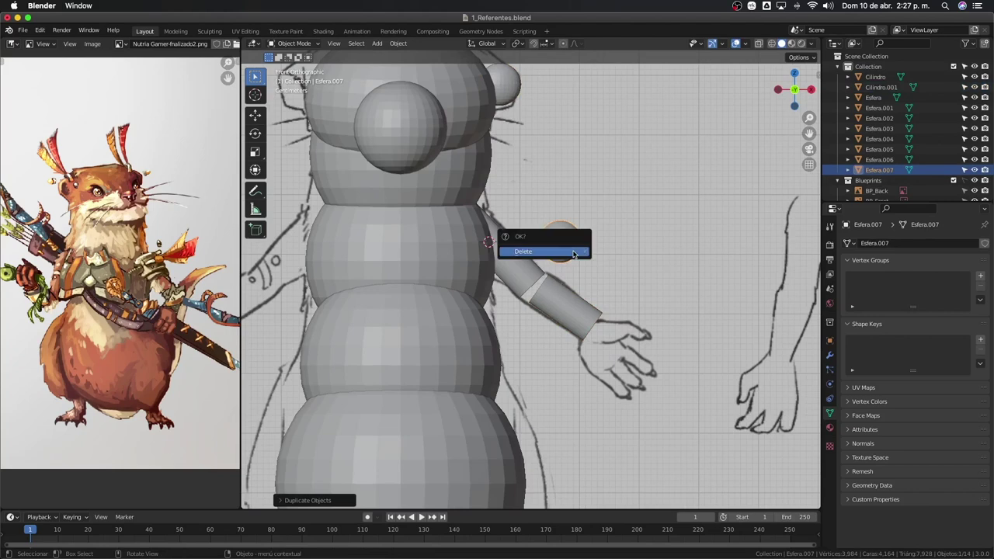
pyautogui.click(572, 251)
# Duplicate the upper body sphere, shrink it and lower it onto the elbow.
pyautogui.click(453, 250)
pyautogui.hotkey('shift', 's')
pyautogui.click(491, 289)
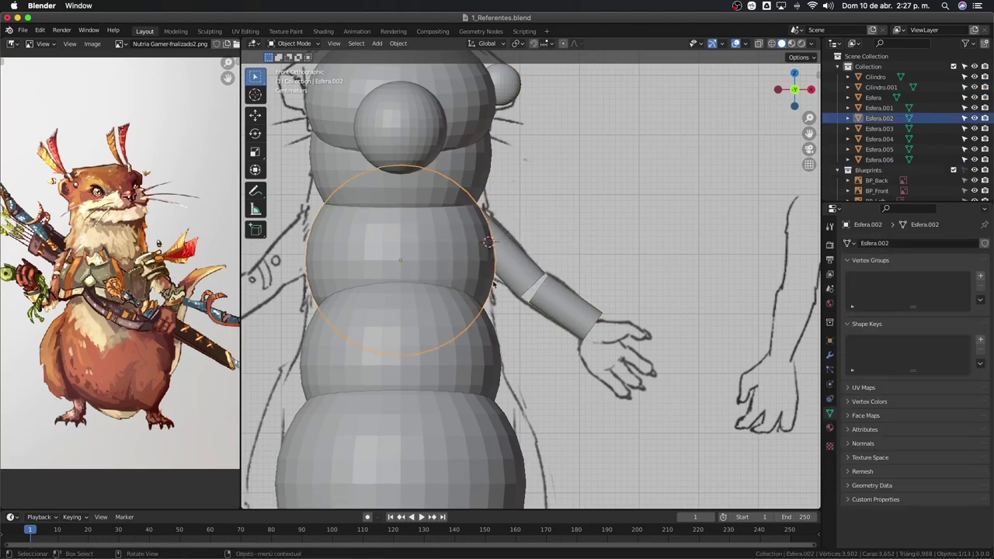
pyautogui.hotkey('shift', 'd')
pyautogui.click(635, 259)
pyautogui.press('s')
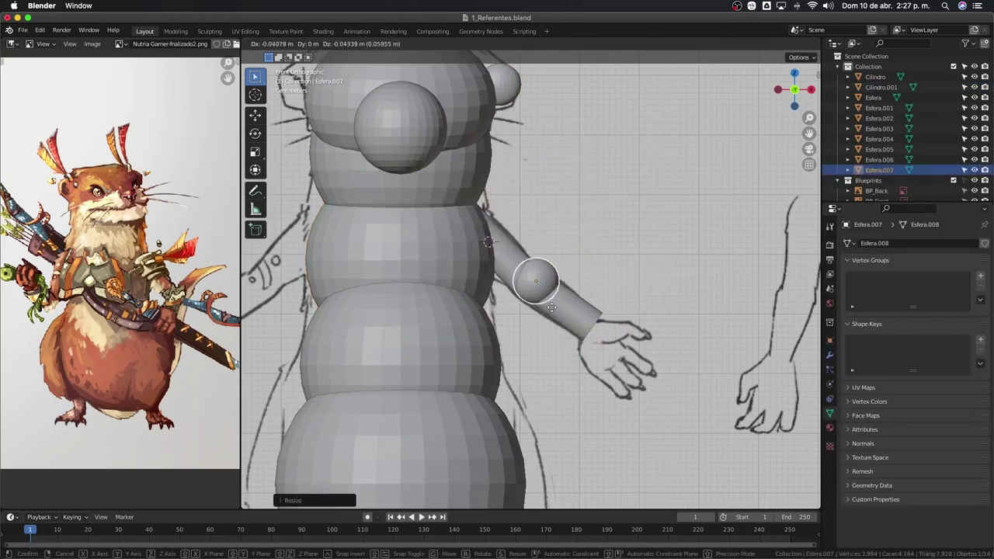
pyautogui.click(616, 320)
pyautogui.press('g')
pyautogui.press('z')
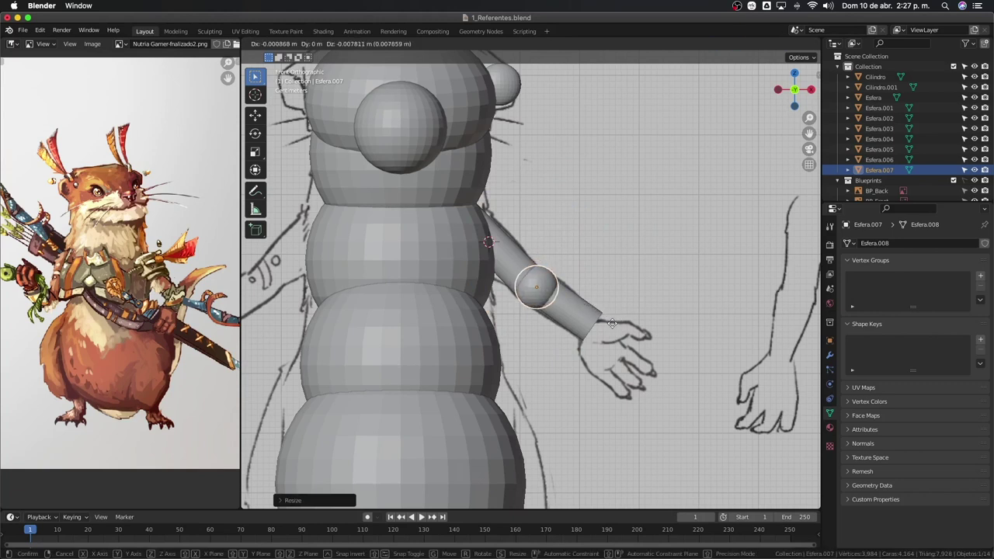
pyautogui.click(575, 332)
# Duplicate the elbow sphere, enlarge it and place it at the forearm's end as the hand.
pyautogui.click(563, 314)
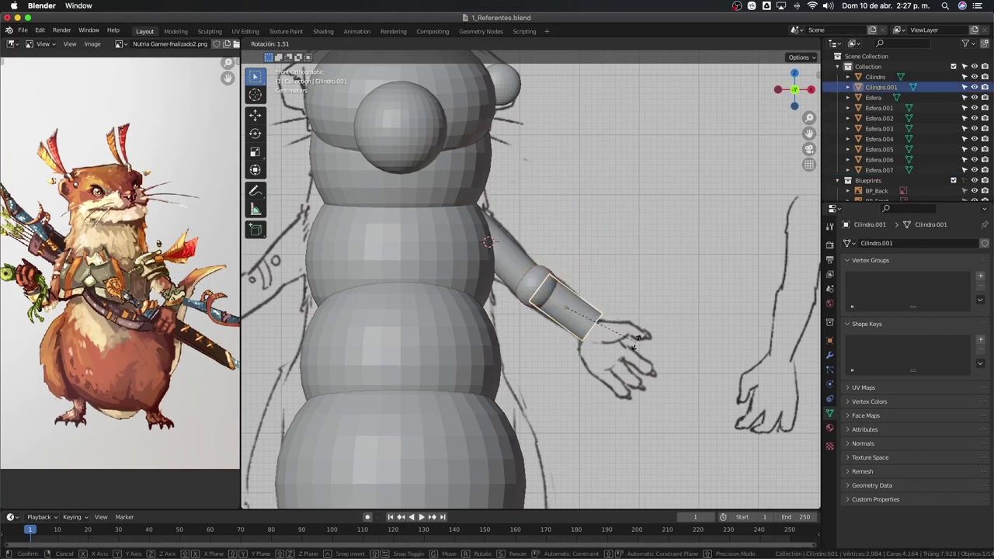
pyautogui.click(531, 289)
pyautogui.hotkey('shift', 'd')
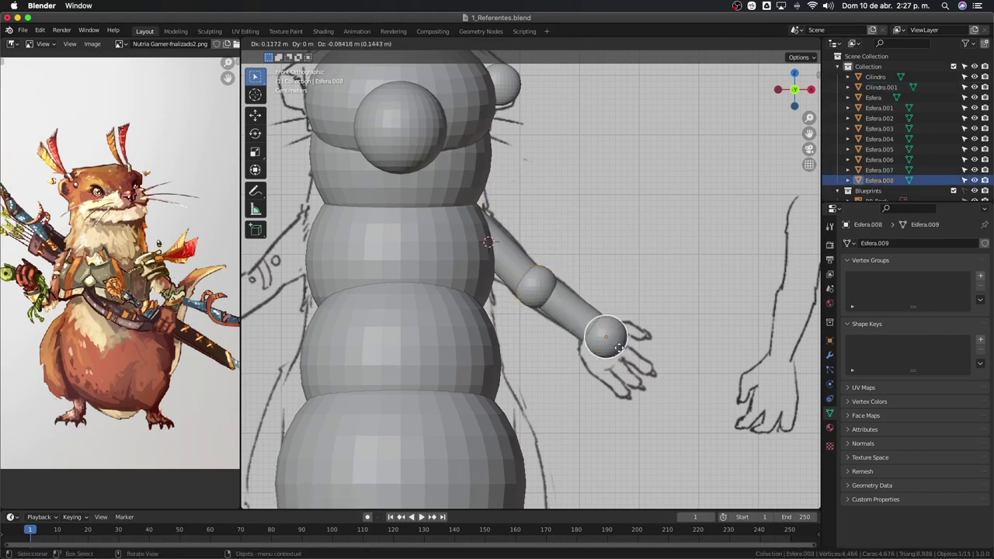
pyautogui.click(627, 357)
pyautogui.press('s')
pyautogui.click(634, 356)
pyautogui.press('g')
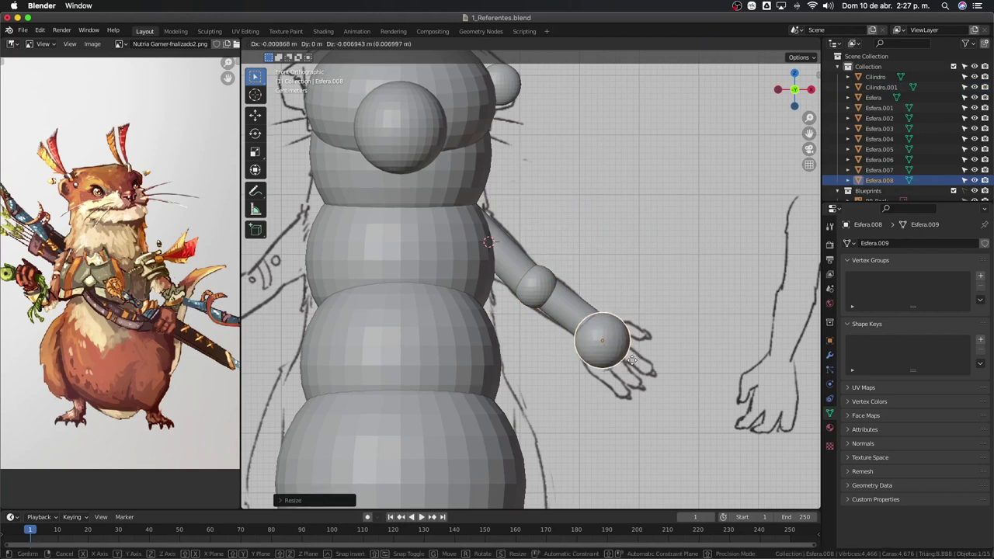
pyautogui.click(633, 361)
# Fine-tune the hand sphere's size and position over the sketched hand.
pyautogui.press('s')
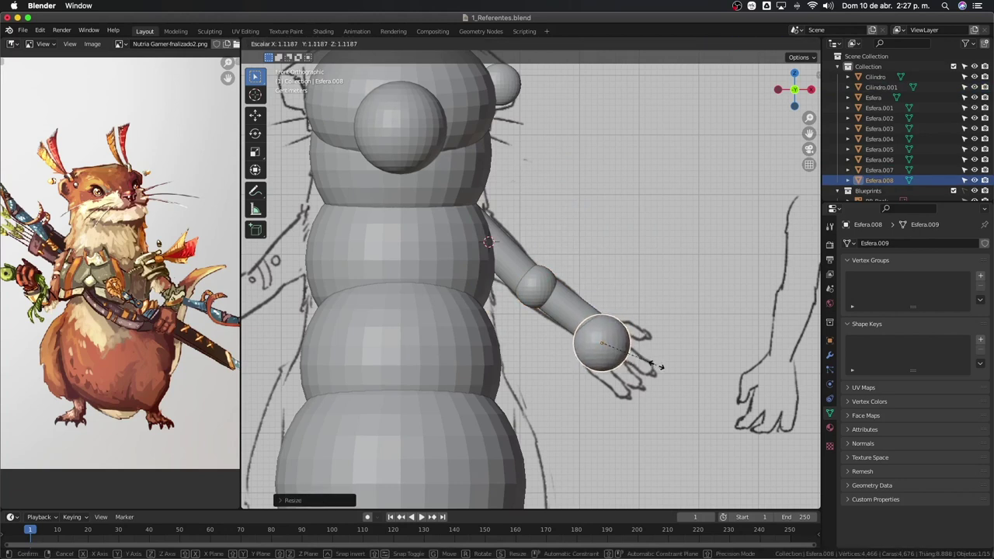
pyautogui.click(657, 365)
pyautogui.press('g')
pyautogui.click(619, 373)
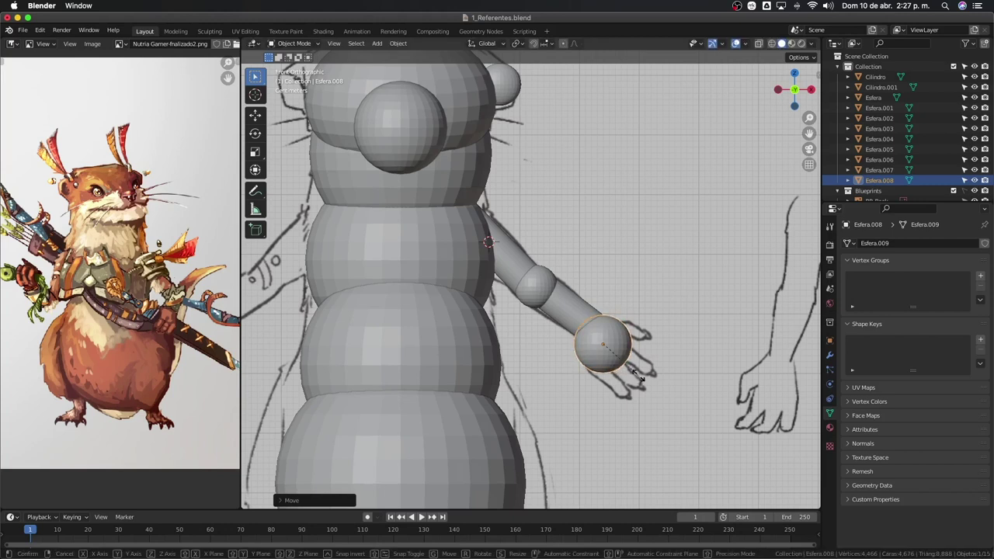
pyautogui.press('s')
pyautogui.click(639, 375)
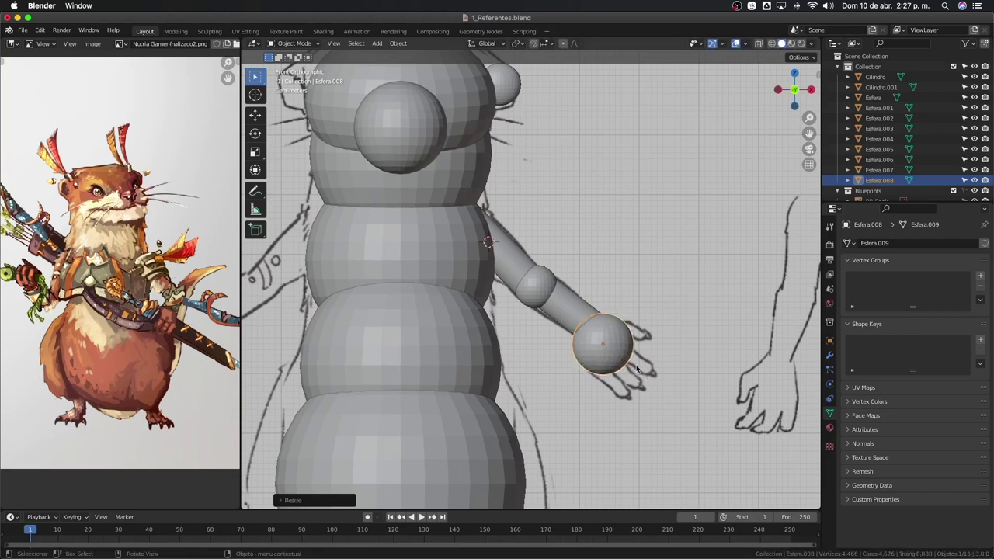
pyautogui.scroll(-1, 632, 315)
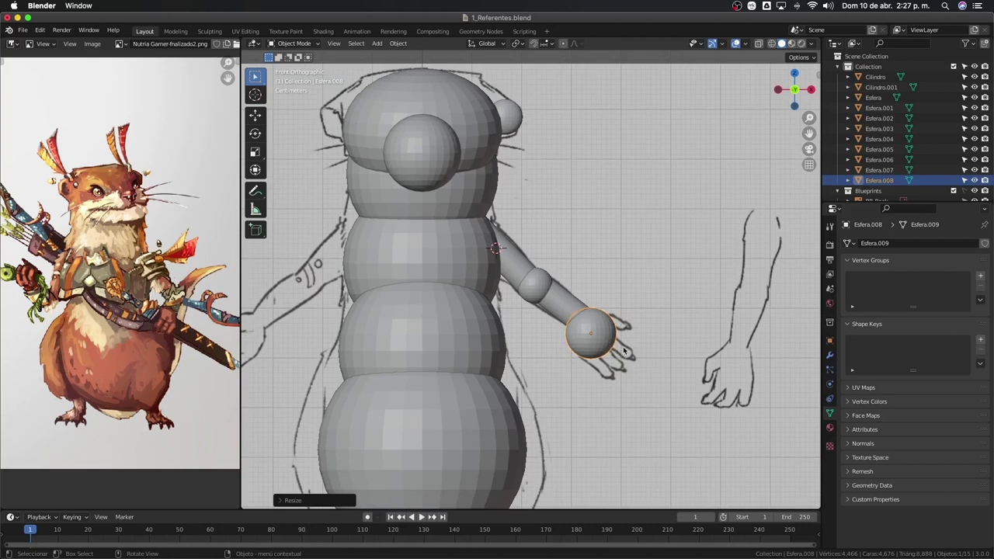
# Nudge the upper arm cylinder into place and bring the whole otter body into view.
pyautogui.click(537, 291)
pyautogui.press('g')
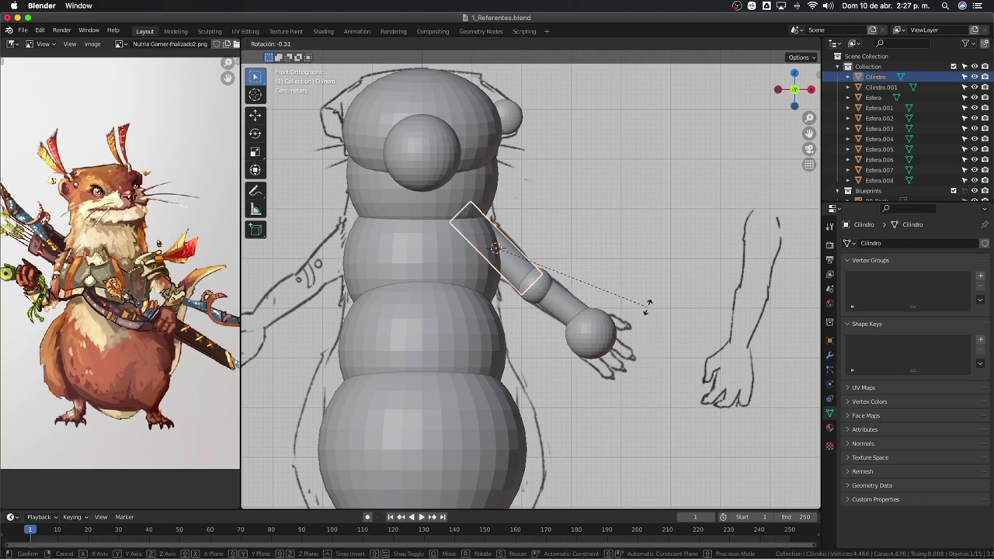
pyautogui.click(650, 306)
pyautogui.scroll(-1, 590, 334)
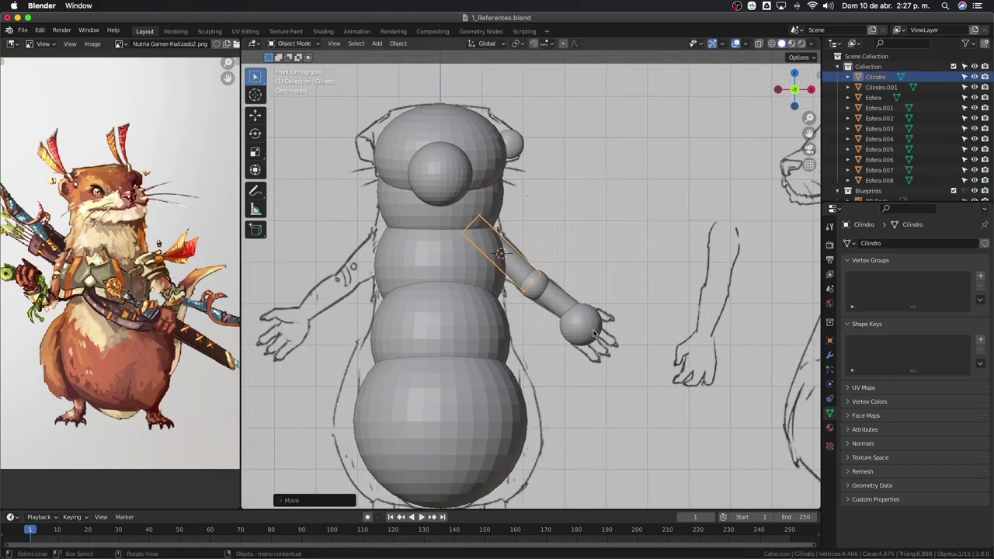
pyautogui.click(588, 329)
pyautogui.scroll(2, 588, 328)
pyautogui.scroll(-3, 575, 331)
pyautogui.keyDown('shift'); pyautogui.moveTo(571, 327); pyautogui.dragTo(582, 280, button='middle'); pyautogui.keyUp('shift')
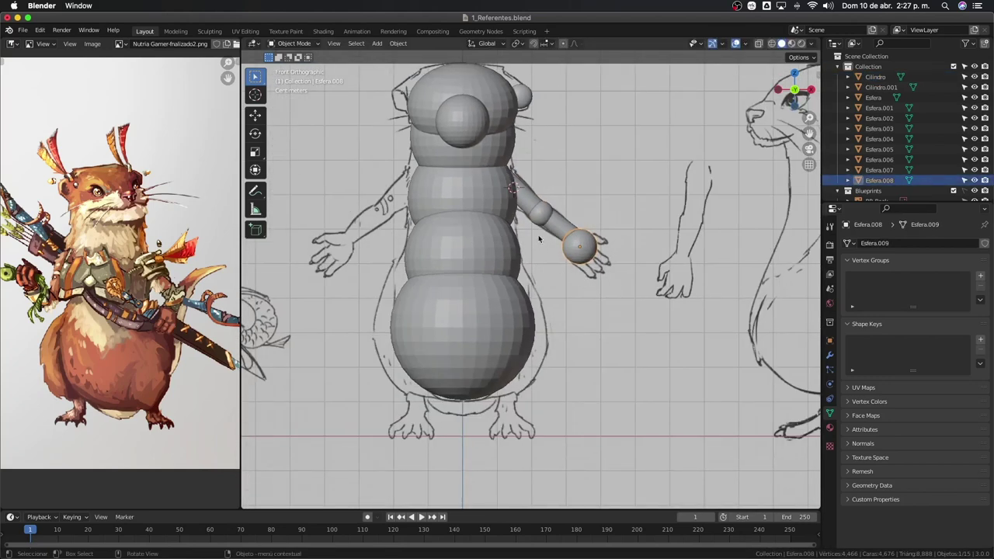
# Duplicate the bottom body sphere and stretch the copy vertically for the thigh.
pyautogui.click(538, 234)
pyautogui.click(484, 346)
pyautogui.hotkey('shift', 'd')
pyautogui.click(509, 351)
pyautogui.press('s')
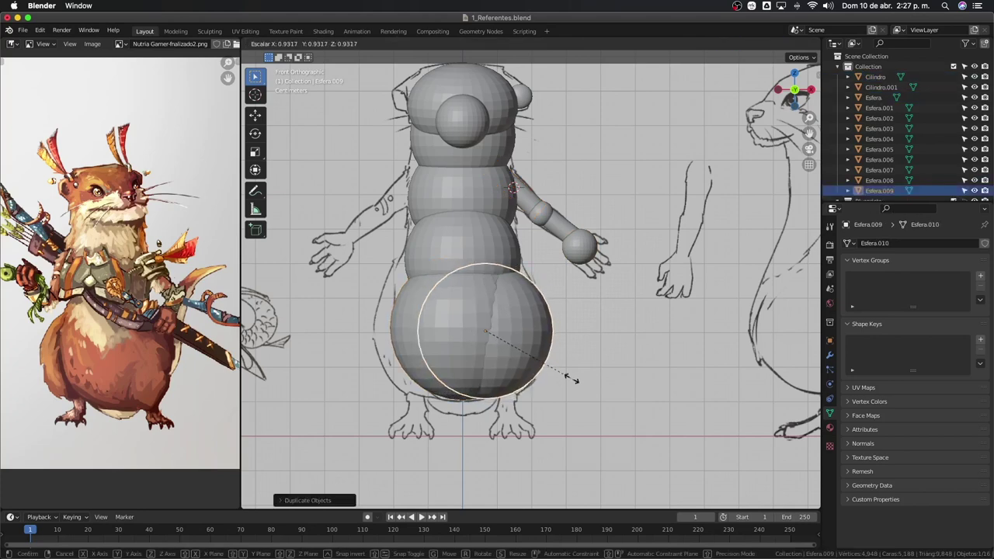
pyautogui.press('z')
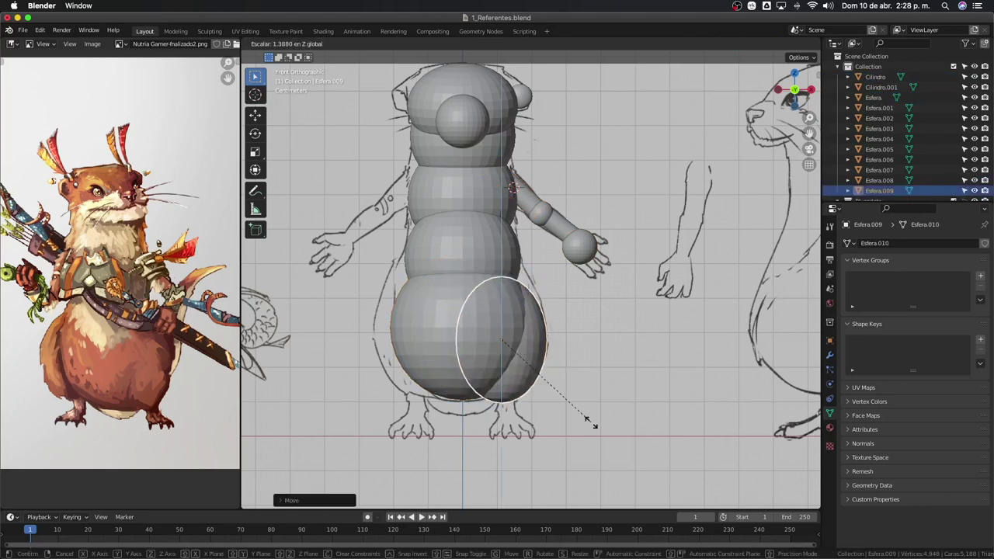
pyautogui.click(592, 416)
# In right side view, enlarge the thigh sphere and shift it along X.
pyautogui.press('KP_3')
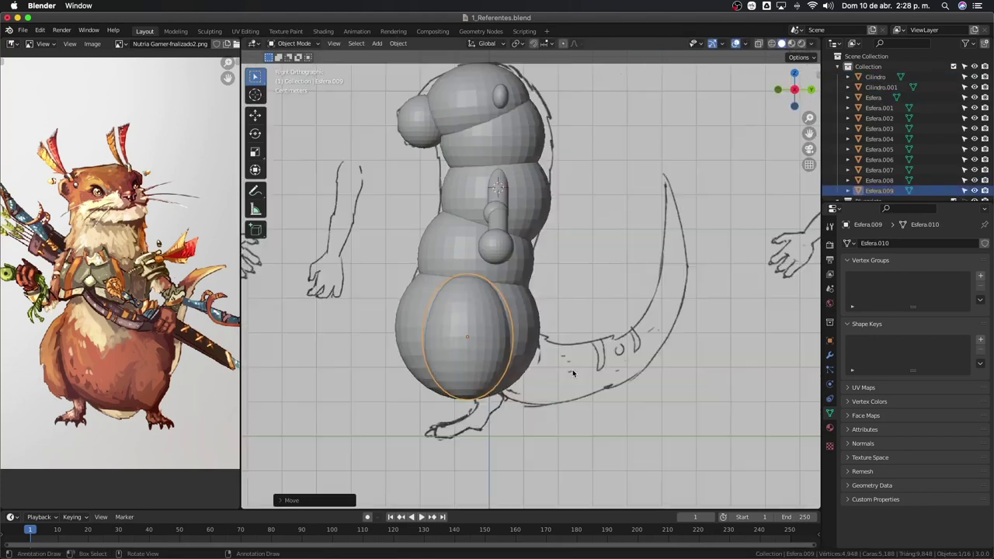
pyautogui.press('s')
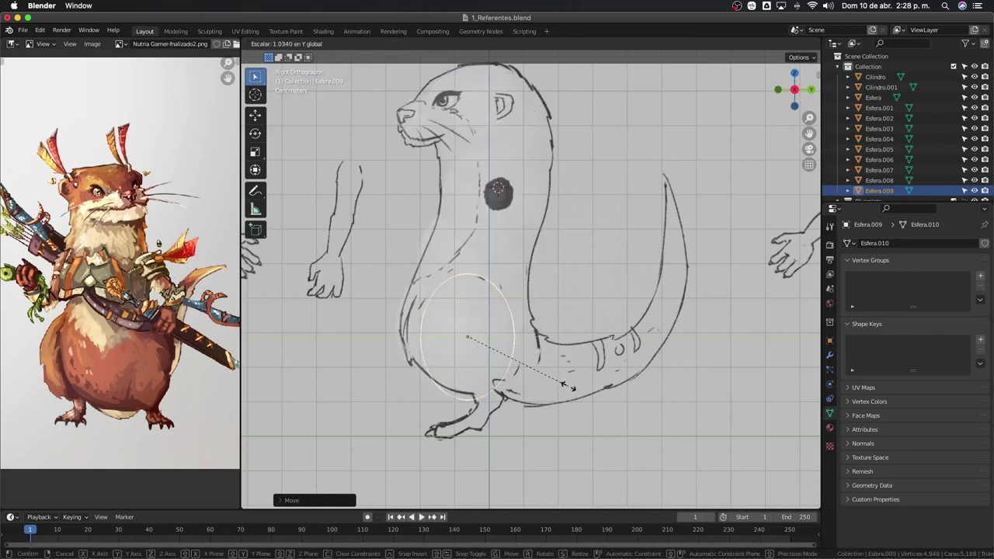
pyautogui.click(590, 396)
pyautogui.press('g')
pyautogui.press('x')
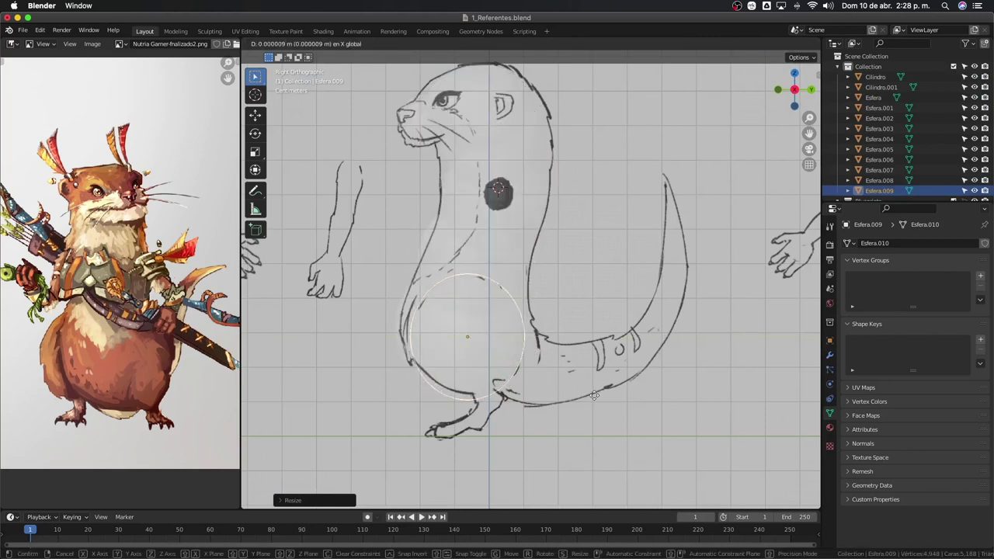
pyautogui.press('x')
# With X-ray off, refine the thigh sphere's proportions and X position, then check the front view.
pyautogui.press('x')
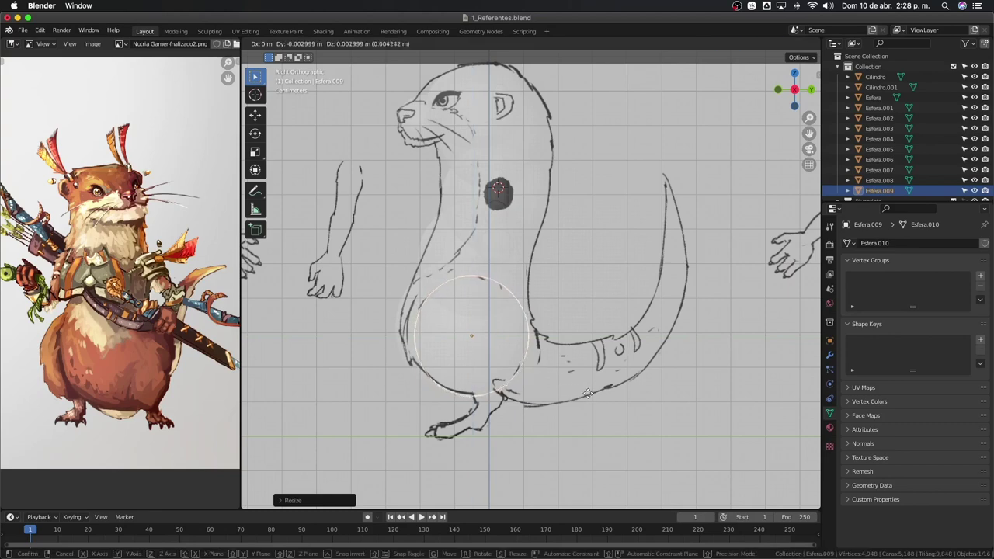
pyautogui.click(588, 394)
pyautogui.hotkey('alt', 'z')
pyautogui.moveTo(588, 394)
pyautogui.mouseDown(button='middle')
pyautogui.moveTo(542, 370)
pyautogui.moveTo(604, 388)
pyautogui.mouseUp(button='middle')
pyautogui.press('s')
pyautogui.press('x')
pyautogui.click(584, 391)
pyautogui.press('g')
pyautogui.press('x')
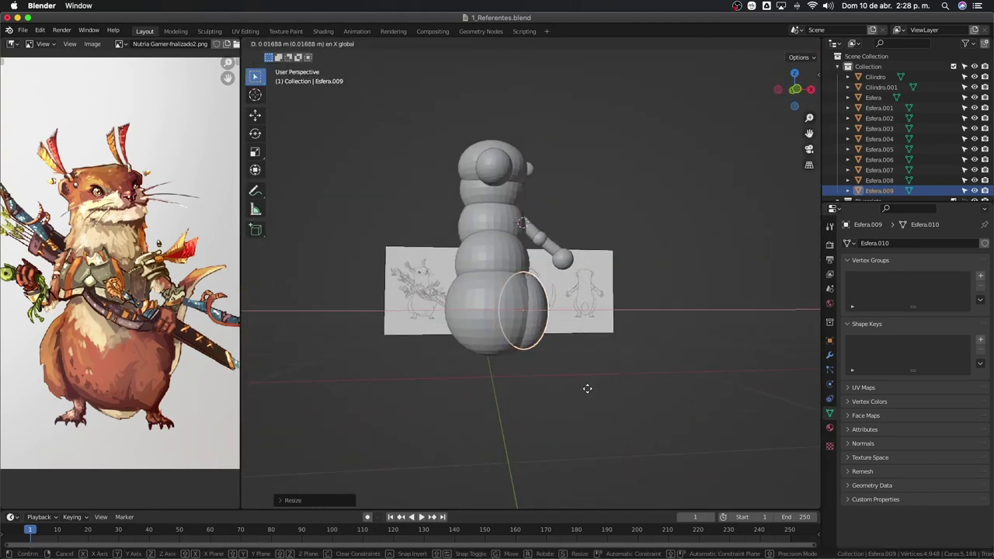
pyautogui.click(587, 389)
pyautogui.press('KP_1')
pyautogui.scroll(5, 581, 392)
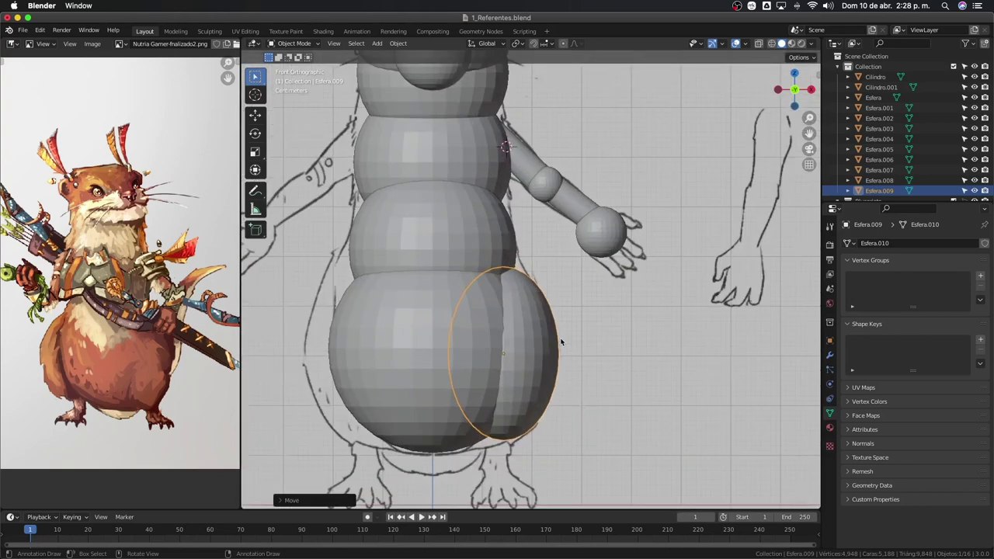
pyautogui.hotkey('shift', 's')
# Duplicate the arm cylinder, clear its rotation and place it under the lower body.
pyautogui.click(554, 205)
pyautogui.hotkey('shift', 'd')
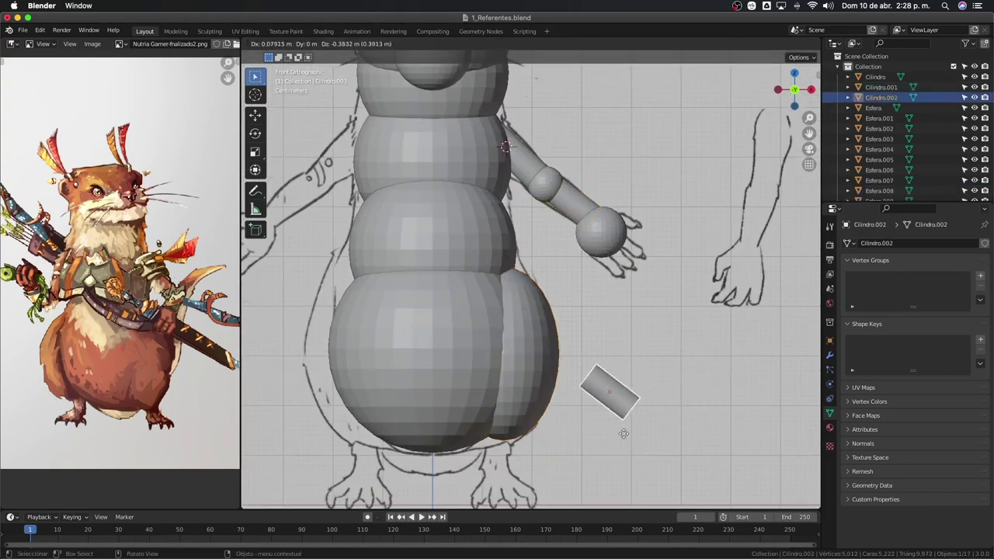
pyautogui.click(610, 478)
pyautogui.keyDown('shift'); pyautogui.moveTo(610, 478); pyautogui.dragTo(597, 397, button='middle'); pyautogui.keyUp('shift')
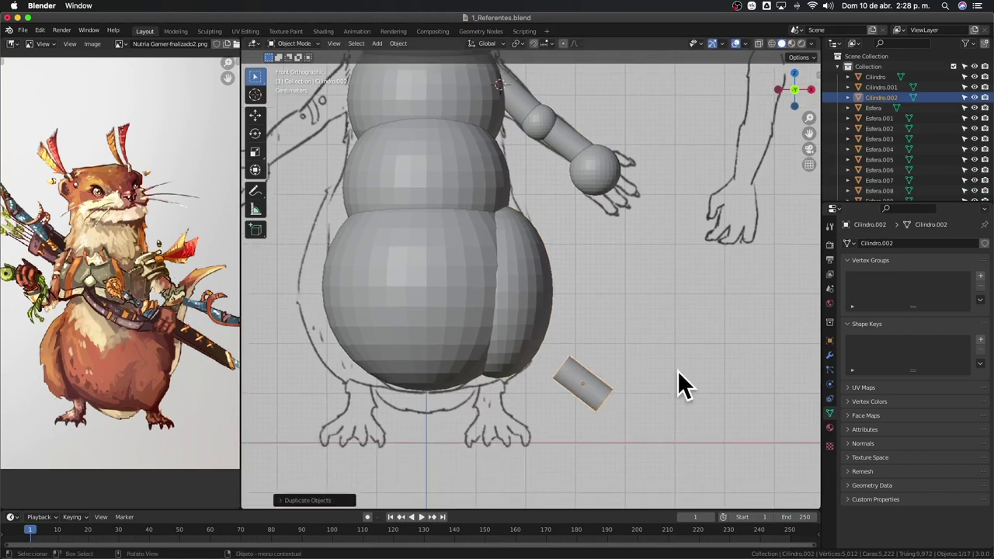
pyautogui.hotkey('alt', 'r')
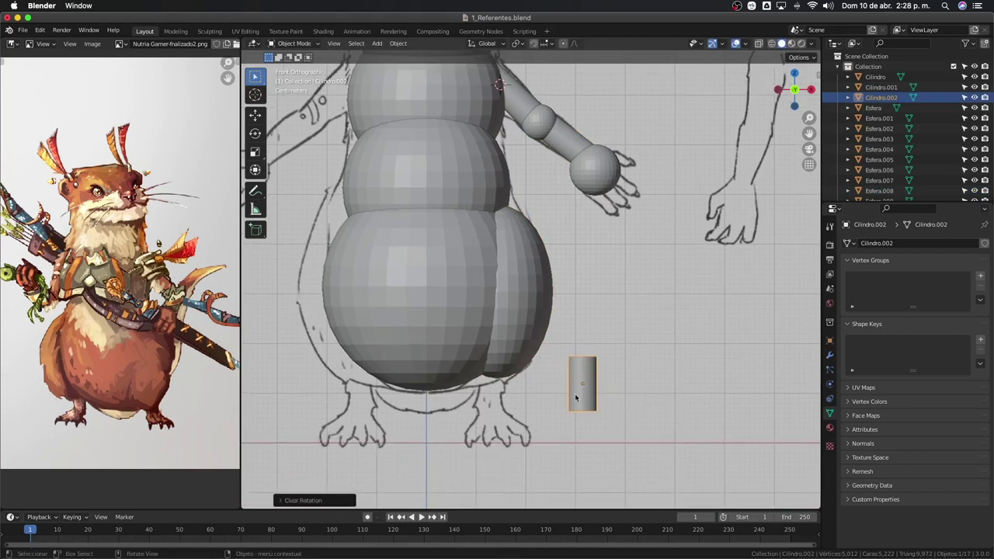
pyautogui.moveTo(576, 398); pyautogui.dragTo(493, 397)
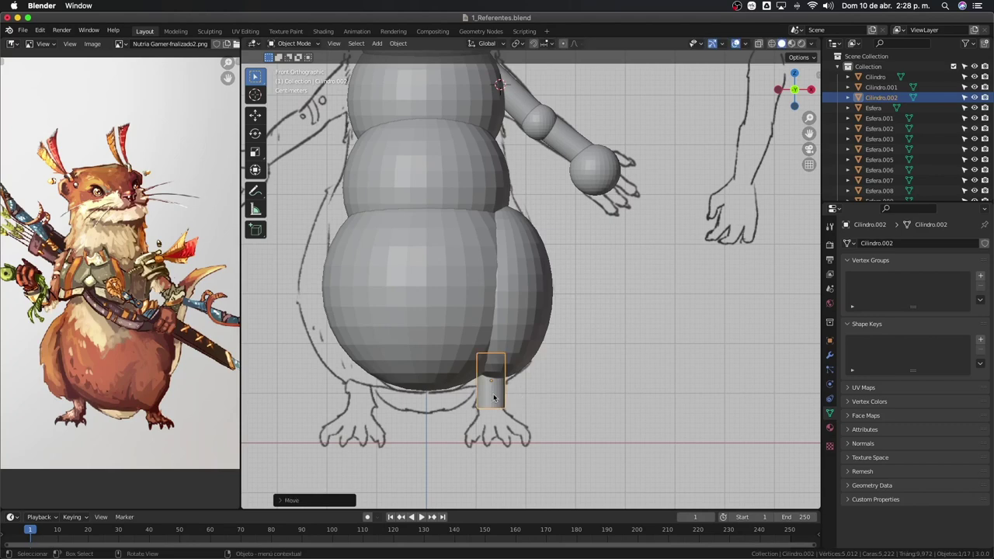
pyautogui.press('KP_3')
pyautogui.scroll(2, 547, 412)
# In side view, tilt the leg cylinder toward the sketched foot and shorten it.
pyautogui.press('r')
pyautogui.click(555, 425)
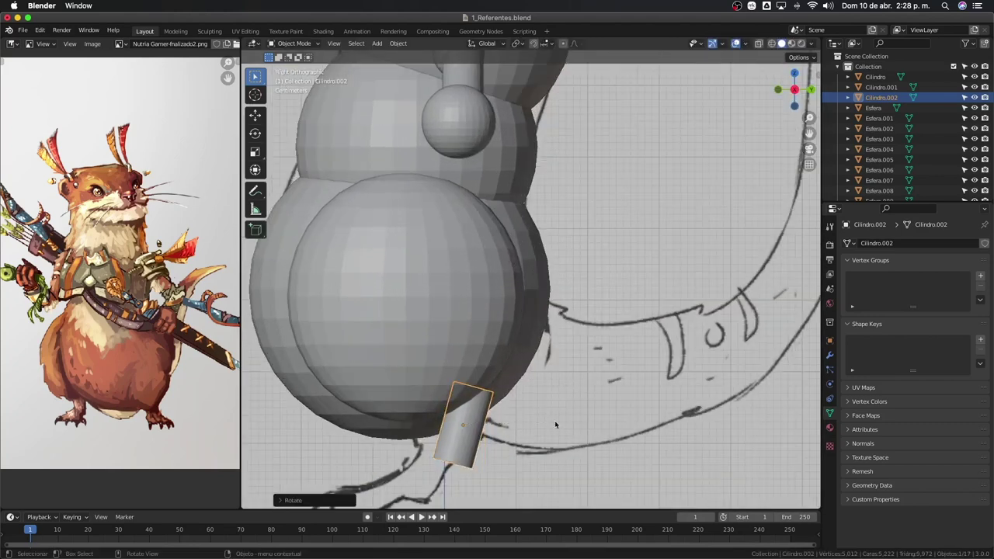
pyautogui.press('g')
pyautogui.click(535, 471)
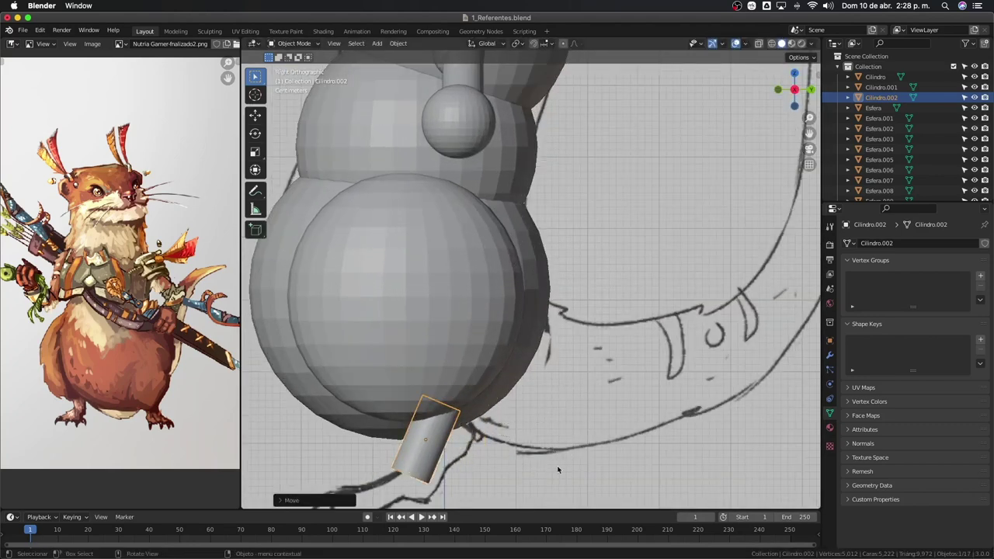
pyautogui.press('r')
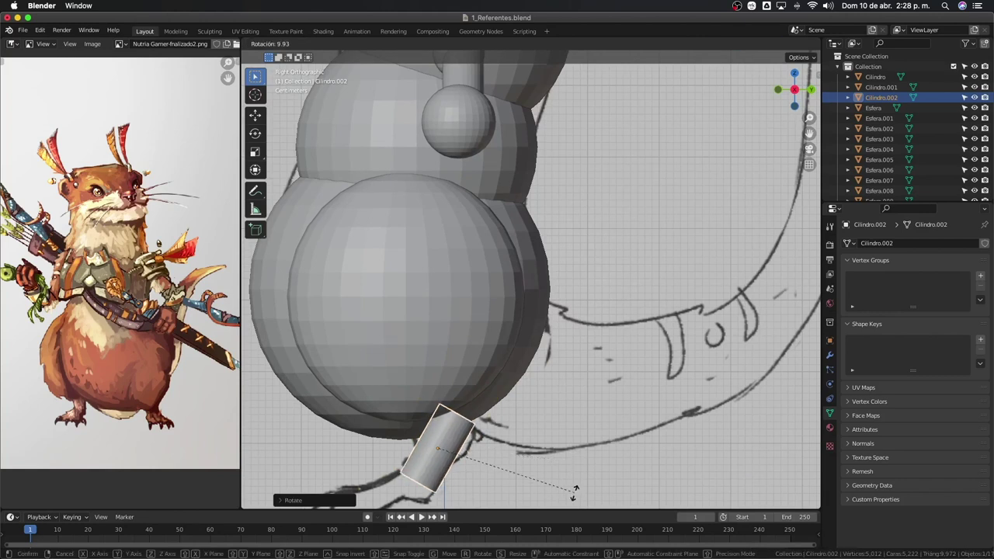
pyautogui.click(575, 491)
pyautogui.press('s')
pyautogui.click(530, 472)
pyautogui.press('g')
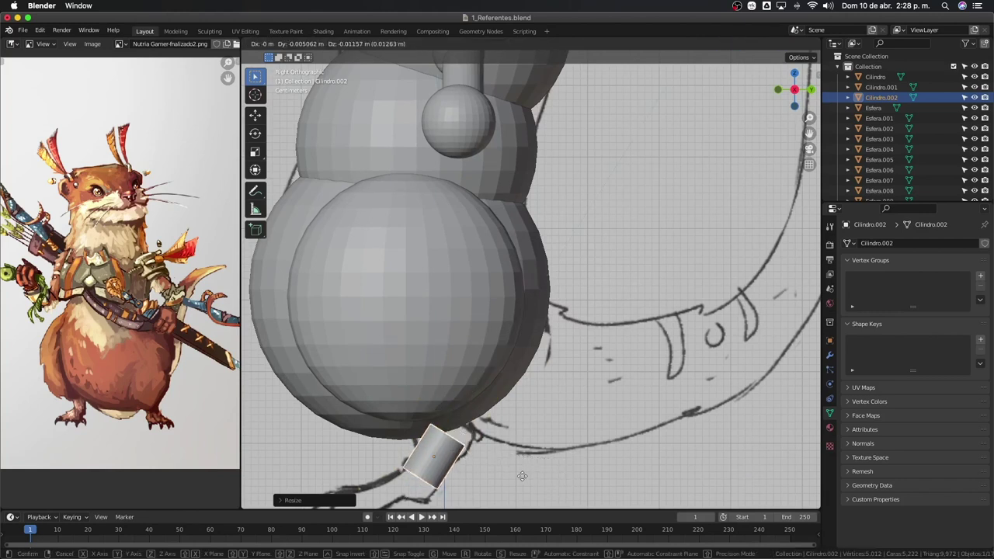
pyautogui.click(519, 476)
# Lengthen the leg cylinder, seat it beneath the thigh sphere and verify it in 3D.
pyautogui.press('z')
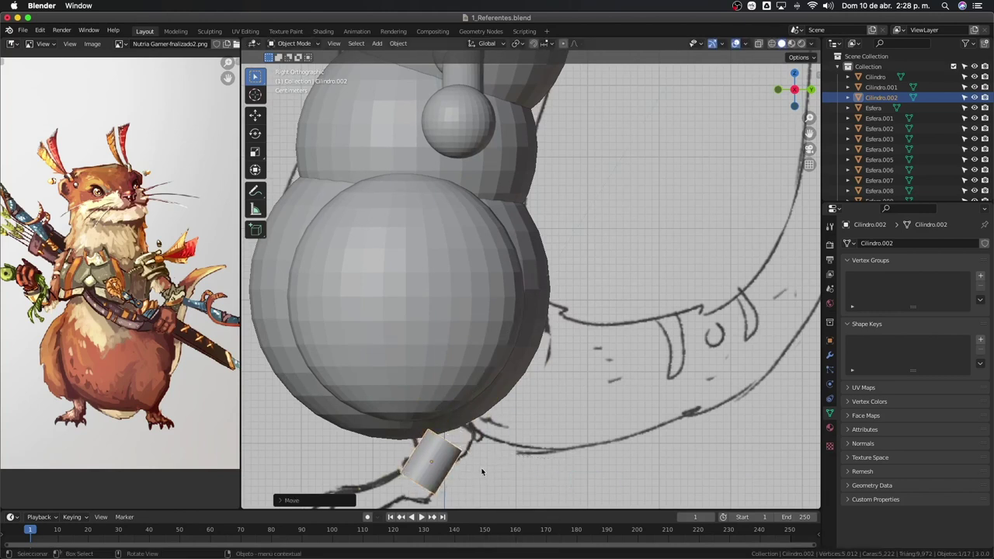
pyautogui.rightClick(529, 456)
pyautogui.press('Escape')
pyautogui.press('s')
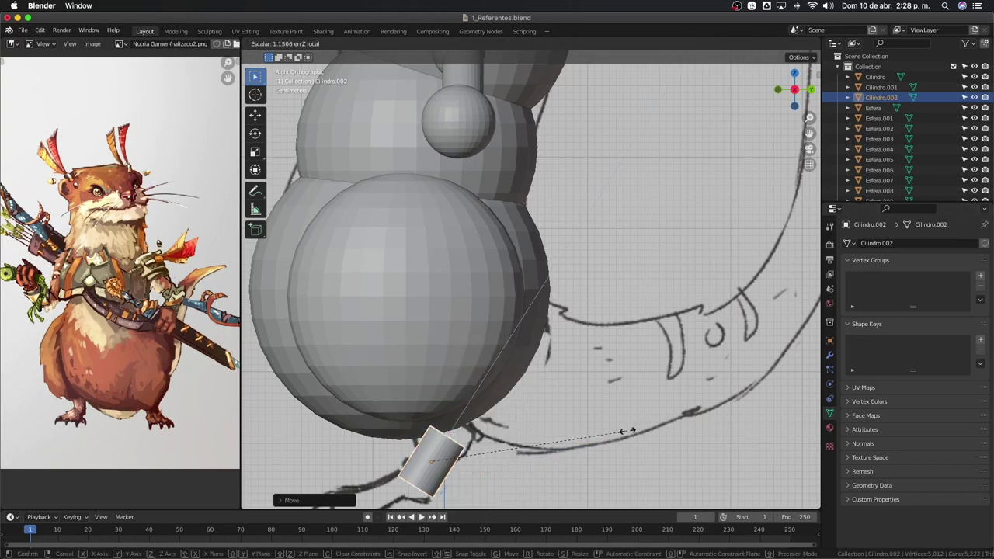
pyautogui.click(628, 436)
pyautogui.press('g')
pyautogui.click(614, 423)
pyautogui.scroll(-5, 530, 352)
pyautogui.moveTo(530, 352)
pyautogui.mouseDown(button='middle')
pyautogui.moveTo(611, 373)
pyautogui.moveTo(523, 363)
pyautogui.mouseUp(button='middle')
pyautogui.press('KP_3')
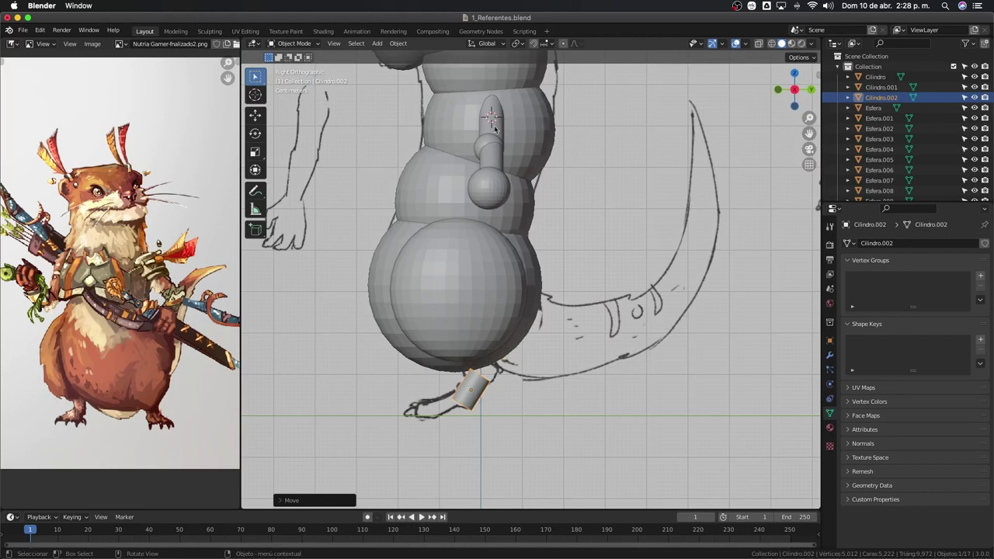
pyautogui.click(487, 148)
# Shift the small arm sphere slightly along the Y axis.
pyautogui.press('g')
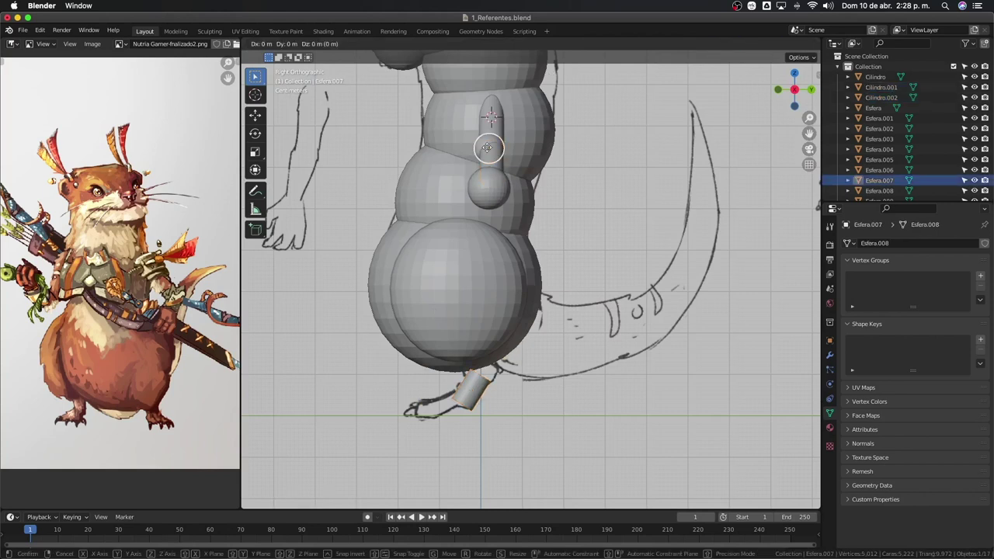
pyautogui.press('y')
pyautogui.press('y')
pyautogui.click(491, 147)
# Copy the small arm sphere to the knee joint between thigh and leg, aligning it along X.
pyautogui.hotkey('shift', 'd')
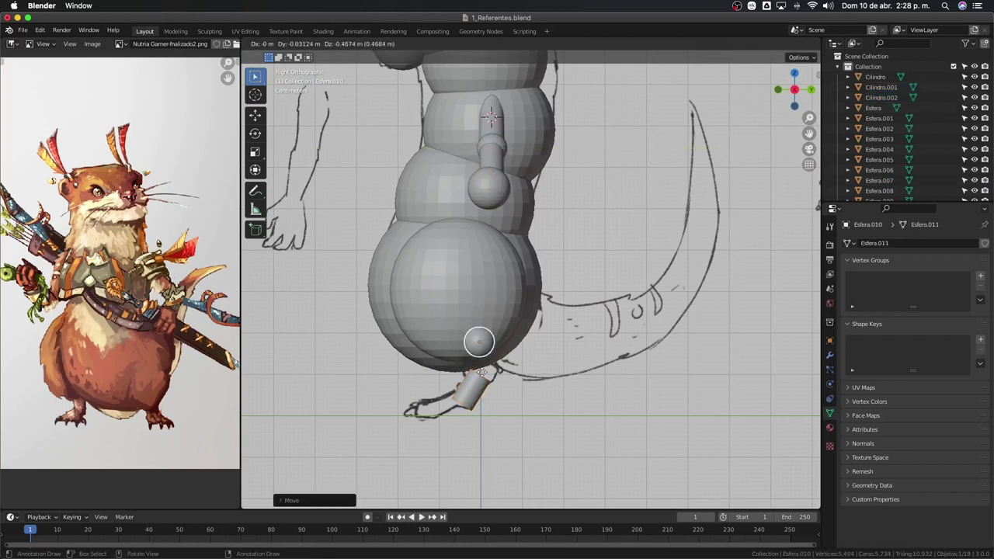
pyautogui.click(488, 393)
pyautogui.moveTo(487, 392); pyautogui.dragTo(660, 366, button='middle')
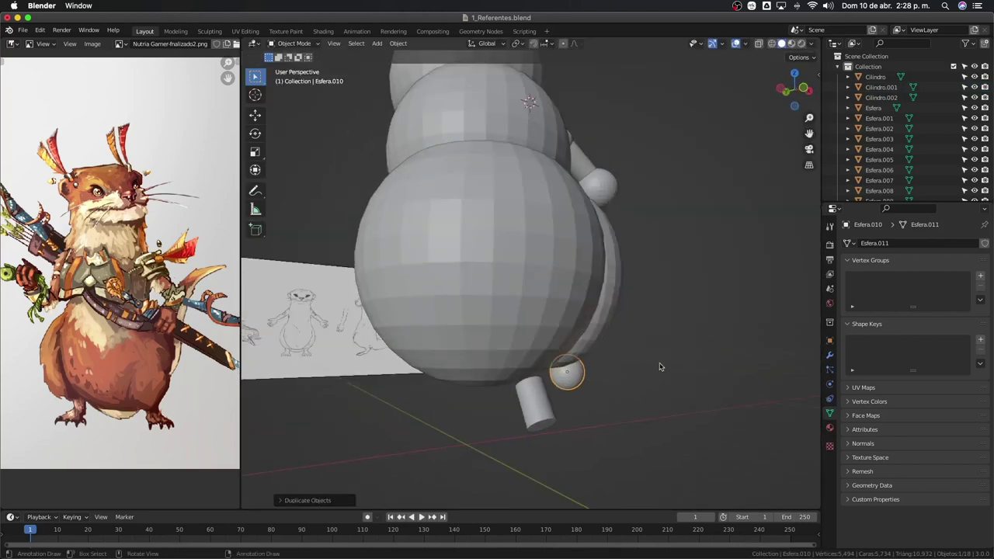
pyautogui.press('KP_1')
pyautogui.hotkey('shift', 'd')
pyautogui.press('x')
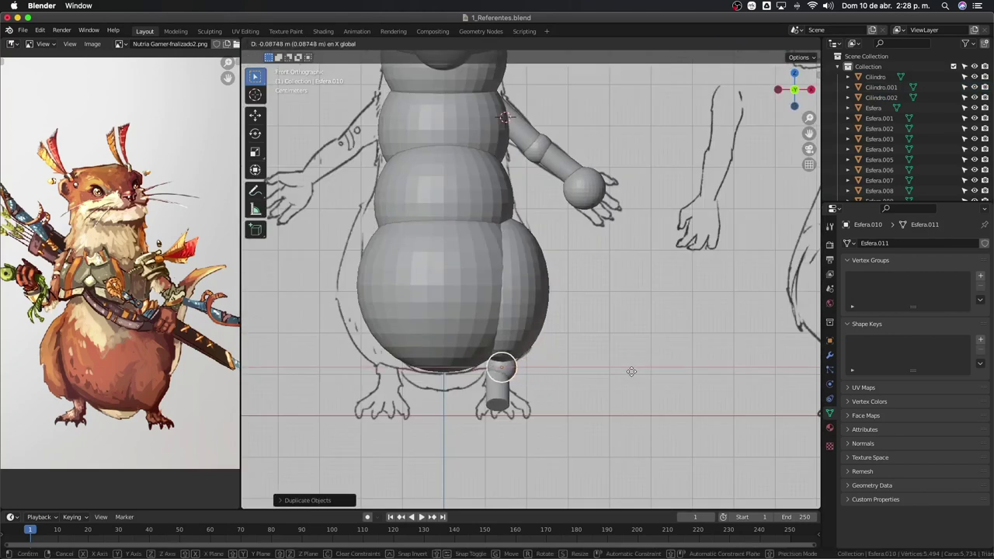
pyautogui.click(627, 371)
pyautogui.scroll(-2, 626, 371)
pyautogui.moveTo(626, 373); pyautogui.dragTo(510, 373, button='middle')
pyautogui.press('KP_3')
pyautogui.scroll(3, 510, 365)
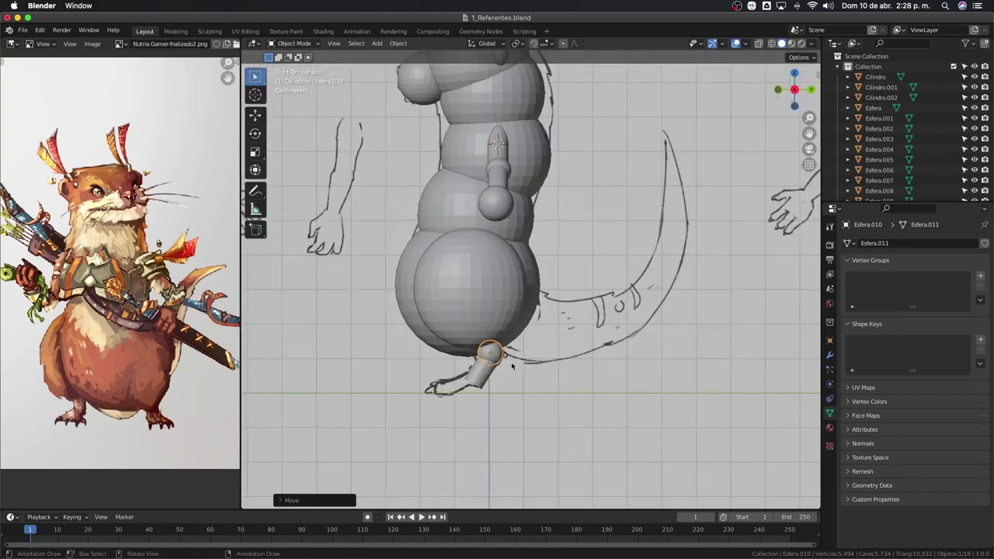
pyautogui.scroll(-2, 566, 331)
# Compare the tail with the sketch in X-ray, drawing a guide line across it.
pyautogui.hotkey('alt', 'z')
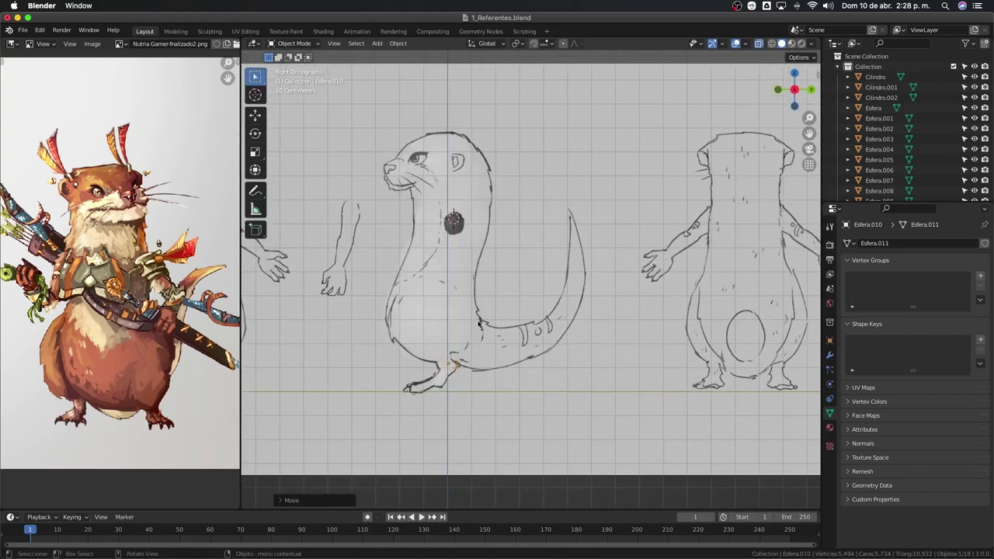
pyautogui.hotkey('alt', 'z')
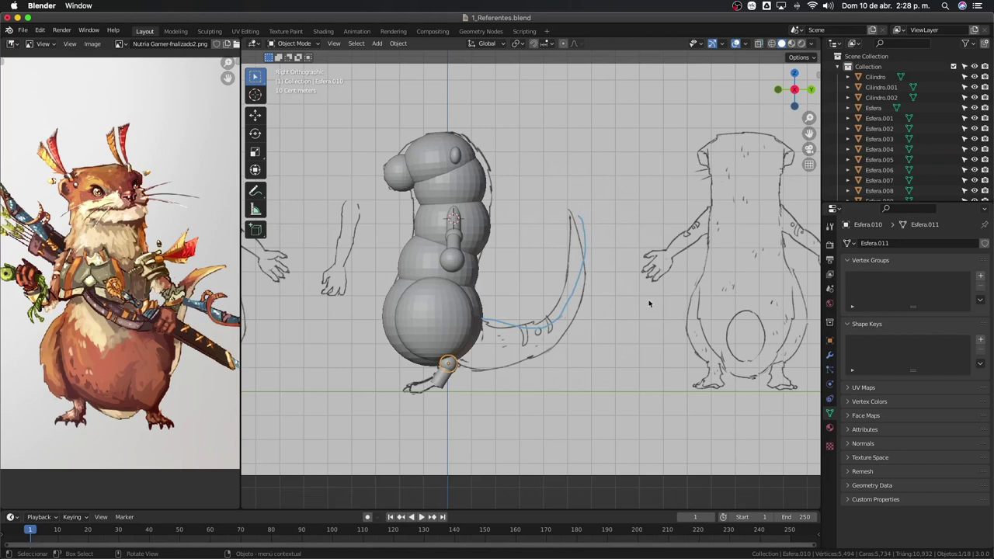
pyautogui.hotkey('alt', 'z')
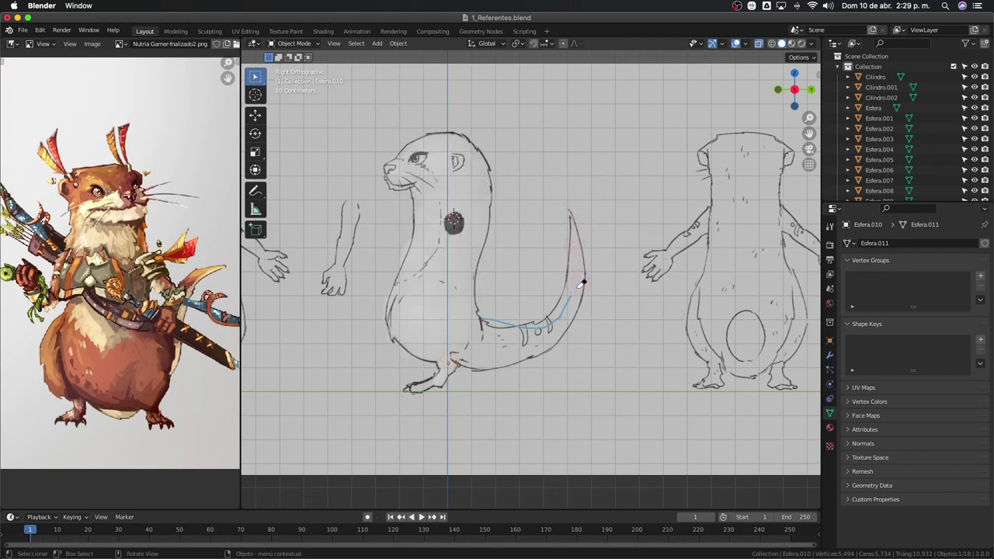
pyautogui.hotkey('alt', 'z')
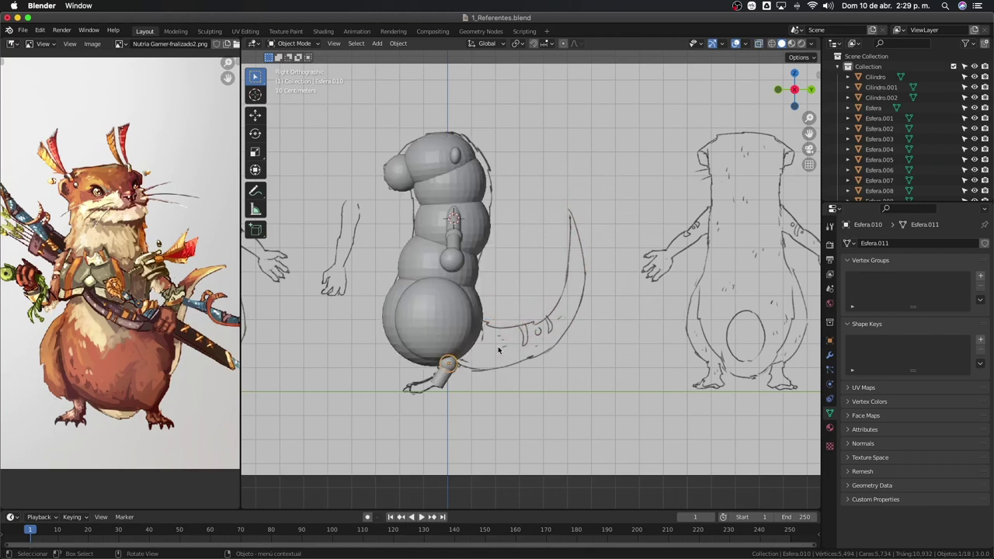
pyautogui.hotkey('alt', 'z')
pyautogui.hotkey('alt', 'z')
pyautogui.moveTo(482, 326); pyautogui.dragTo(629, 321)
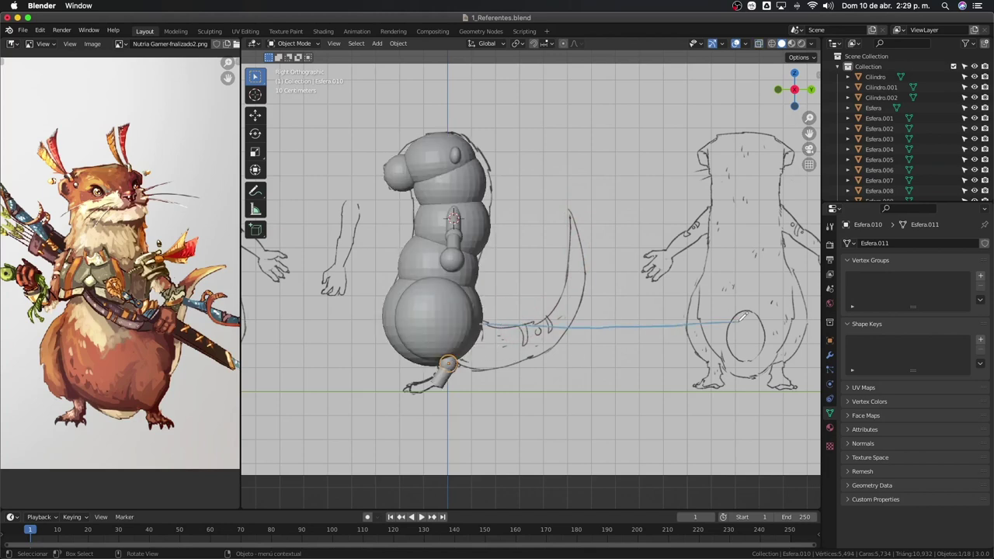
pyautogui.hotkey('alt', 'z')
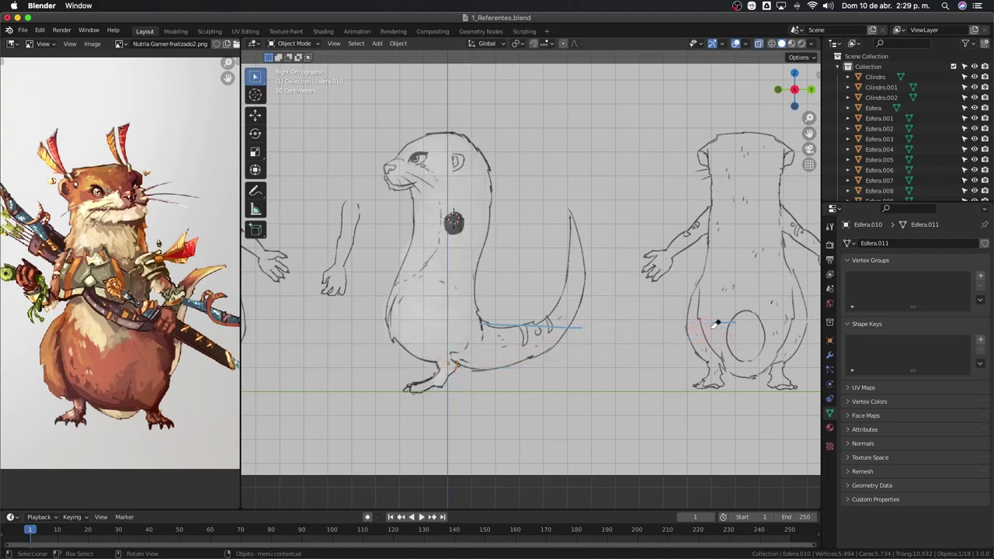
pyautogui.hotkey('alt', 'z')
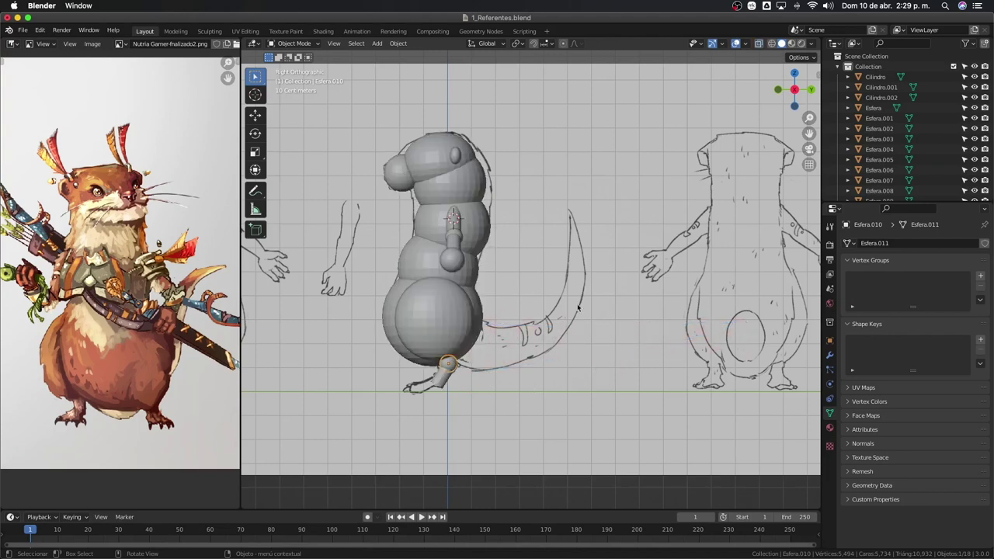
pyautogui.scroll(2, 596, 243)
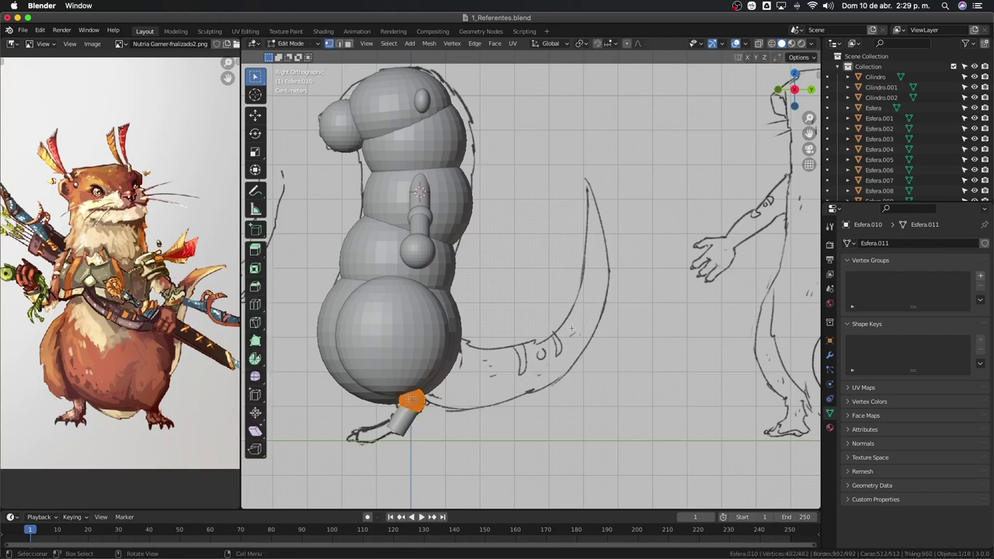
# Add a cylinder rotated 90°, shrink it and place it near the otter's hips.
pyautogui.hotkey('shift', 'a')
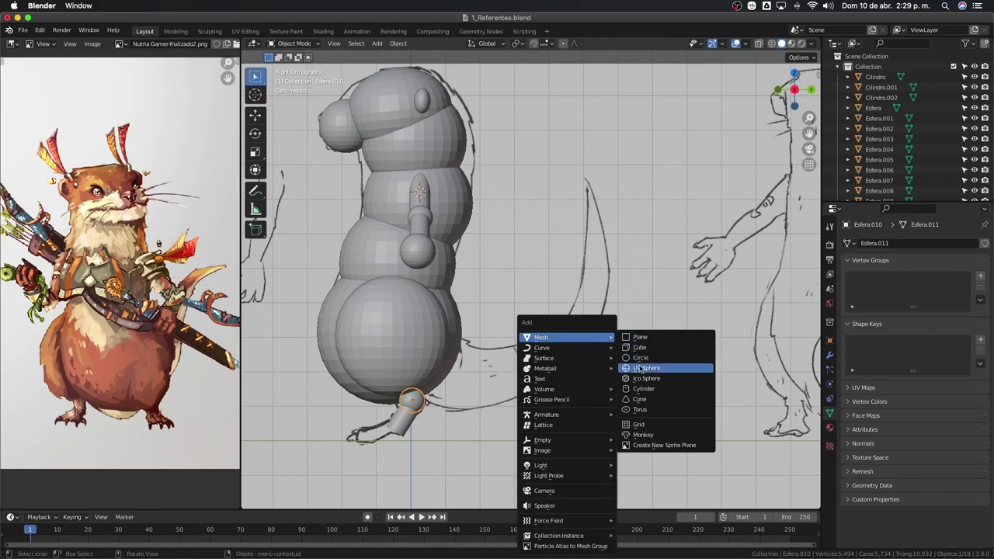
pyautogui.click(638, 389)
pyautogui.scroll(-5, 566, 321)
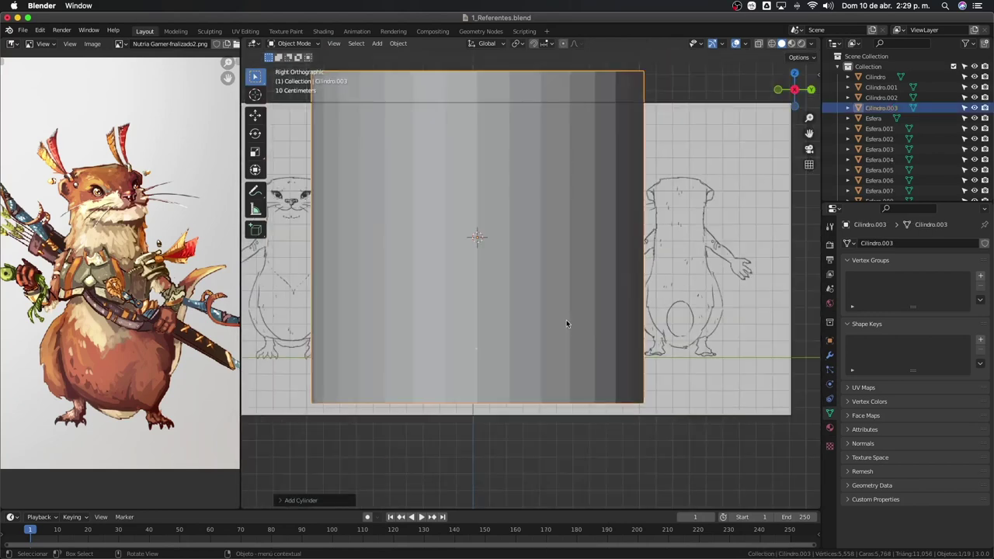
pyautogui.write('r90')
pyautogui.press('Return')
pyautogui.press('s')
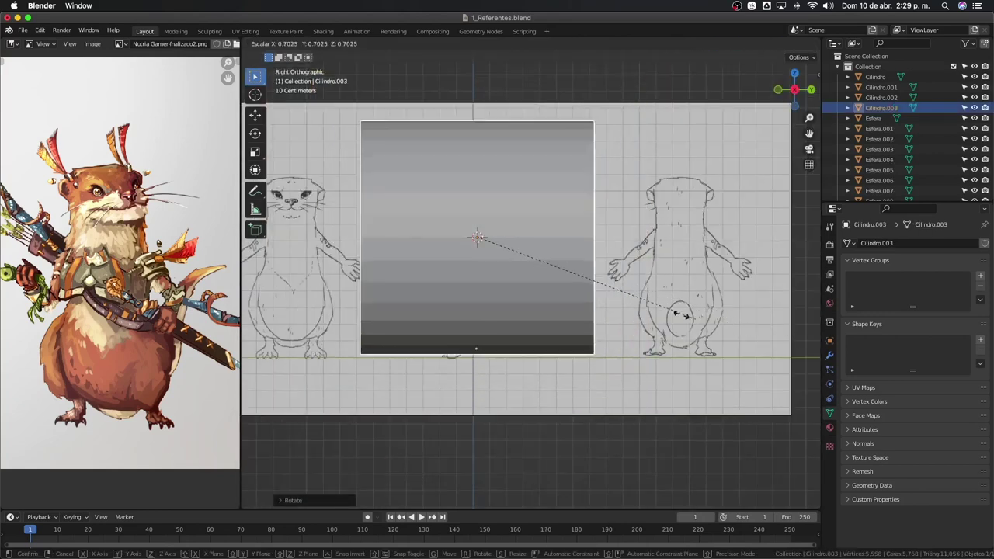
pyautogui.click(506, 280)
pyautogui.press('g')
pyautogui.scroll(3, 559, 370)
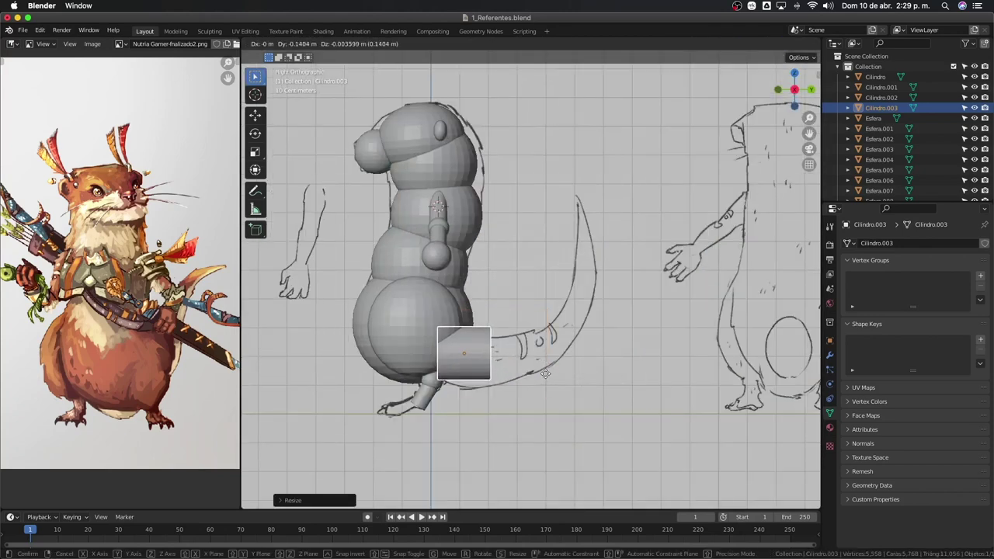
pyautogui.click(547, 376)
# In see-through Edit Mode, try stretching the cylinder's vertices along Y, then cancel.
pyautogui.press('KP_1')
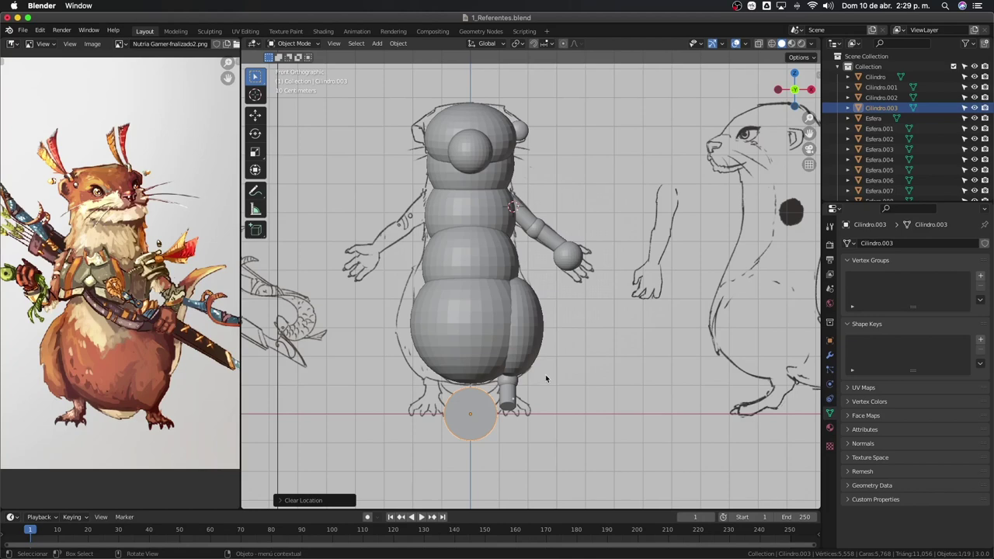
pyautogui.click(546, 379)
pyautogui.press('KP_3')
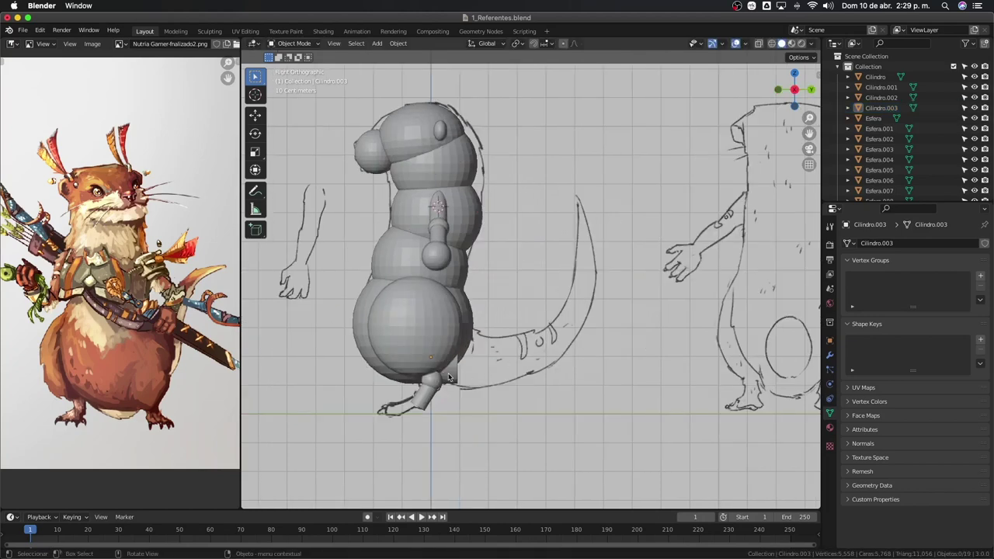
pyautogui.click(448, 378)
pyautogui.press('Tab')
pyautogui.hotkey('alt', 'z')
pyautogui.moveTo(485, 314); pyautogui.dragTo(439, 423)
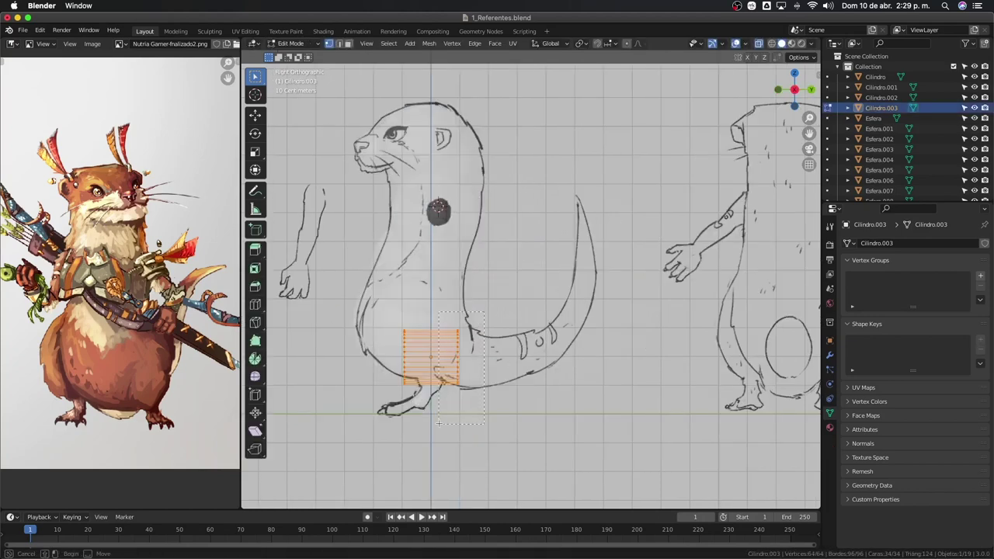
pyautogui.press('g')
pyautogui.press('y')
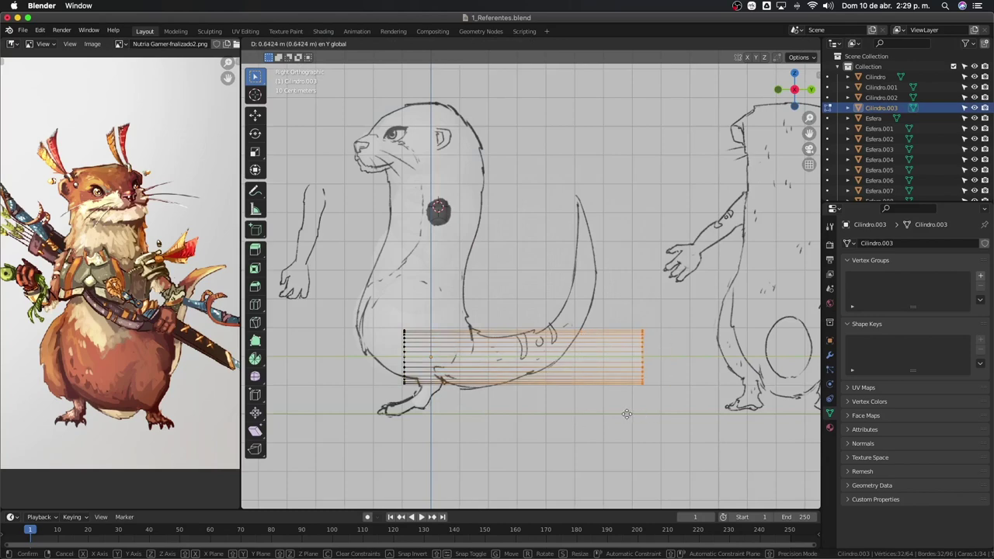
pyautogui.press('Escape')
pyautogui.press('Tab')
pyautogui.hotkey('alt', 'z')
pyautogui.scroll(3, 463, 388)
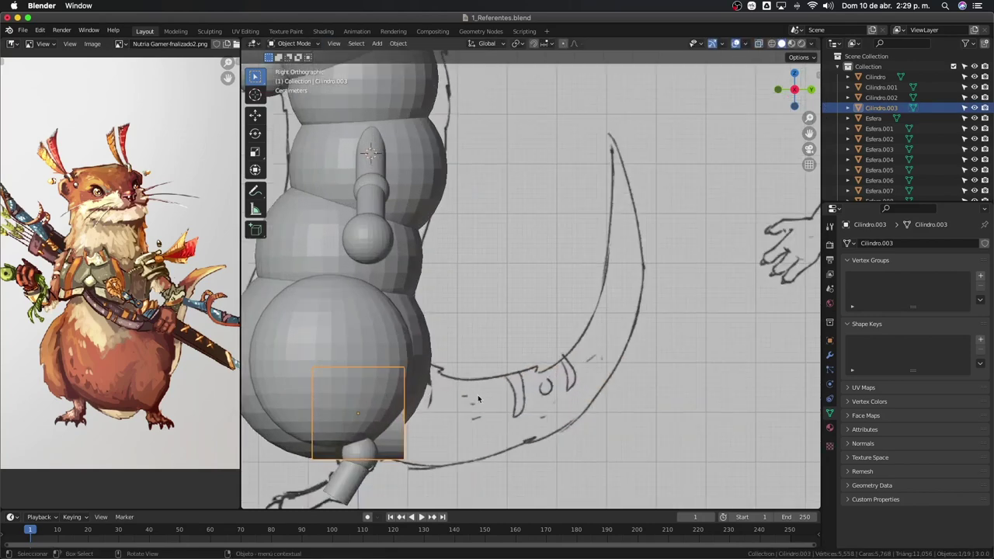
# Lengthen the cylinder along its Z axis and slide it along Y behind the hips.
pyautogui.press('s')
pyautogui.press('z')
pyautogui.press('z')
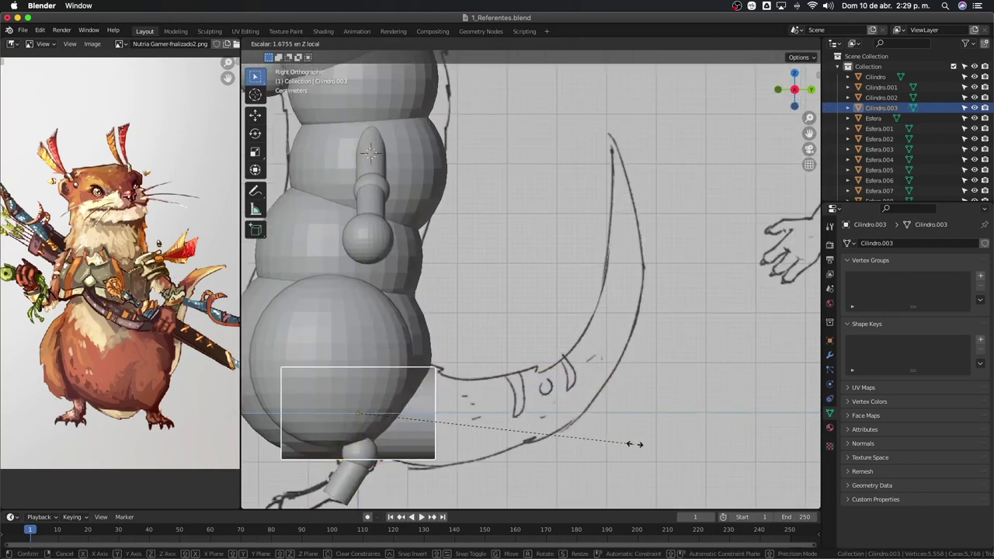
pyautogui.click(799, 445)
pyautogui.click(398, 420)
pyautogui.scroll(-2, 398, 420)
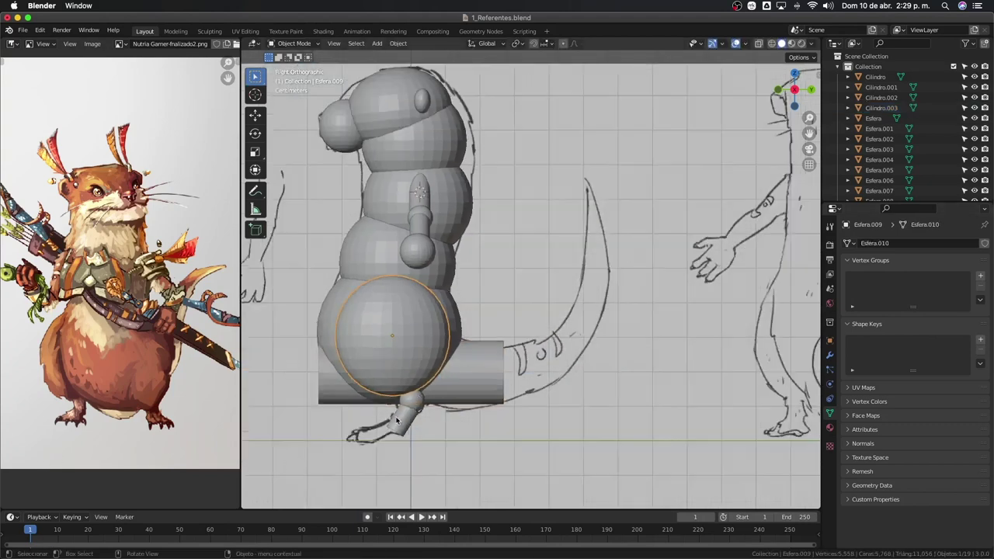
pyautogui.scroll(-1, 397, 420)
pyautogui.click(465, 379)
pyautogui.press('g')
pyautogui.press('y')
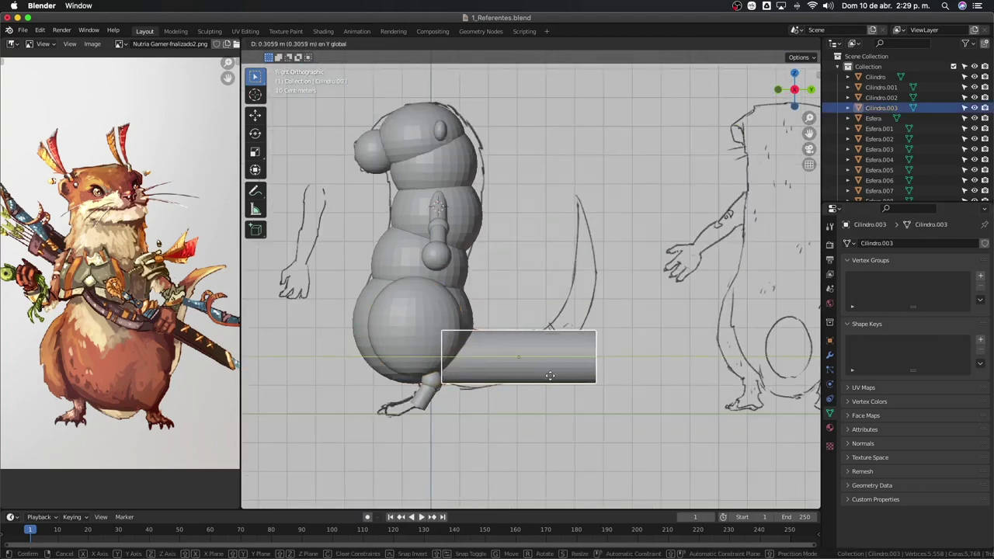
pyautogui.click(550, 375)
# Delete the tail cylinder, then undo to restore it.
pyautogui.scroll(3, 529, 397)
pyautogui.scroll(-3, 529, 397)
pyautogui.scroll(4, 560, 386)
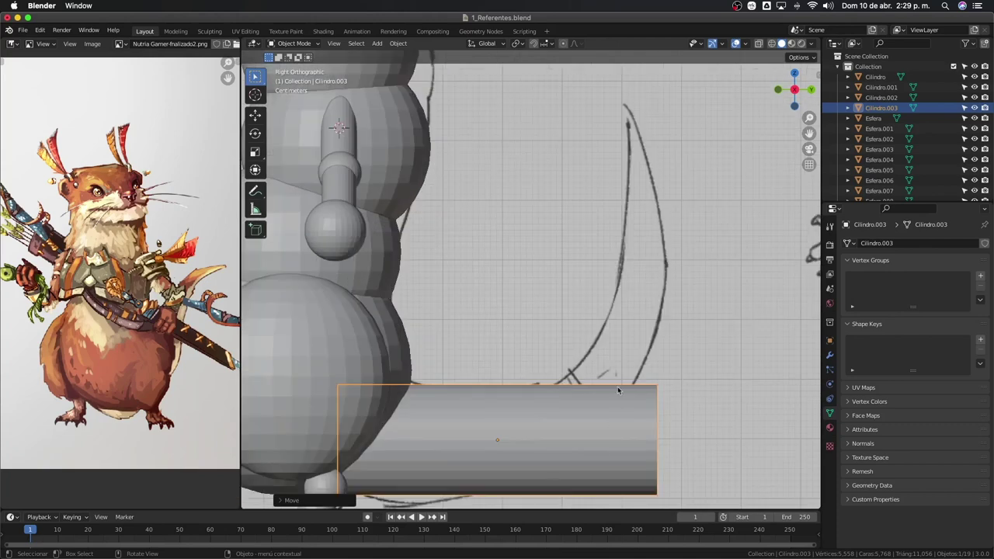
pyautogui.scroll(-3, 619, 391)
pyautogui.press('x')
pyautogui.click(566, 380)
pyautogui.hotkey('shift', 'a')
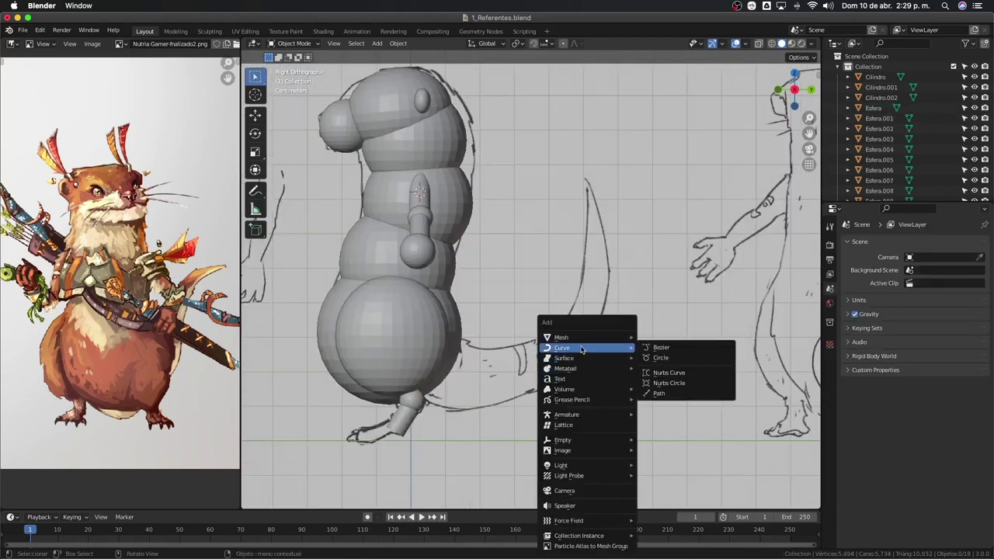
pyautogui.hotkey('ctrl', 'z')
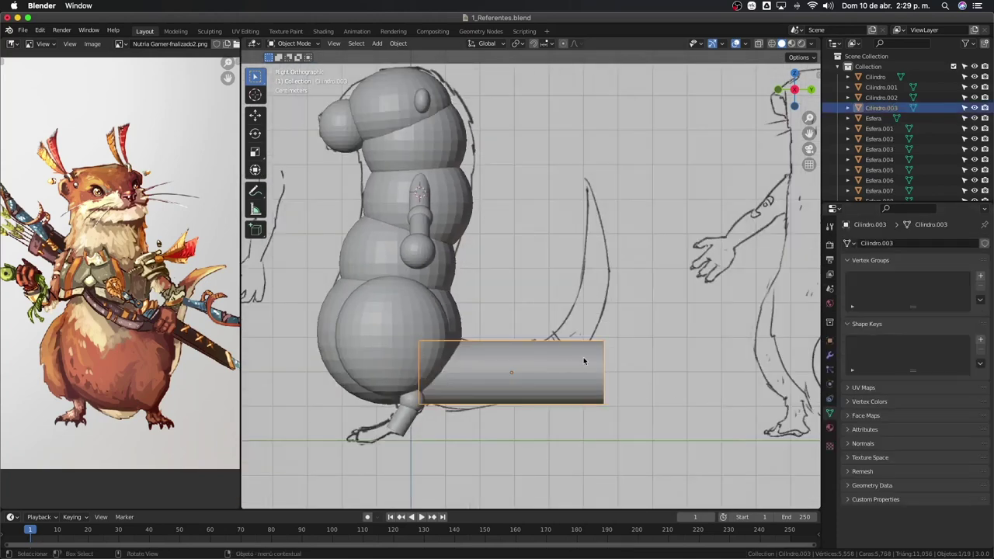
# Stretch the tail cylinder longer along its own Z axis.
pyautogui.press('Tab')
pyautogui.press('g')
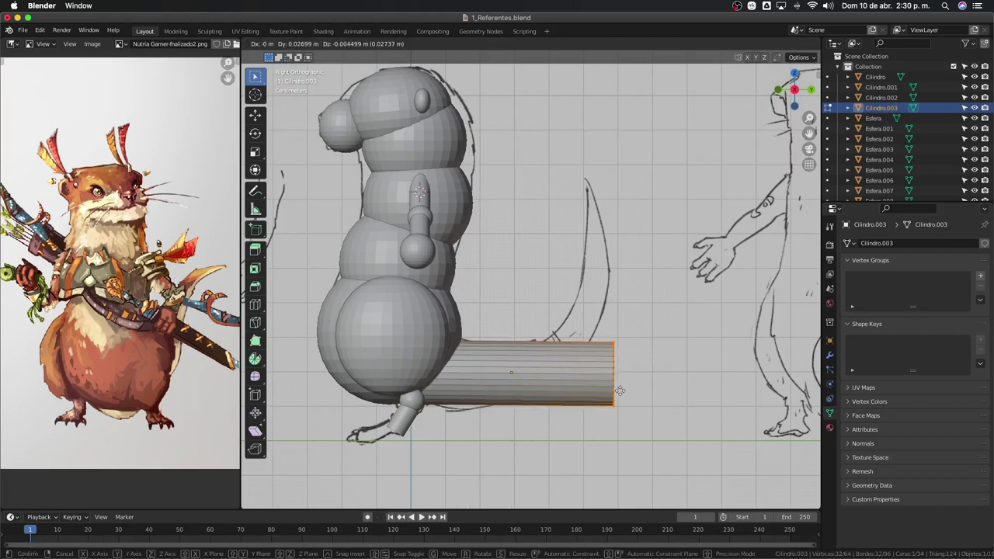
pyautogui.press('Escape')
pyautogui.press('Tab')
pyautogui.press('s')
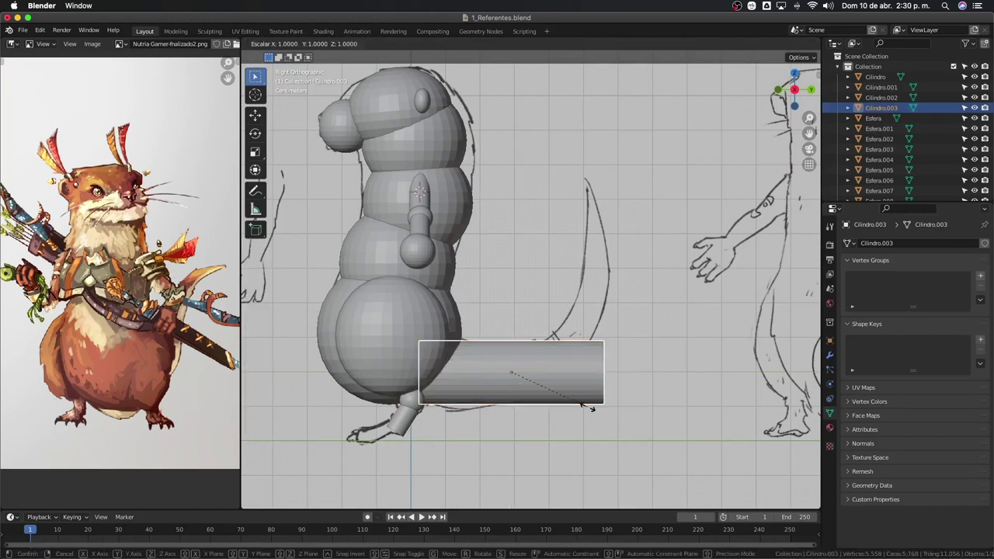
pyautogui.press('z')
pyautogui.press('z')
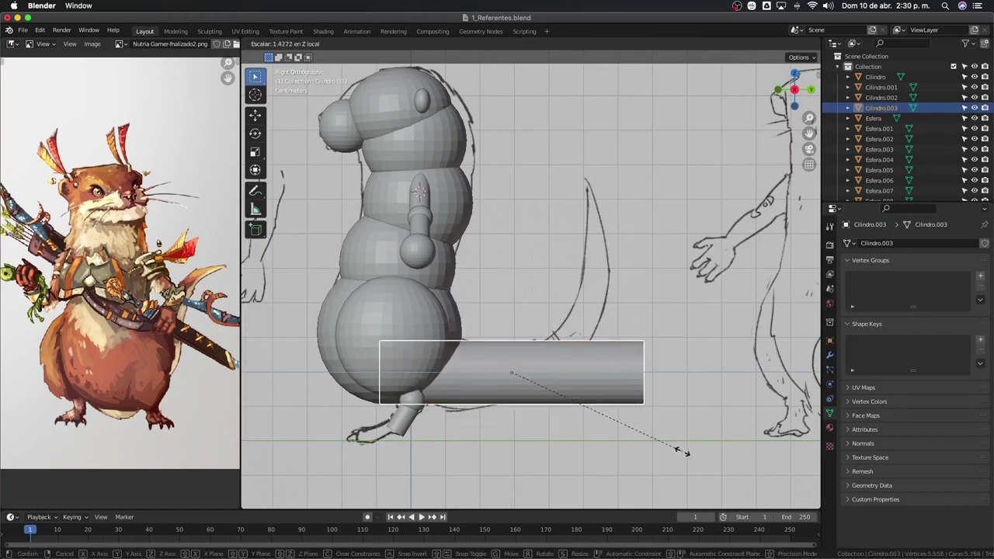
pyautogui.click(678, 451)
# Move the tail along its length so it rests against the hips.
pyautogui.press('g')
pyautogui.click(682, 451)
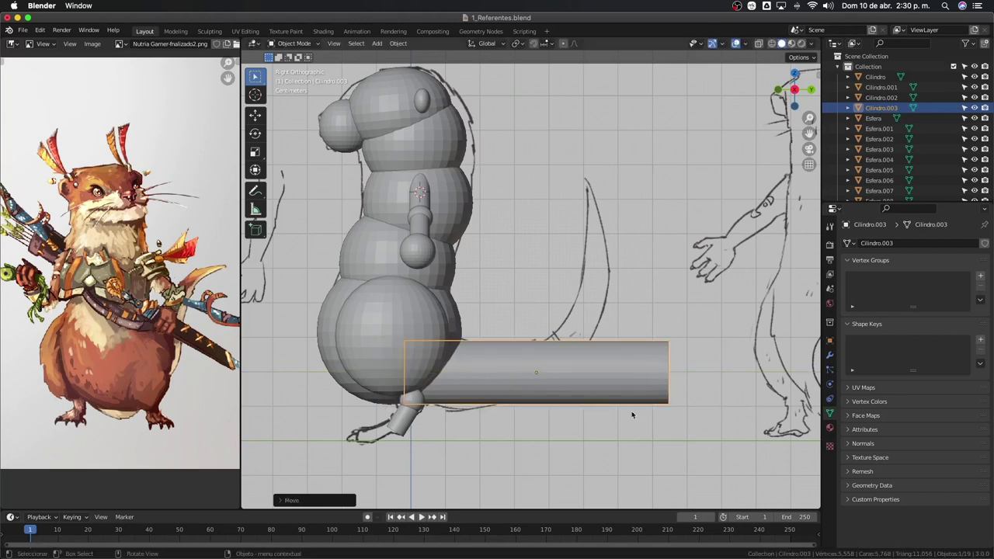
pyautogui.press('g')
pyautogui.press('z')
pyautogui.press('z')
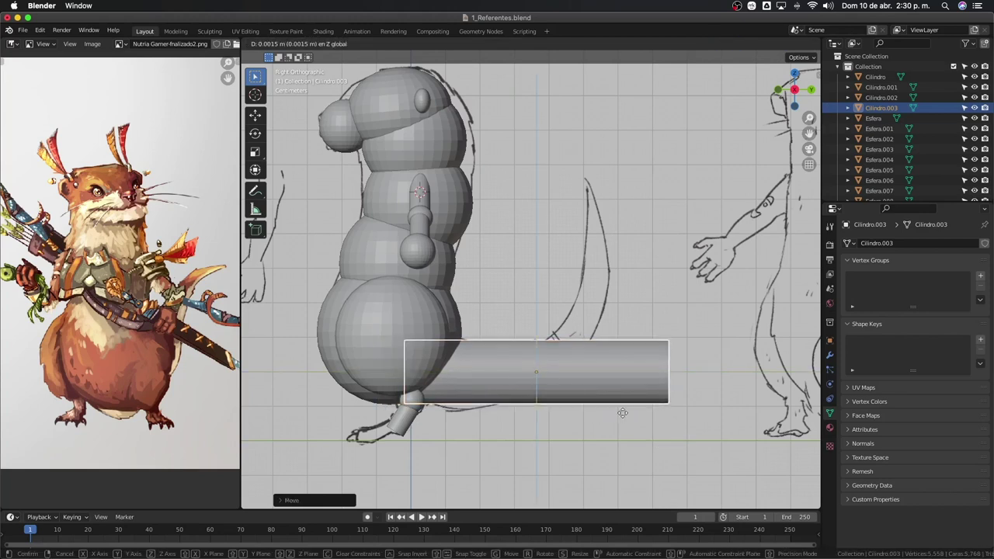
pyautogui.click(605, 417)
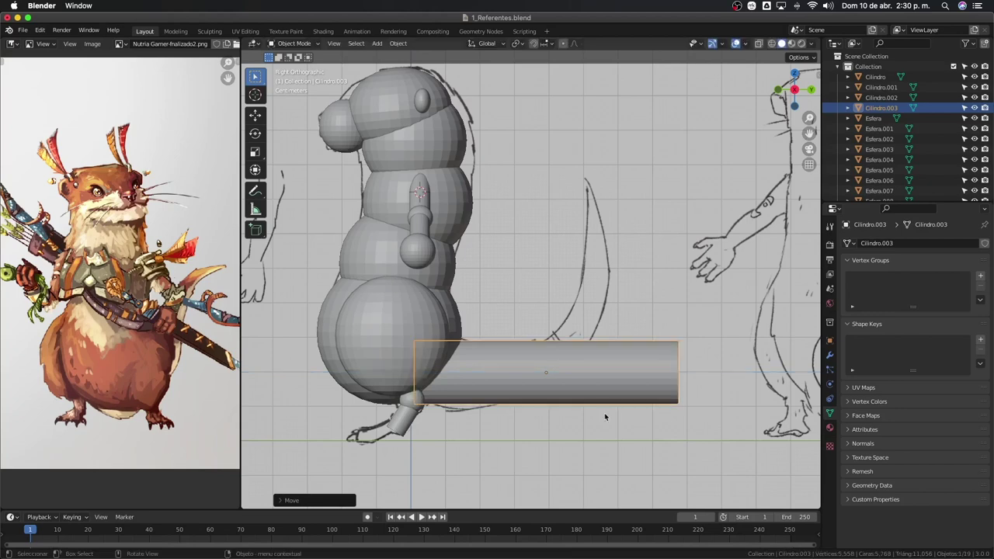
pyautogui.scroll(-3, 589, 346)
pyautogui.moveTo(590, 331)
pyautogui.mouseDown(button='middle')
pyautogui.moveTo(684, 344)
pyautogui.moveTo(657, 337)
pyautogui.mouseUp(button='middle')
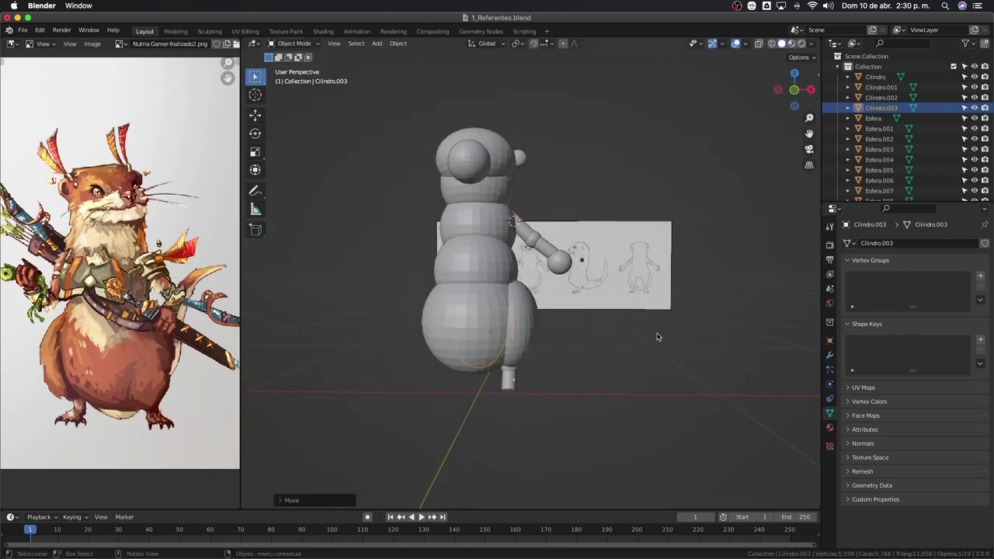
pyautogui.click(561, 266)
# Duplicate the hand sphere, place the copy at the foot and flatten it along Y.
pyautogui.press('KP_3')
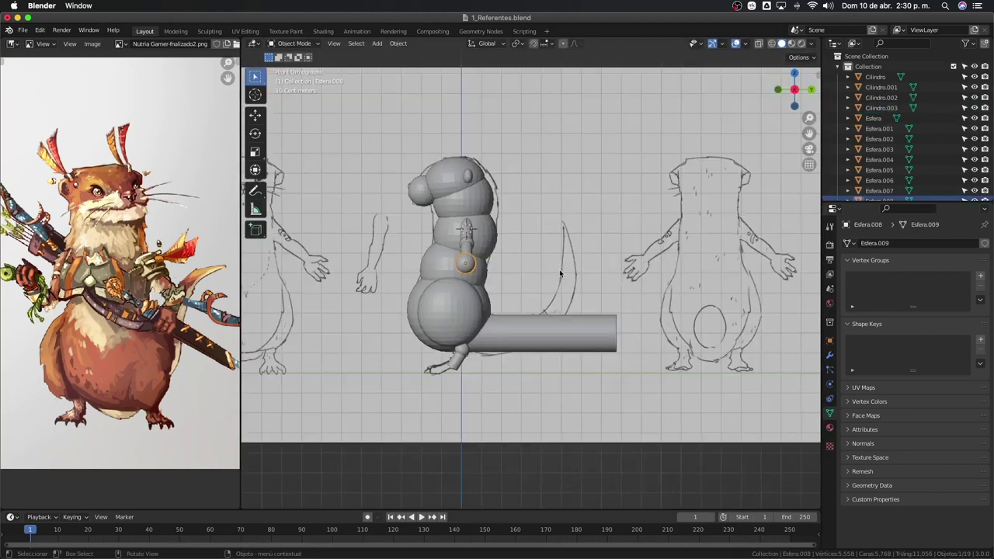
pyautogui.hotkey('shift', 'd')
pyautogui.click(539, 379)
pyautogui.scroll(2, 539, 378)
pyautogui.scroll(2, 544, 366)
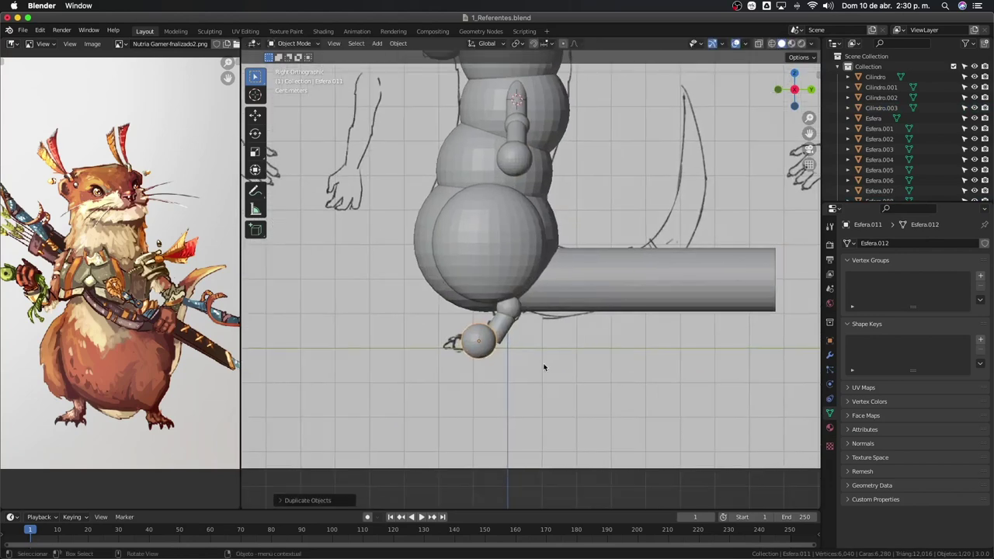
pyautogui.press('s')
pyautogui.press('y')
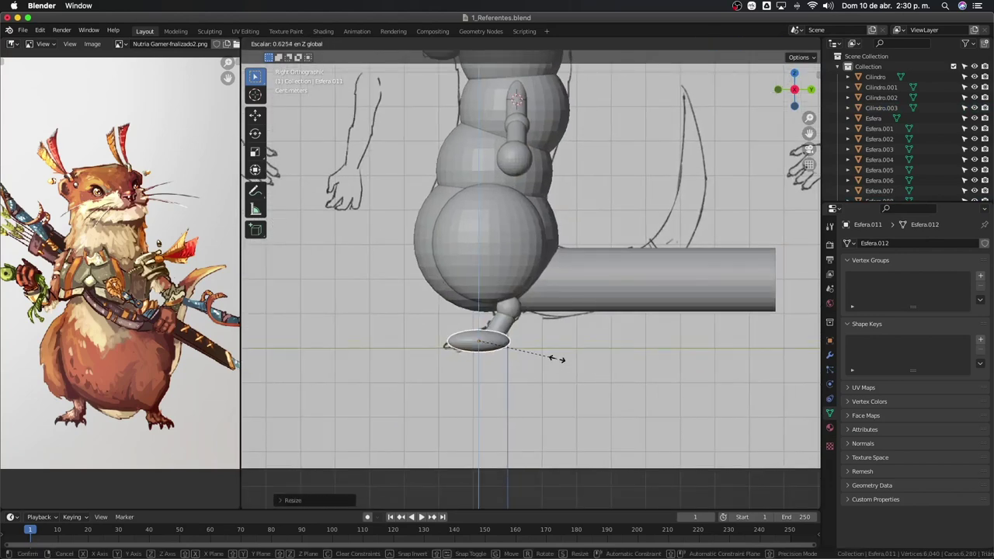
pyautogui.click(555, 357)
# In Front view, slide the foot disc along X under the leg and check it in perspective.
pyautogui.moveTo(555, 357); pyautogui.dragTo(555, 361, button='middle')
pyautogui.press('KP_1')
pyautogui.press('g')
pyautogui.press('x')
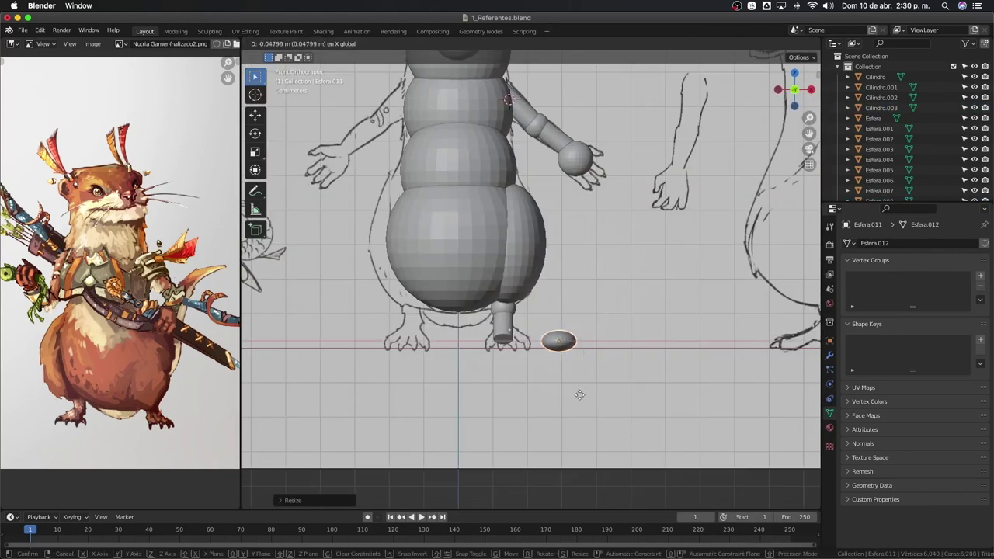
pyautogui.click(544, 400)
pyautogui.scroll(3, 570, 399)
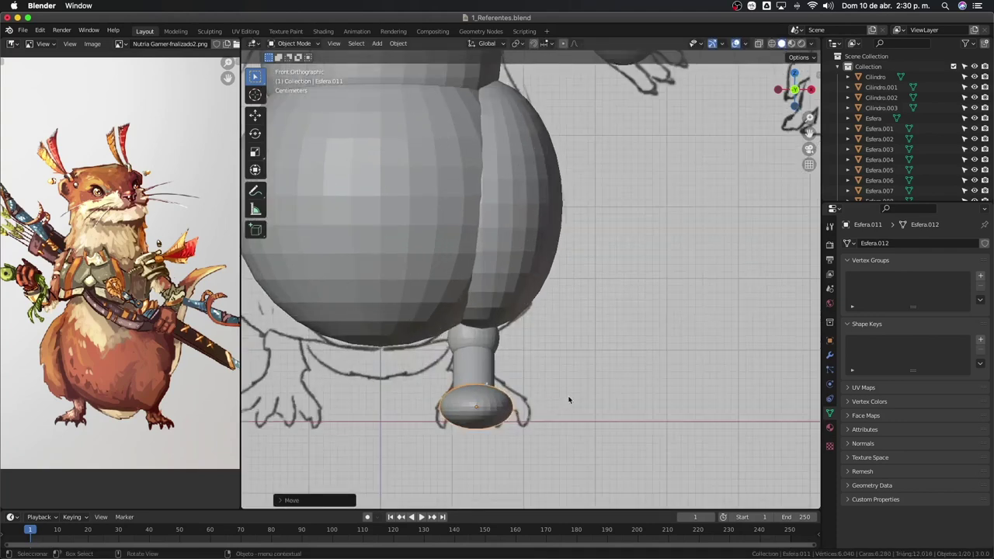
pyautogui.moveTo(570, 399); pyautogui.dragTo(451, 428, button='middle')
pyautogui.scroll(-3, 552, 272)
pyautogui.moveTo(552, 272); pyautogui.dragTo(479, 324, button='middle')
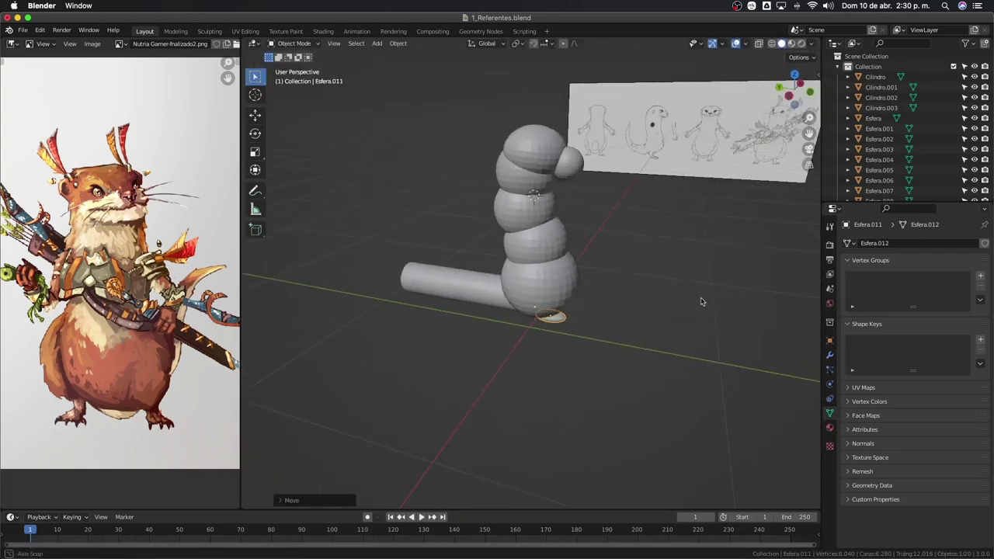
pyautogui.scroll(4, 479, 323)
pyautogui.click(639, 279)
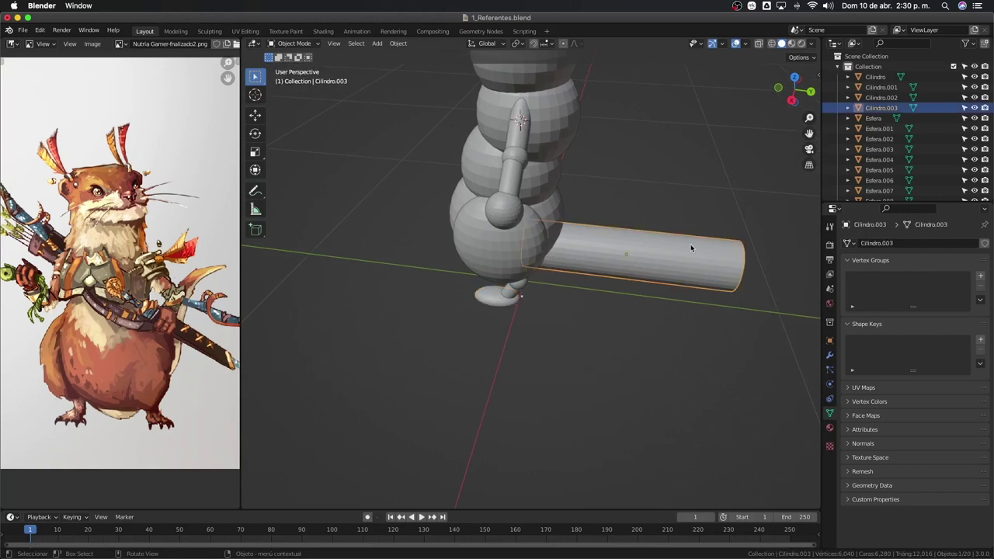
# Switch the tail cylinder into Edit Mode and orbit to view it against the reference images.
pyautogui.scroll(-4, 580, 314)
pyautogui.scroll(-1, 580, 314)
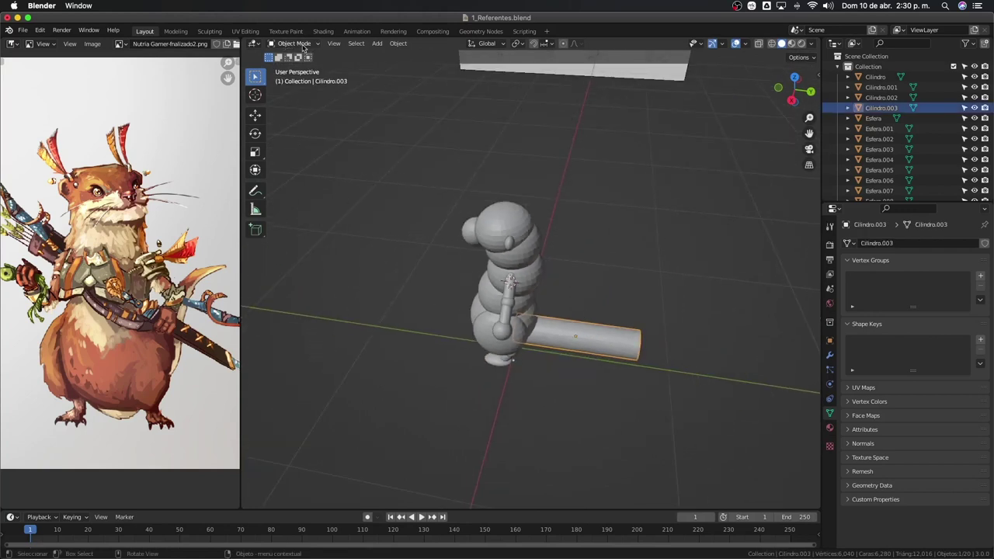
pyautogui.click(308, 47)
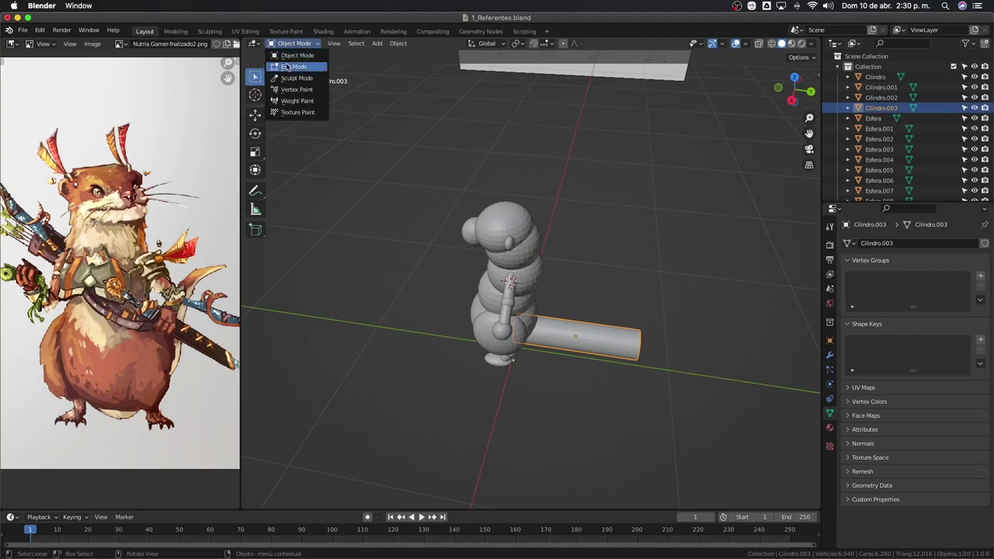
pyautogui.click(288, 67)
pyautogui.moveTo(713, 432); pyautogui.dragTo(661, 395, button='middle')
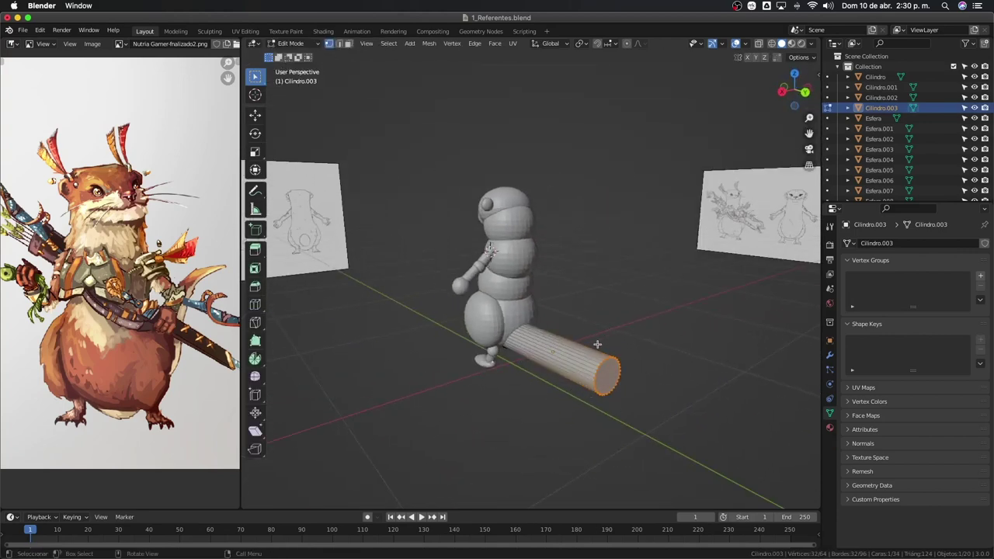
pyautogui.moveTo(523, 294); pyautogui.dragTo(587, 354, button='middle')
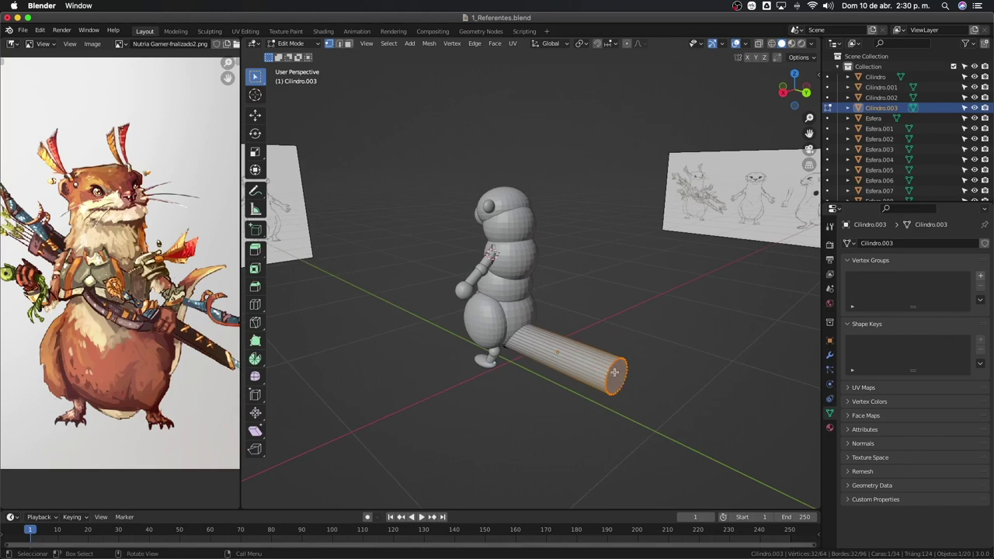
# Select the end-cap face at the tail's far end.
pyautogui.click(627, 402)
pyautogui.press('2')
pyautogui.click(602, 389)
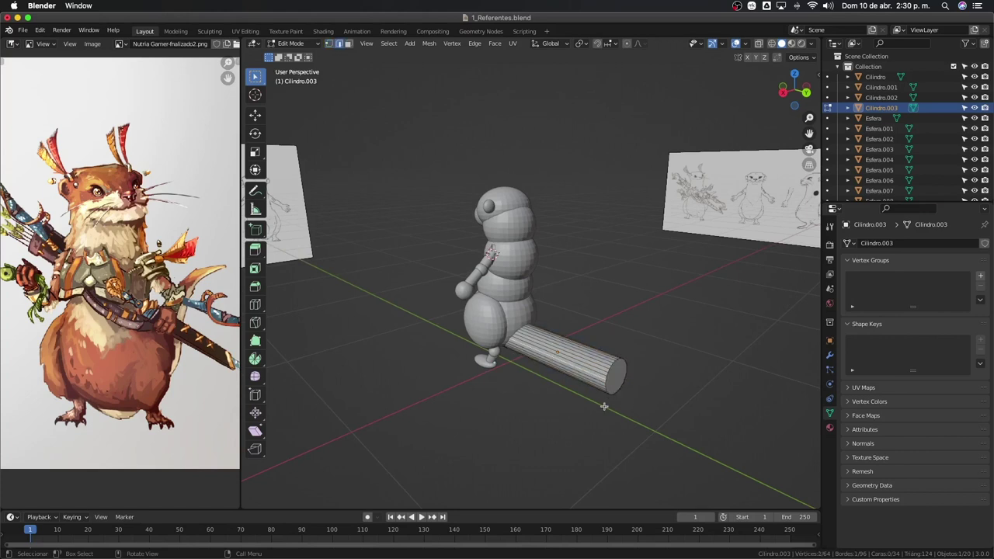
pyautogui.press('3')
pyautogui.click(617, 388)
pyautogui.press('1')
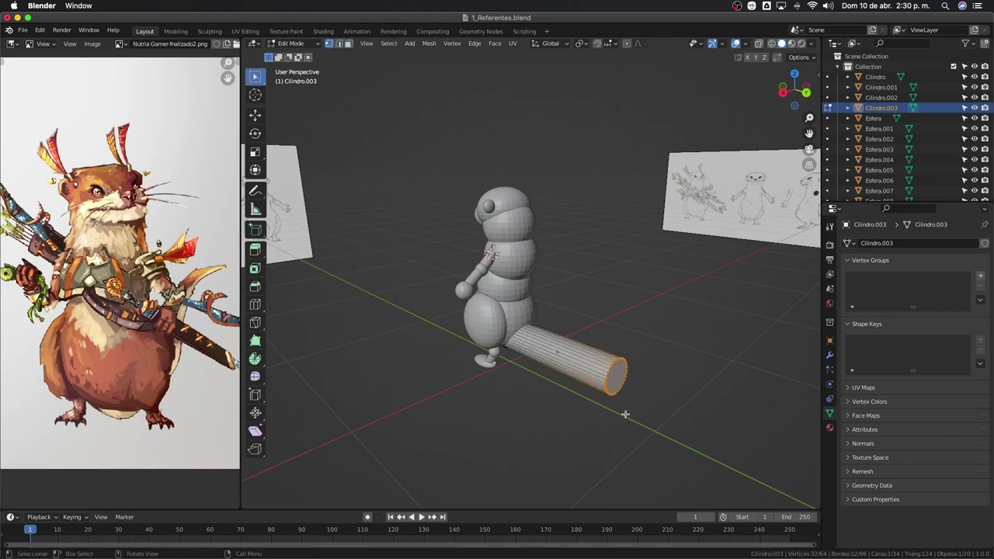
pyautogui.moveTo(663, 336); pyautogui.dragTo(588, 412)
pyautogui.moveTo(685, 421); pyautogui.dragTo(636, 388, button='middle')
pyautogui.moveTo(648, 345); pyautogui.dragTo(606, 442)
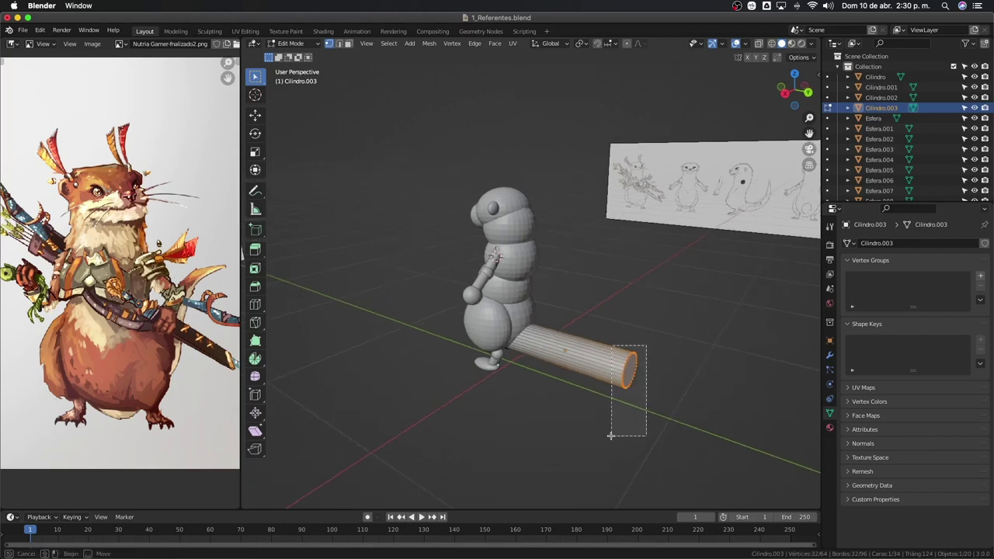
pyautogui.press('3')
pyautogui.click(638, 393)
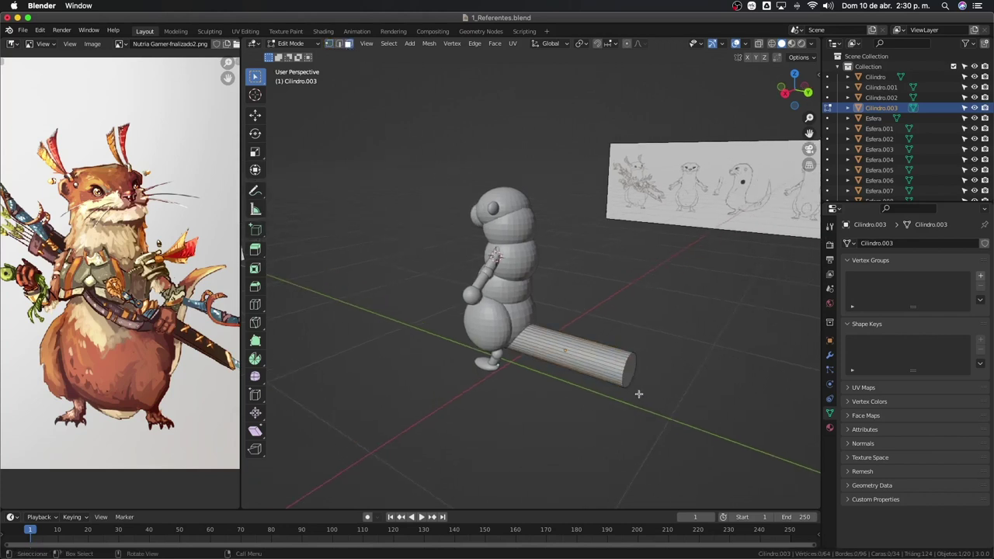
pyautogui.click(632, 365)
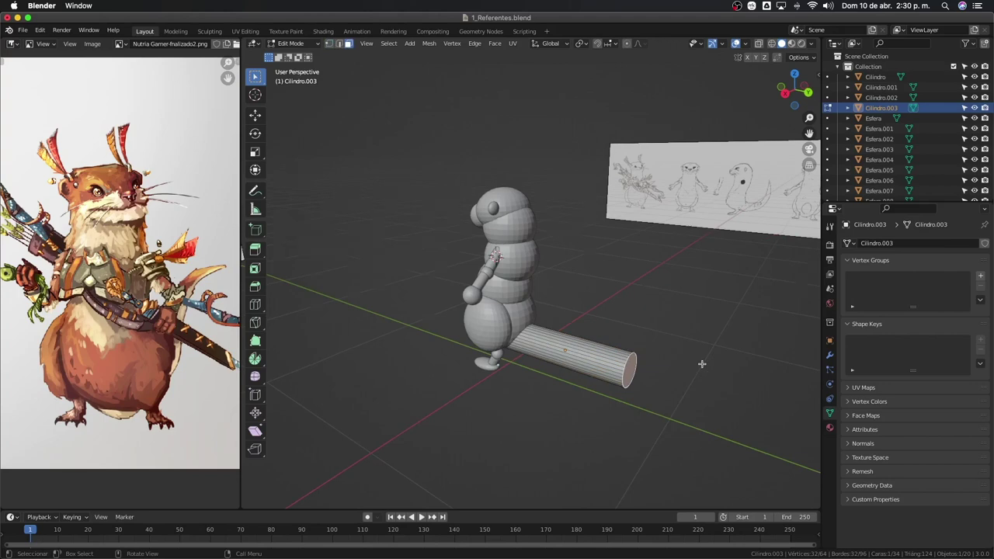
# In Right Ortho view, scale the end cap down to taper the tail, then leave Edit Mode.
pyautogui.press('KP_3')
pyautogui.scroll(2, 765, 390)
pyautogui.keyDown('shift'); pyautogui.moveTo(765, 391); pyautogui.dragTo(664, 373, button='middle'); pyautogui.keyUp('shift')
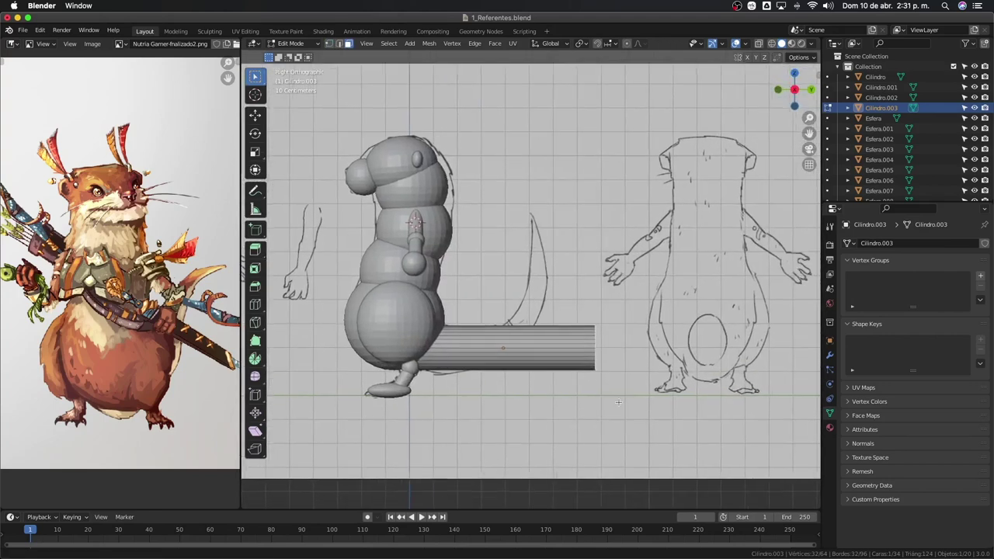
pyautogui.press('s')
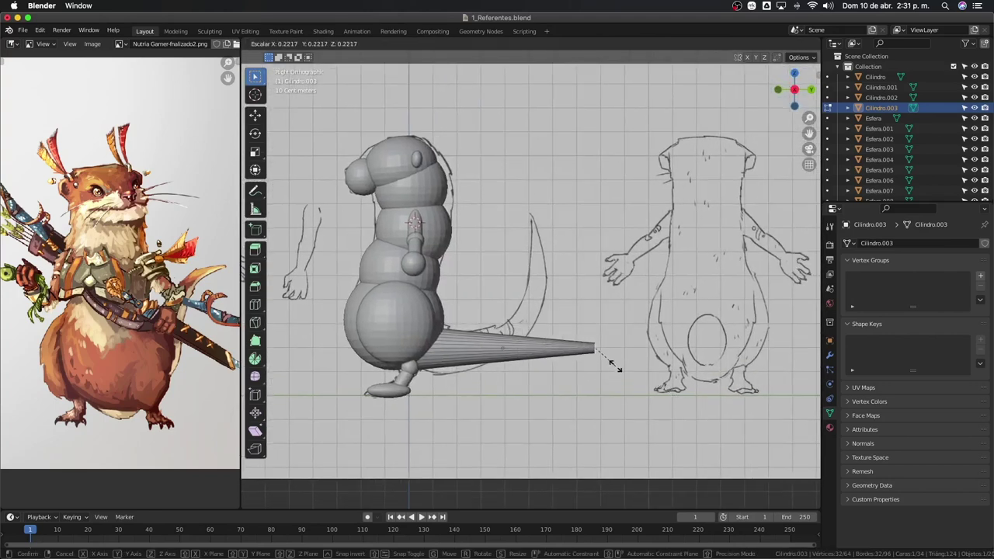
pyautogui.click(602, 363)
pyautogui.moveTo(602, 363)
pyautogui.mouseDown(button='middle')
pyautogui.moveTo(568, 365)
pyautogui.moveTo(644, 362)
pyautogui.moveTo(522, 391)
pyautogui.moveTo(655, 389)
pyautogui.moveTo(626, 333)
pyautogui.moveTo(660, 342)
pyautogui.moveTo(546, 317)
pyautogui.mouseUp(button='middle')
pyautogui.press('Tab')
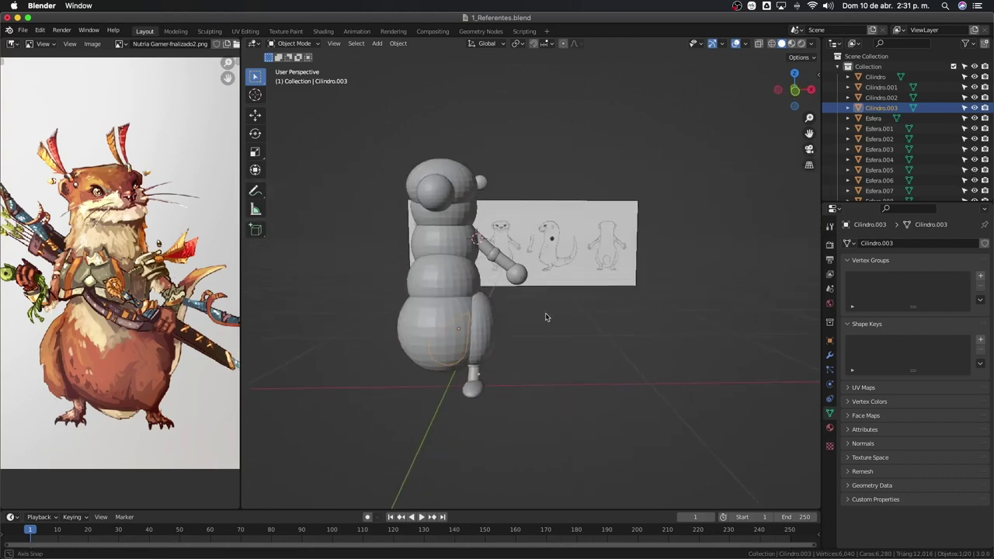
# Add a Mirror modifier to the foot sphere Esfera.011.
pyautogui.click(471, 386)
pyautogui.moveTo(472, 386); pyautogui.dragTo(540, 312, button='middle')
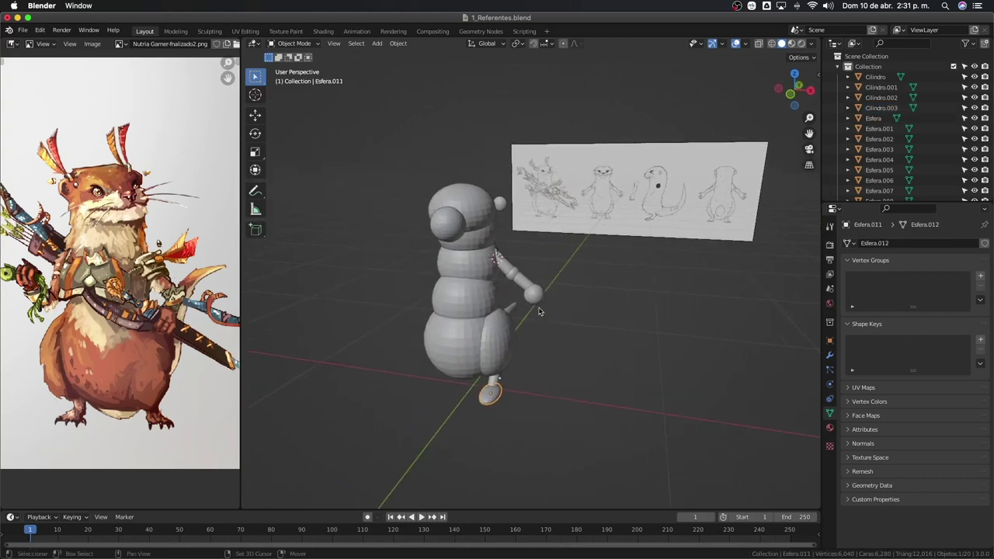
pyautogui.scroll(5, 540, 312)
pyautogui.scroll(-3, 546, 357)
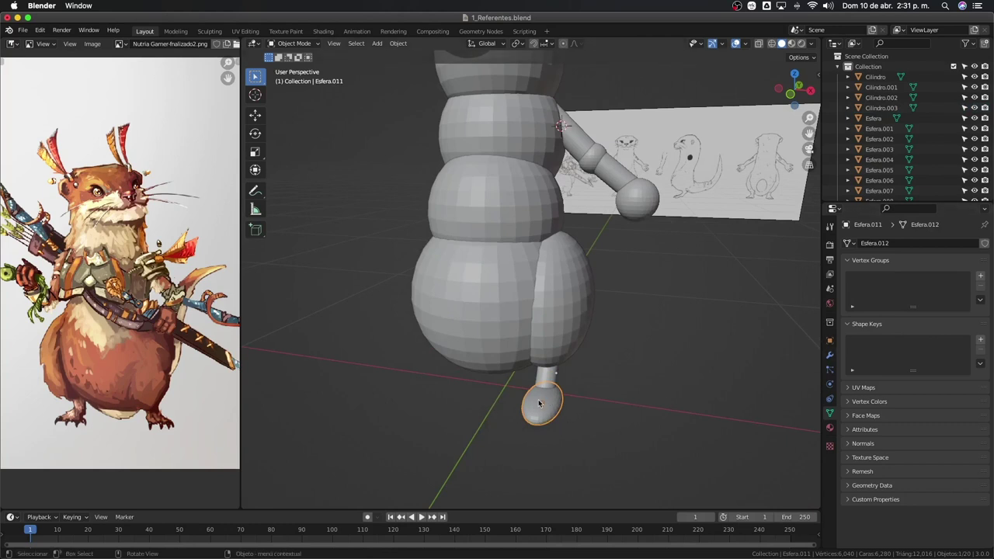
pyautogui.click(829, 355)
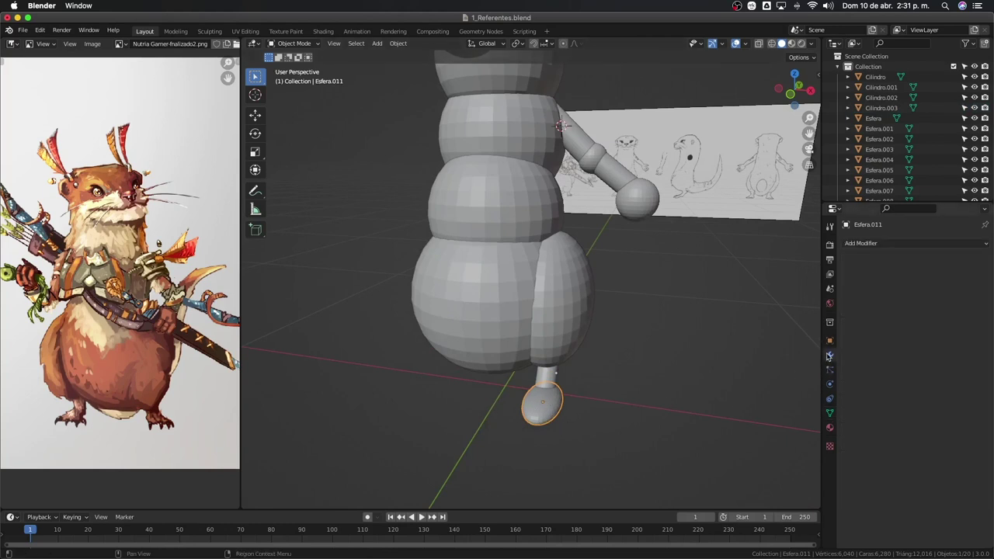
pyautogui.click(868, 246)
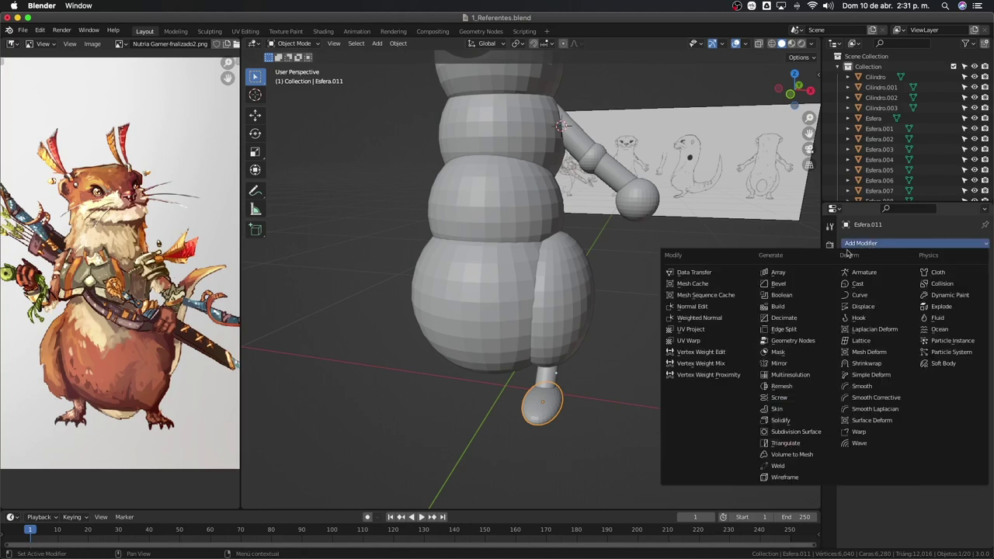
pyautogui.click(779, 363)
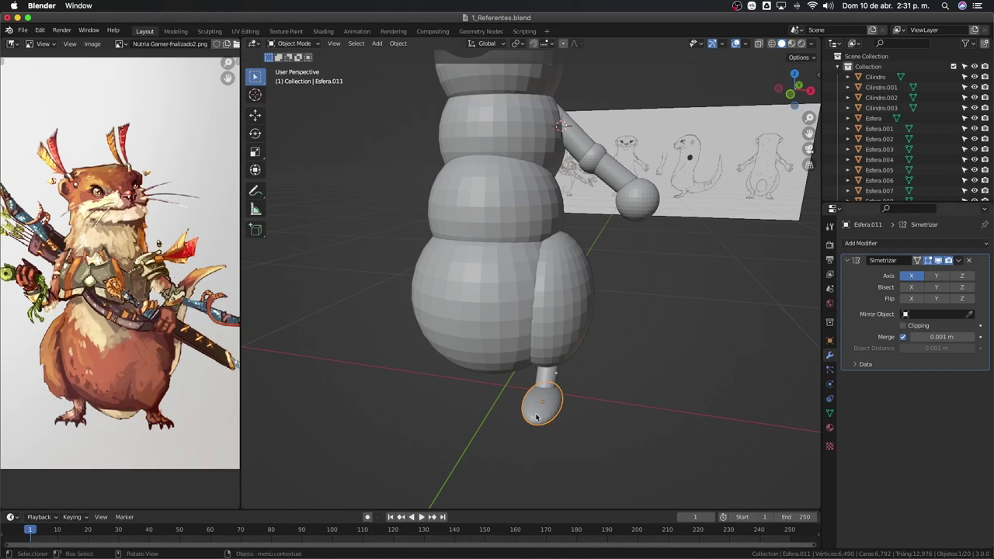
# In see-through Edit Mode, try moving the foot along X, then cancel, keeping it centred.
pyautogui.hotkey('alt', 'z')
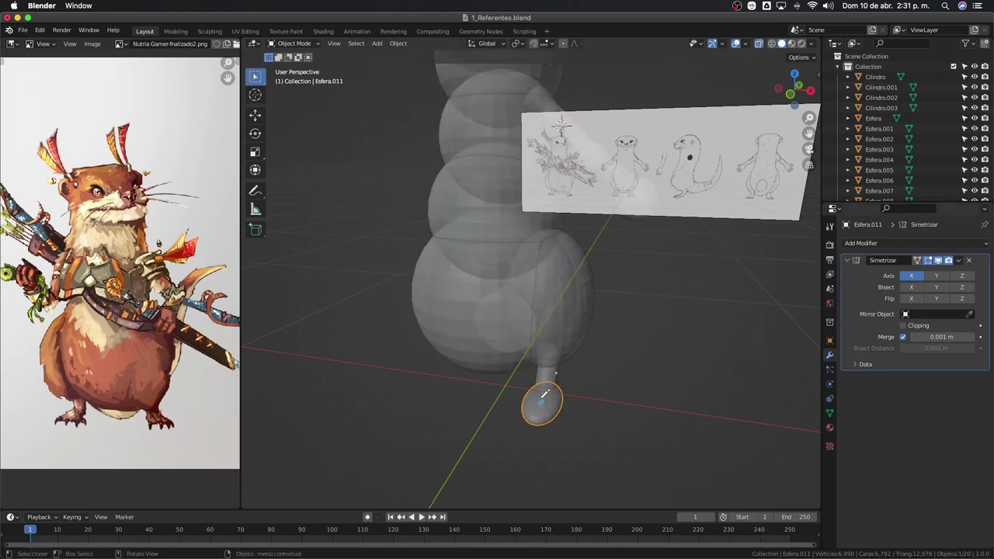
pyautogui.hotkey('alt', 'z')
pyautogui.hotkey('alt', 'z')
pyautogui.moveTo(543, 408); pyautogui.dragTo(570, 406, button='middle')
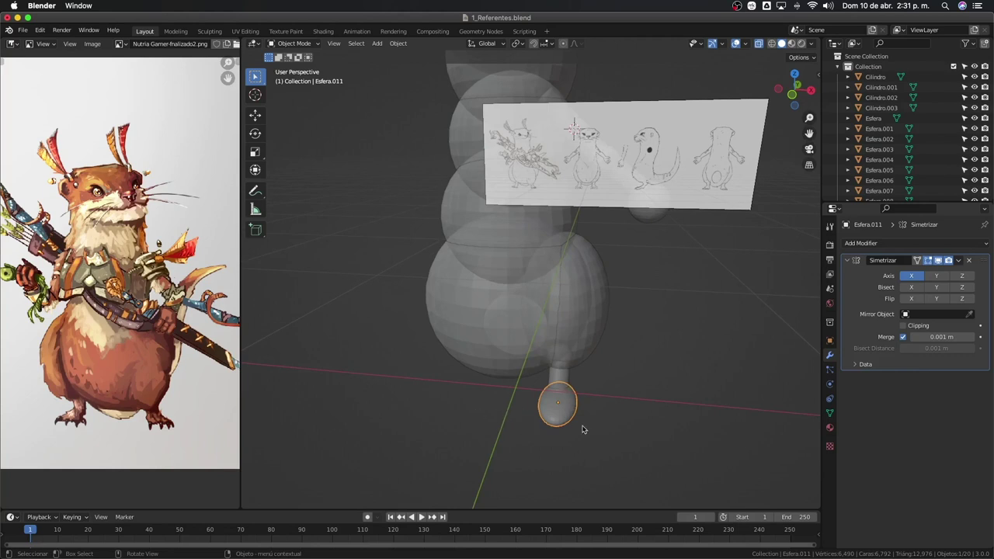
pyautogui.press('Tab')
pyautogui.press('g')
pyautogui.press('x')
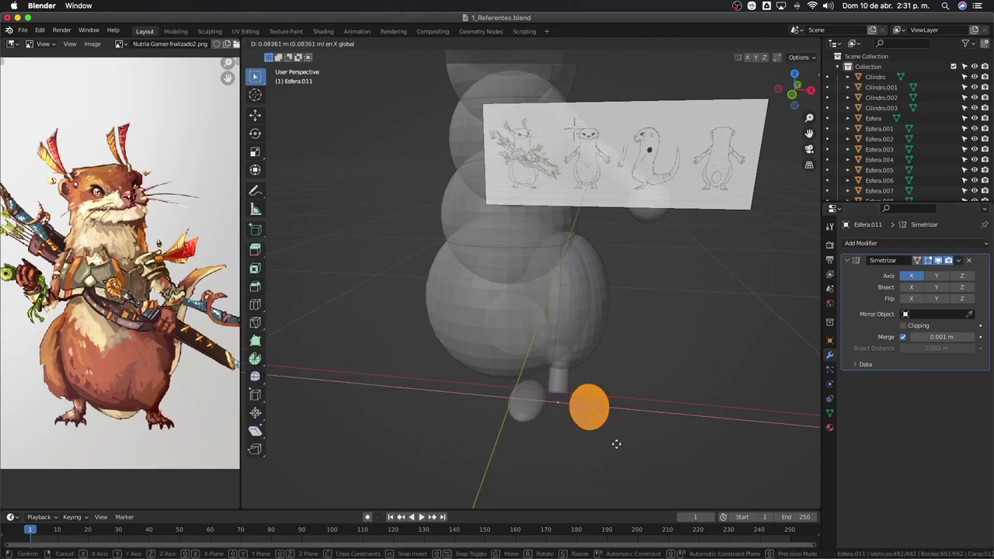
pyautogui.rightClick(588, 444)
pyautogui.press('Tab')
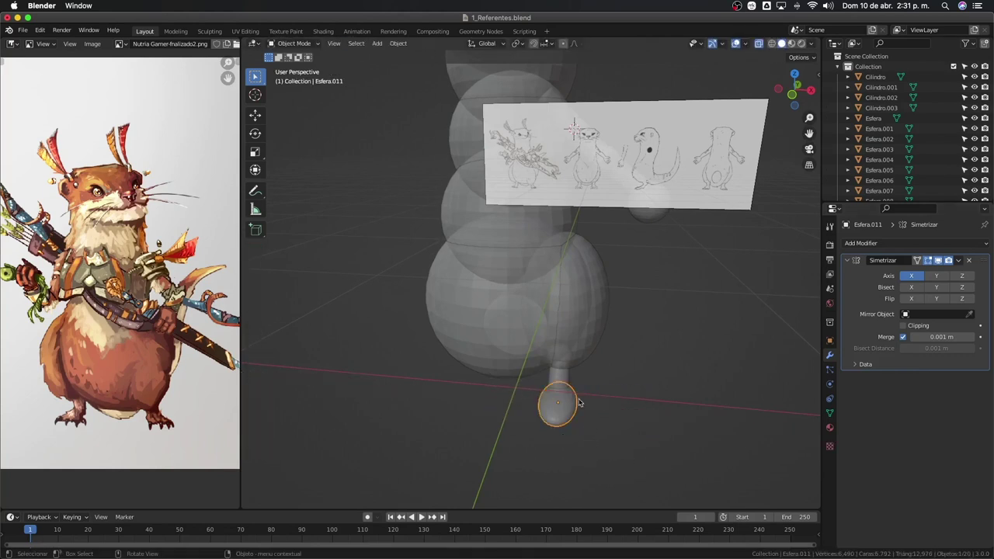
pyautogui.hotkey('alt', 'z')
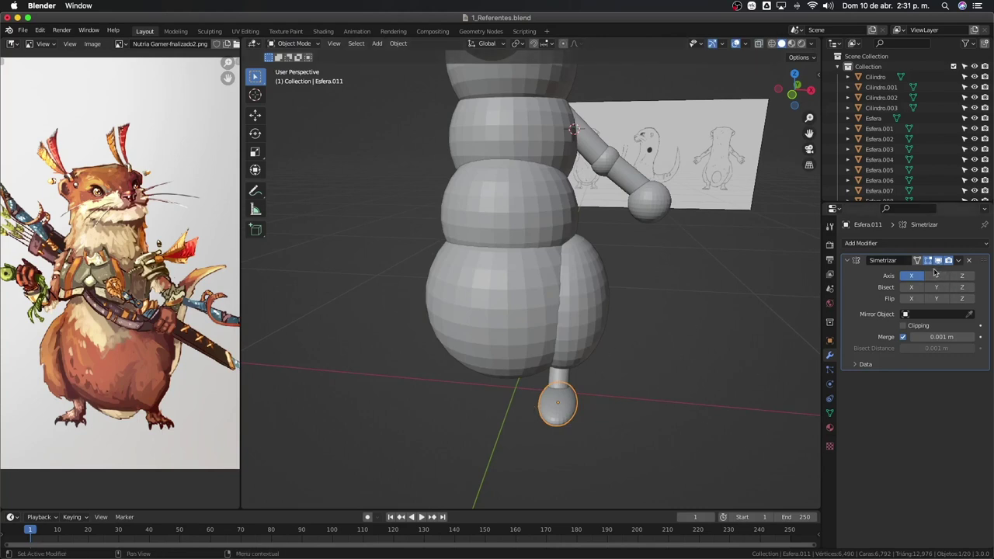
# Set body sphere Esfera as the Mirror Object with the eyedropper, producing the second foot.
pyautogui.moveTo(656, 341); pyautogui.dragTo(679, 360, button='middle')
pyautogui.scroll(-3, 623, 408)
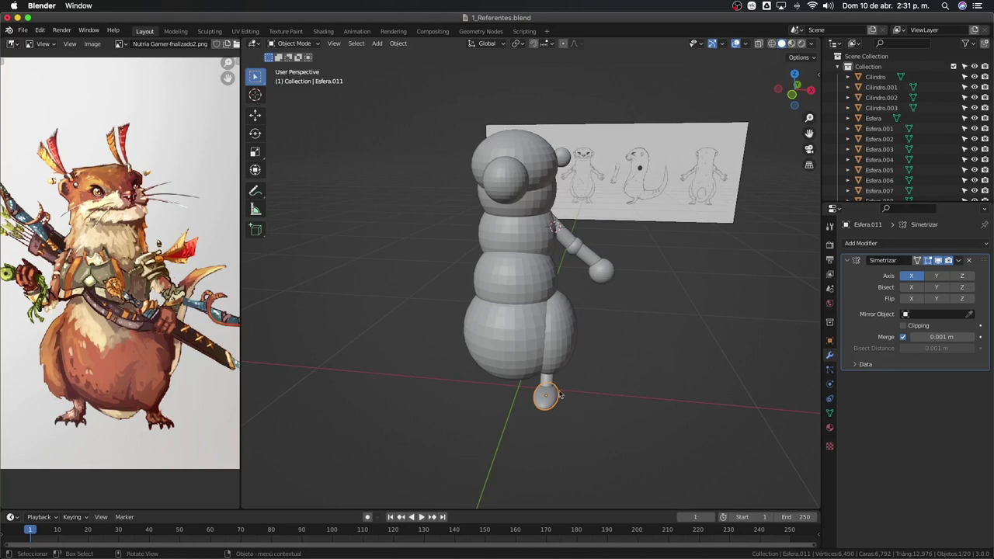
pyautogui.moveTo(544, 404)
pyautogui.mouseDown(button='middle')
pyautogui.moveTo(557, 410)
pyautogui.moveTo(516, 158)
pyautogui.mouseUp(button='middle')
pyautogui.click(528, 371)
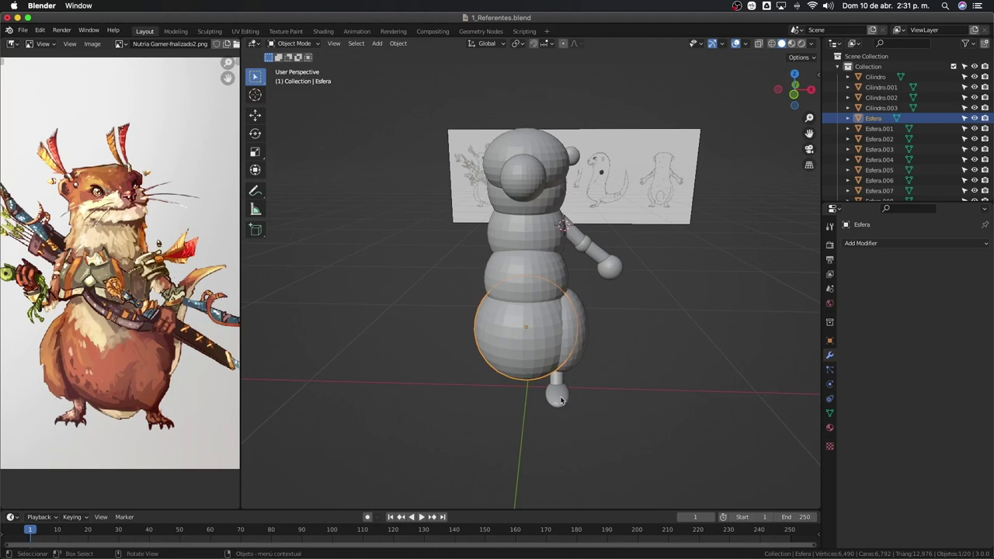
pyautogui.click(560, 399)
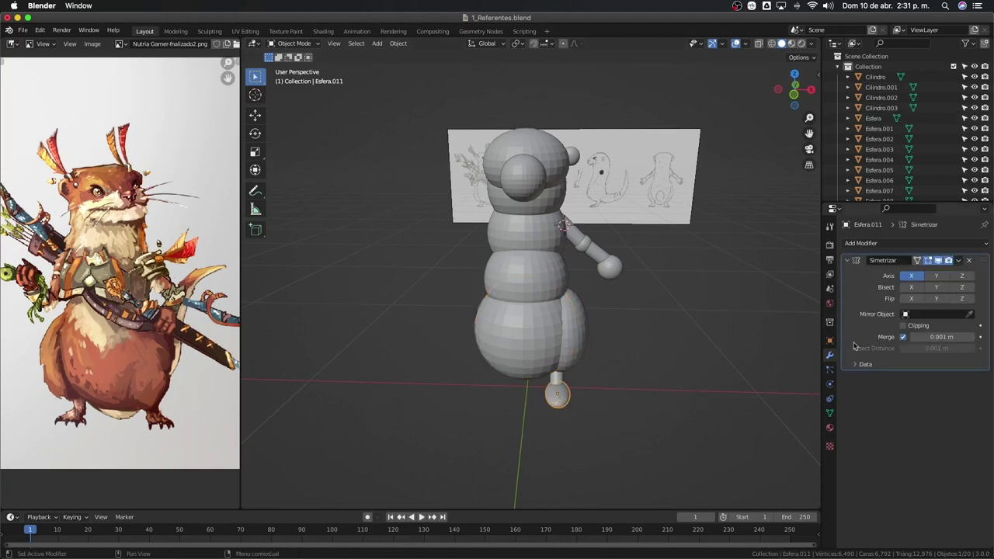
pyautogui.click(969, 314)
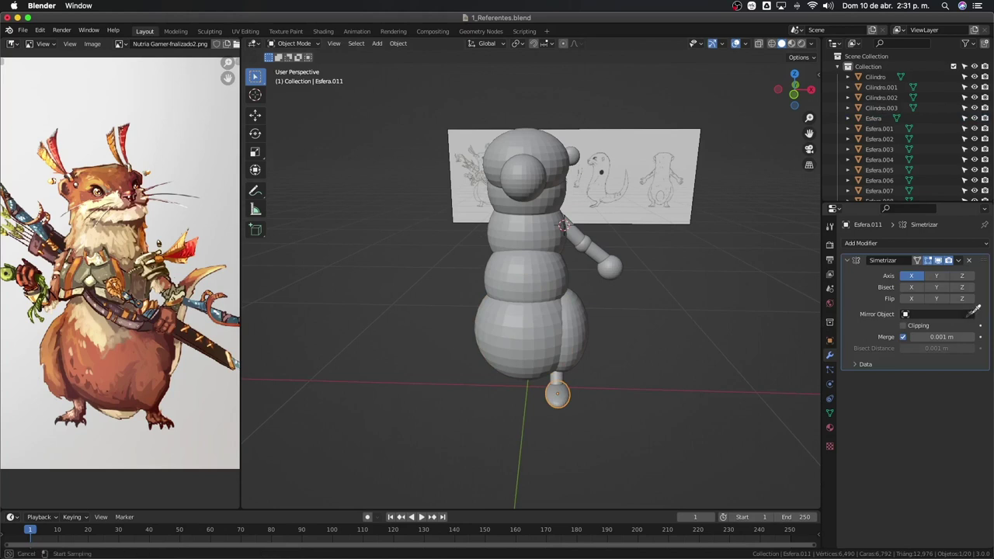
pyautogui.click(519, 320)
pyautogui.moveTo(519, 320)
pyautogui.mouseDown(button='middle')
pyautogui.moveTo(495, 374)
pyautogui.moveTo(564, 378)
pyautogui.mouseUp(button='middle')
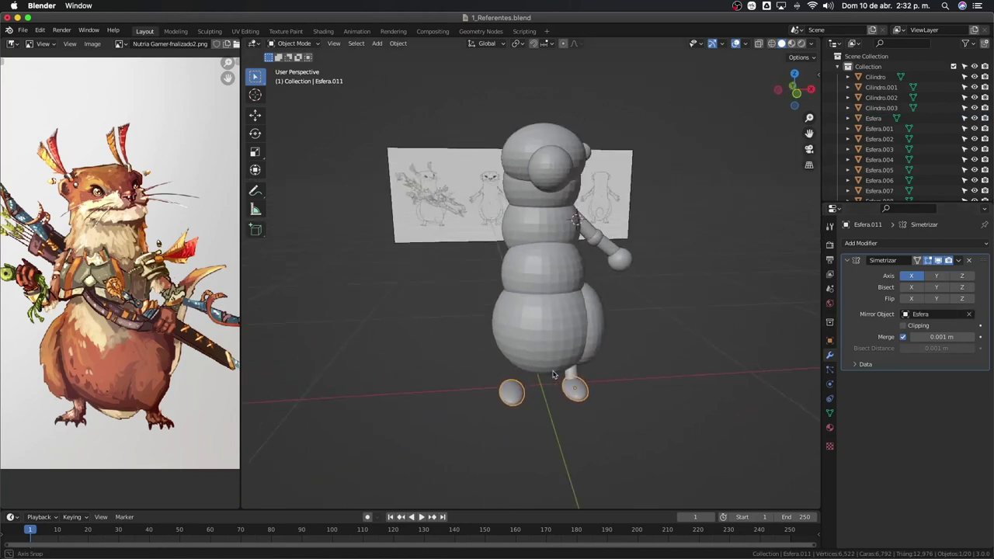
# Multi-select Cilindro.002, side sphere, Esfera.008, Cilindro.001, Esfera.007, Cilindro, Esfera.006 and Esfera.011.
pyautogui.click(563, 377)
pyautogui.keyDown('shift'); pyautogui.click(576, 338); pyautogui.keyUp('shift')
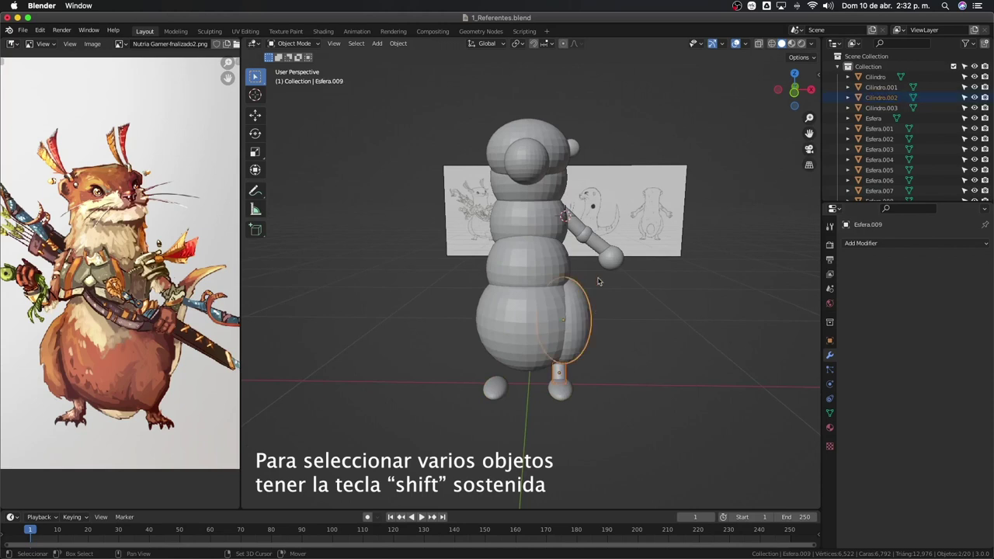
pyautogui.keyDown('shift'); pyautogui.click(601, 261); pyautogui.keyUp('shift')
pyautogui.keyDown('shift'); pyautogui.click(591, 241); pyautogui.keyUp('shift')
pyautogui.keyDown('shift'); pyautogui.click(582, 235); pyautogui.keyUp('shift')
pyautogui.keyDown('shift'); pyautogui.click(576, 228); pyautogui.keyUp('shift')
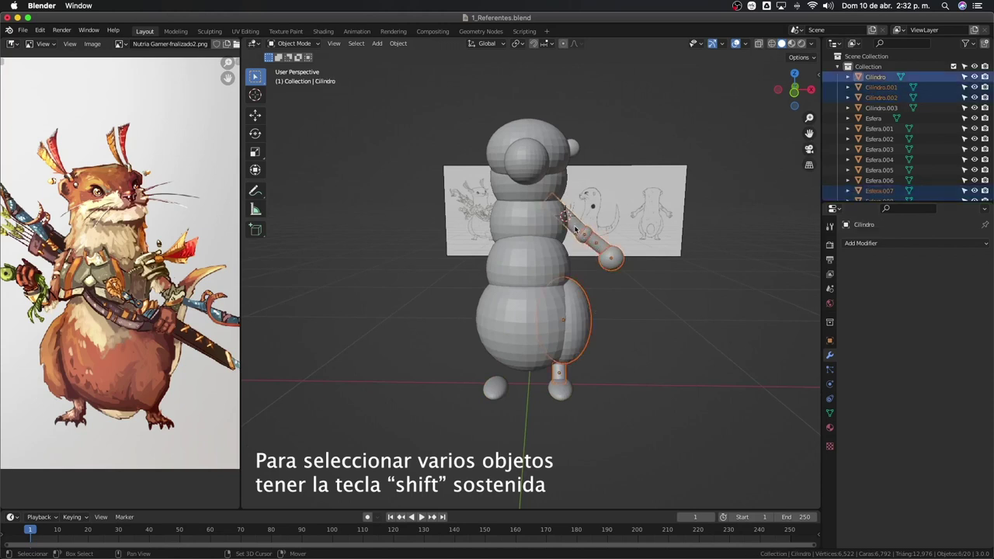
pyautogui.keyDown('shift'); pyautogui.click(572, 149); pyautogui.keyUp('shift')
pyautogui.moveTo(592, 283)
pyautogui.mouseDown(button='middle')
pyautogui.moveTo(477, 288)
pyautogui.moveTo(565, 434)
pyautogui.mouseUp(button='middle')
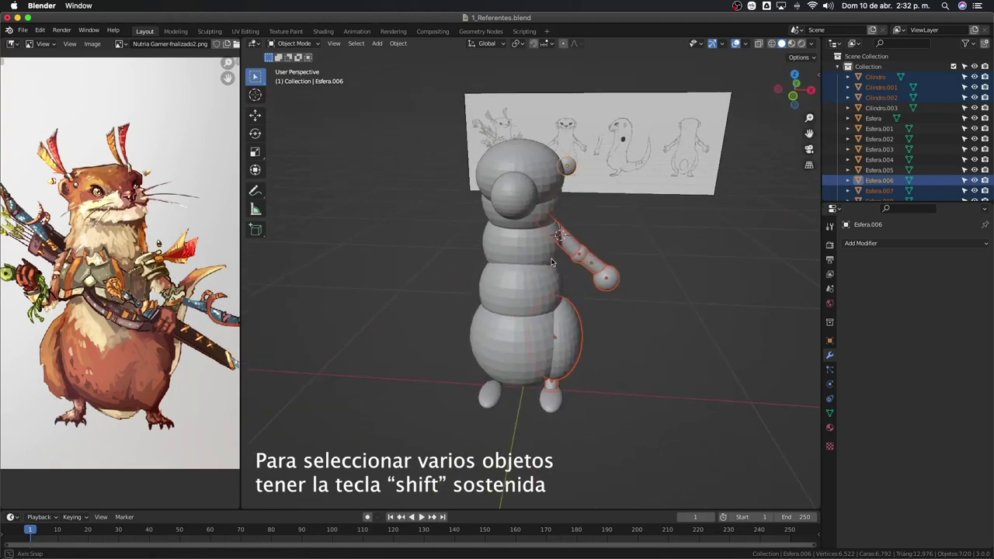
pyautogui.keyDown('shift'); pyautogui.click(547, 414); pyautogui.keyUp('shift')
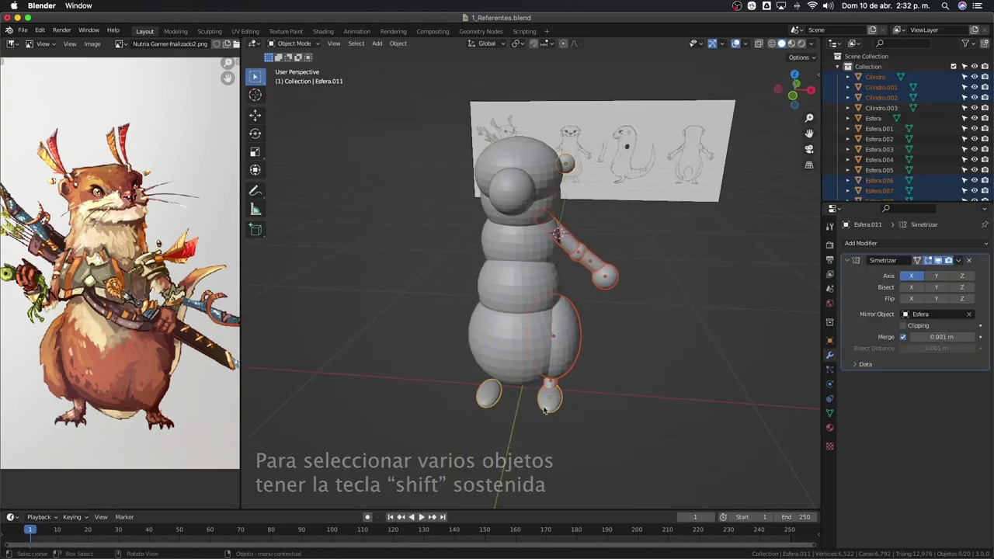
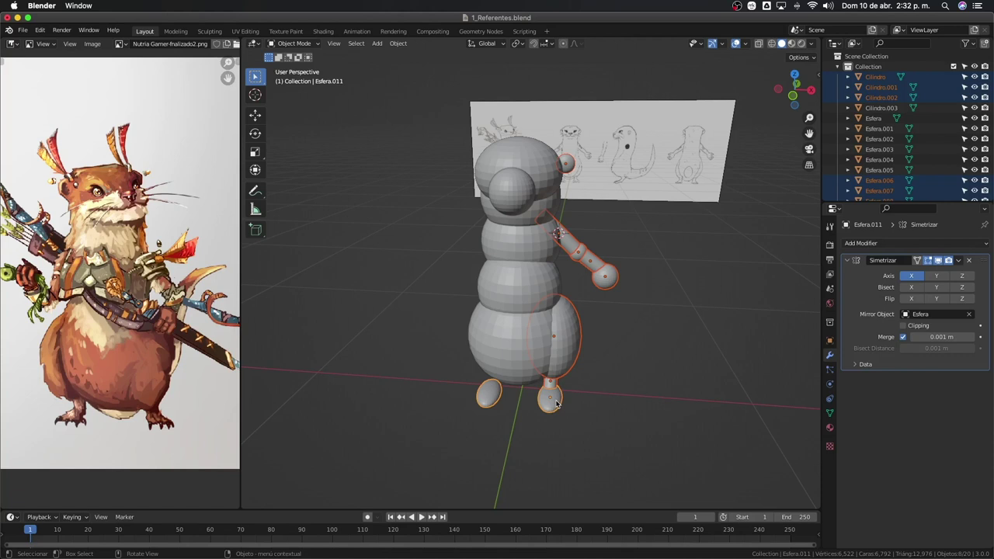
# Copy the sphere's mirror modifier to the arm and foot spheres via Ctrl+L Copy Modifiers.
pyautogui.hotkey('ctrl', 'l')
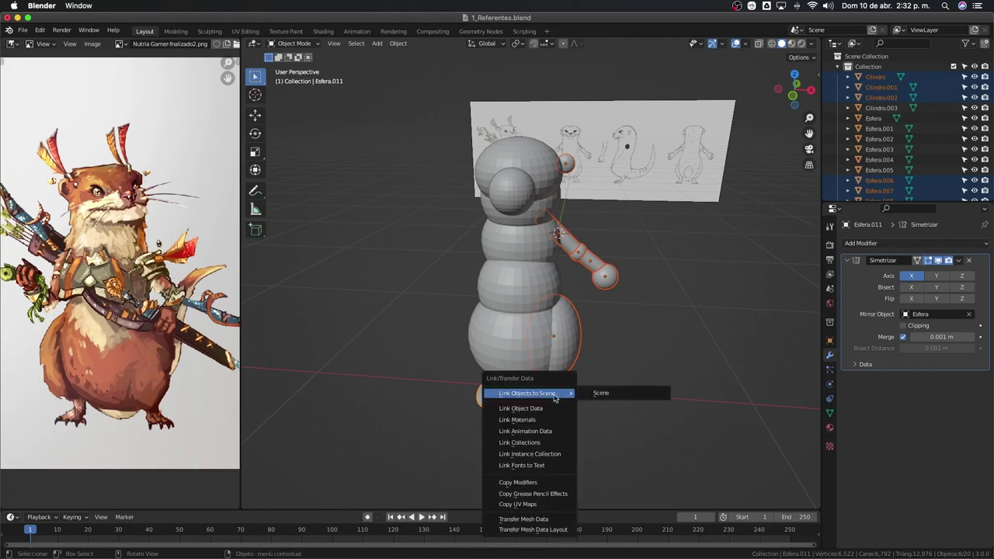
pyautogui.click(535, 483)
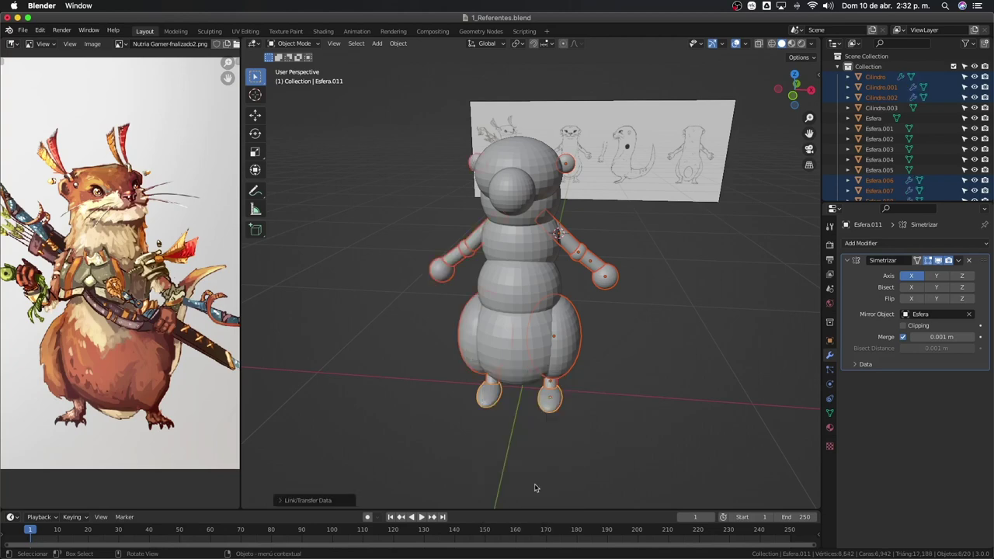
pyautogui.moveTo(533, 484)
pyautogui.mouseDown(button='middle')
pyautogui.moveTo(626, 354)
pyautogui.moveTo(482, 318)
pyautogui.mouseUp(button='middle')
# Select the foot, check the otter from side, front orthographic and perspective angles, then save 1_Referentes.blend.
pyautogui.click(461, 377)
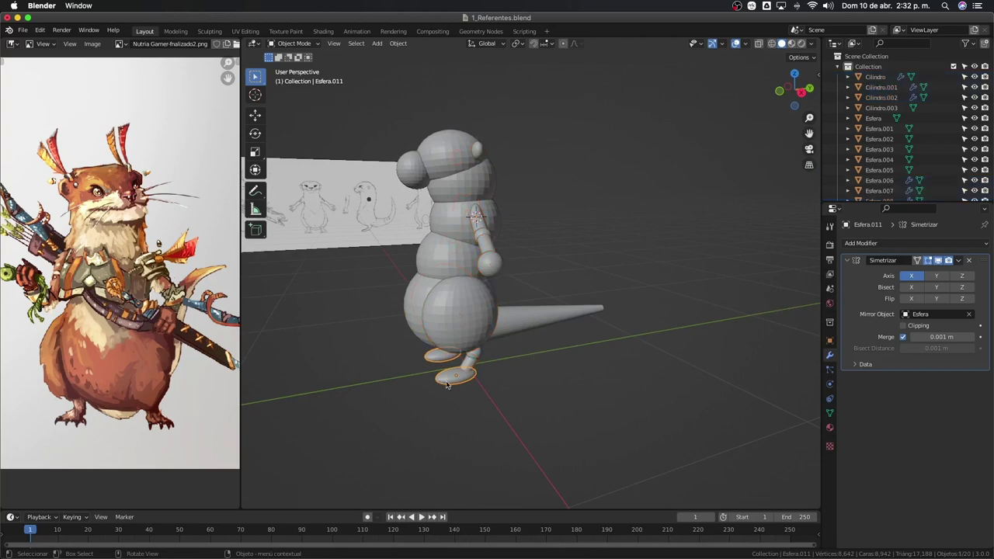
pyautogui.moveTo(461, 377); pyautogui.dragTo(476, 386, button='middle')
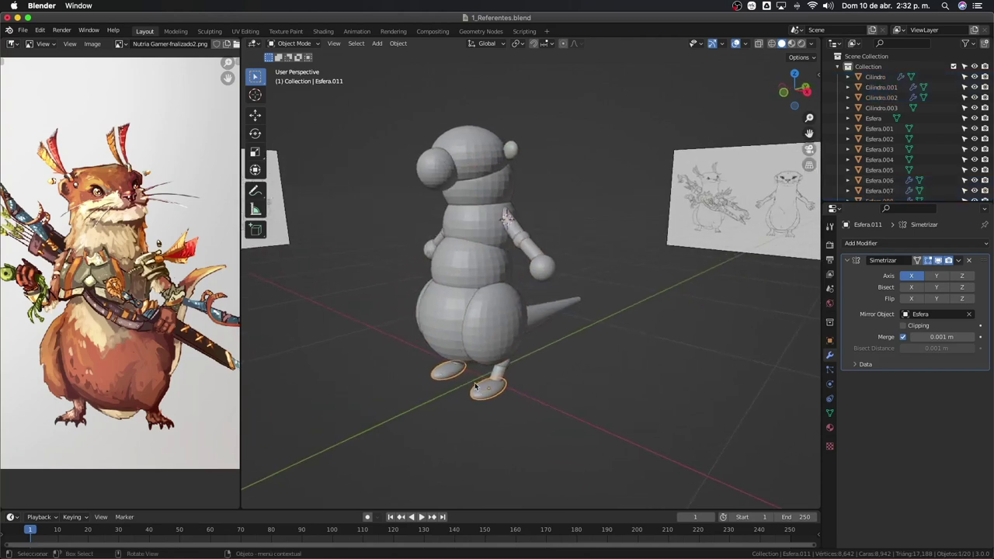
pyautogui.press('KP_1')
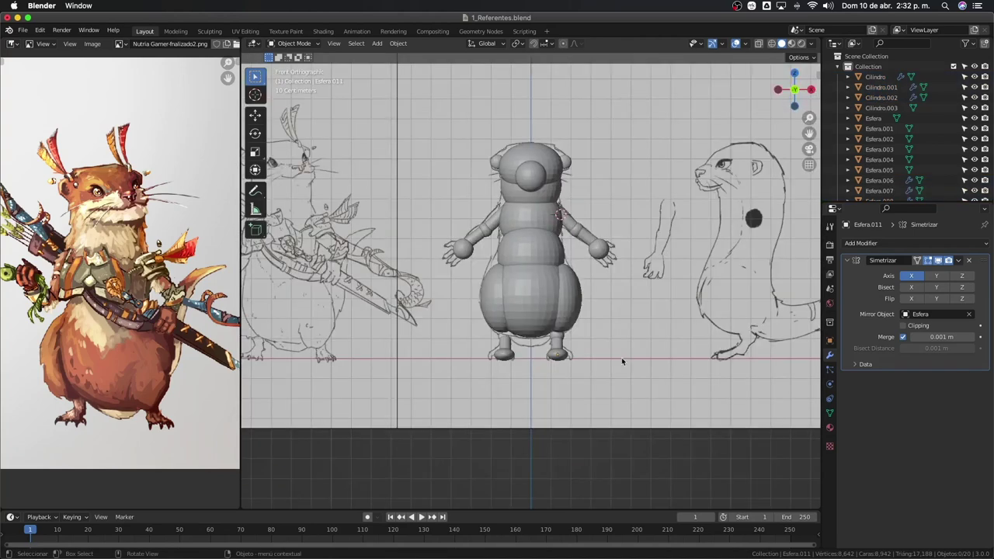
pyautogui.moveTo(613, 384); pyautogui.dragTo(542, 380, button='middle')
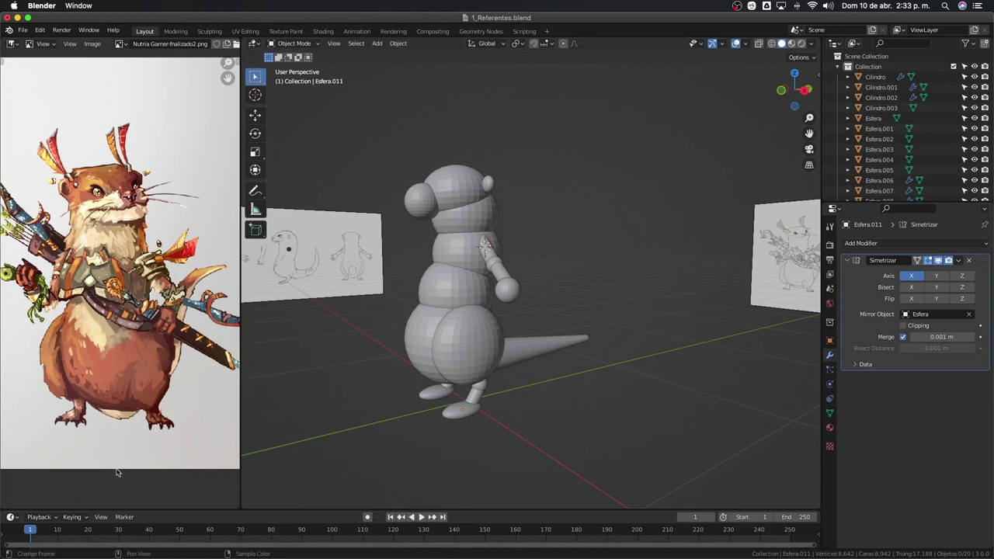
pyautogui.moveTo(474, 388)
pyautogui.mouseDown(button='middle')
pyautogui.moveTo(548, 335)
pyautogui.moveTo(498, 351)
pyautogui.mouseUp(button='middle')
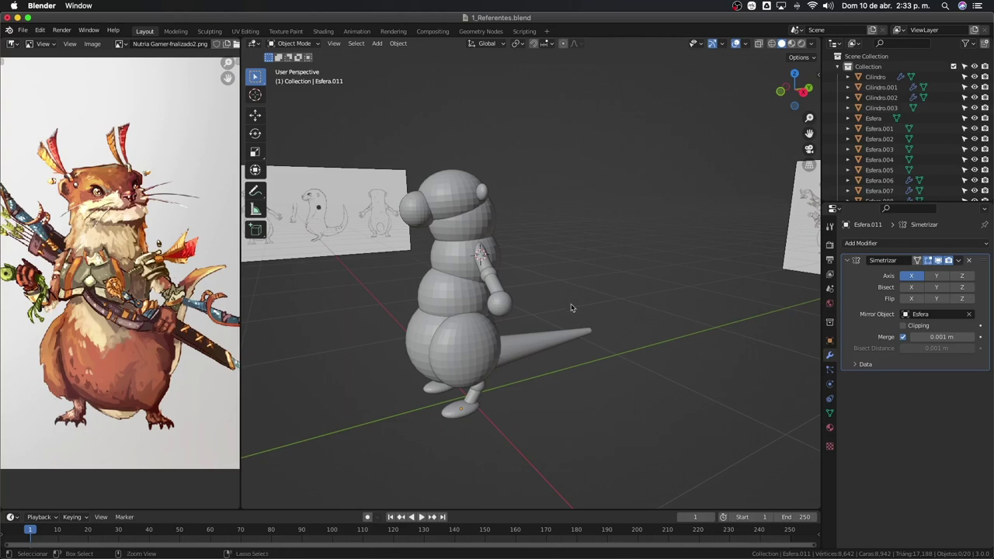
pyautogui.hotkey('ctrl', 's')
# Open 17_2_render_giro.blend from the File menu and orbit so the rigged otter faces front.
pyautogui.click(23, 30)
pyautogui.moveTo(52, 87)
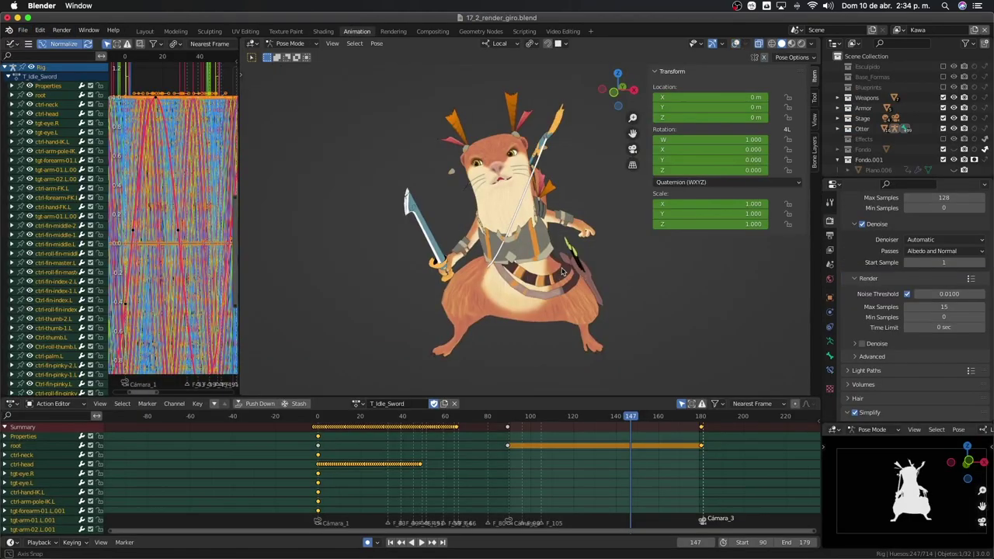
pyautogui.moveTo(595, 340); pyautogui.dragTo(724, 335, button='middle')
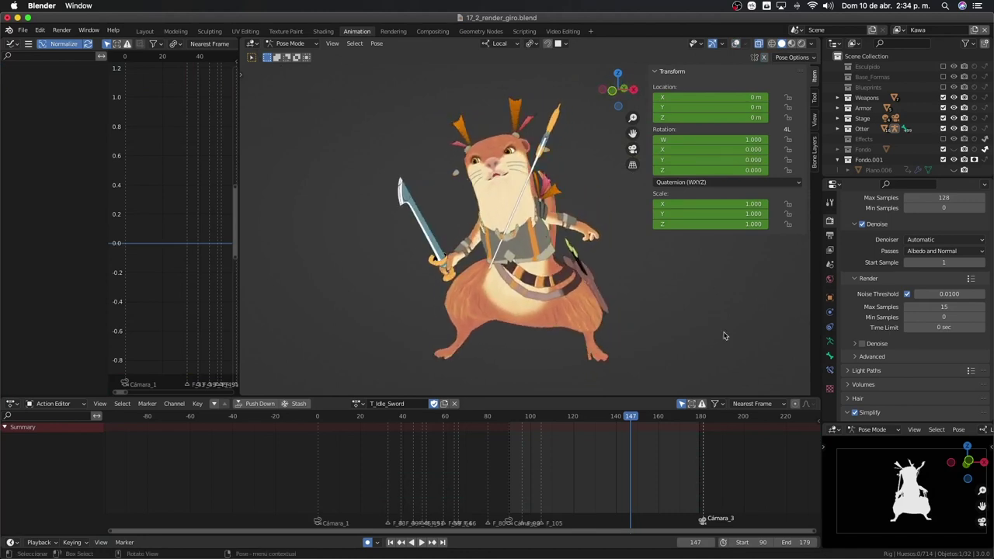